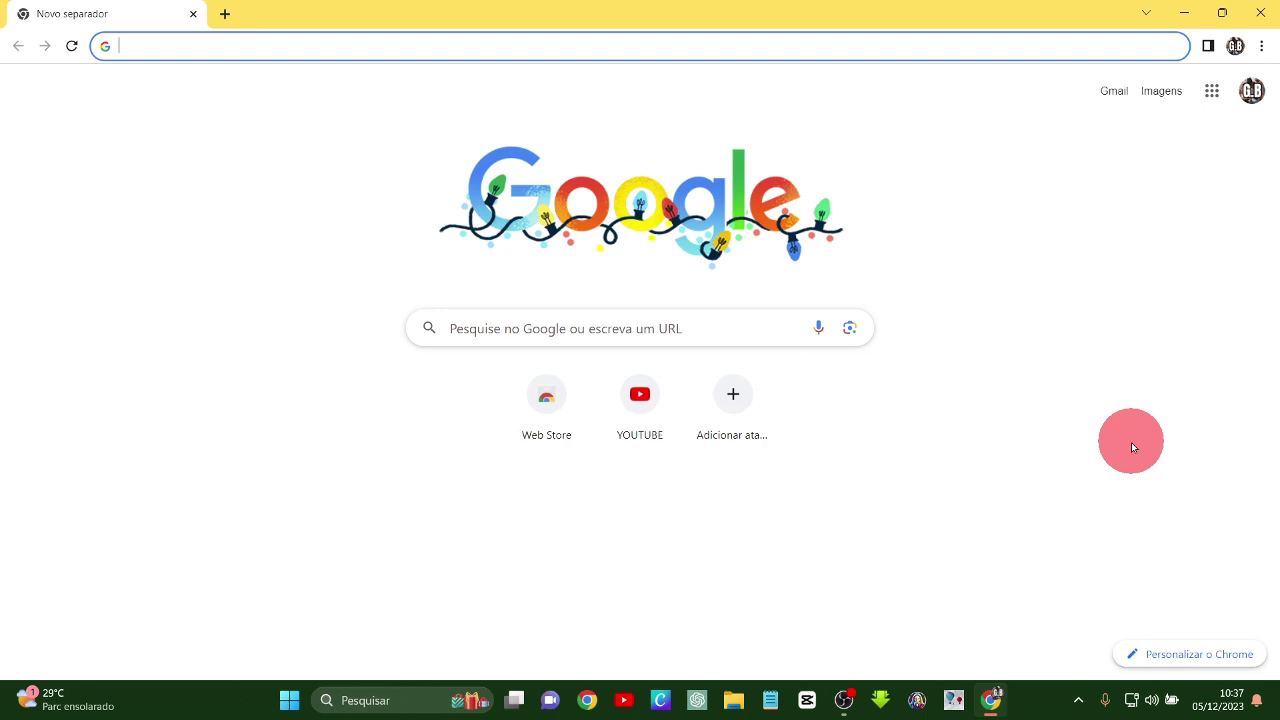
- Search the web for "capcut" and open the official CapCut site, dismissing its Google sign-in prompt and privacy notice
{"action": "type", "text": "t"}
{"action": "key", "text": "Return"}
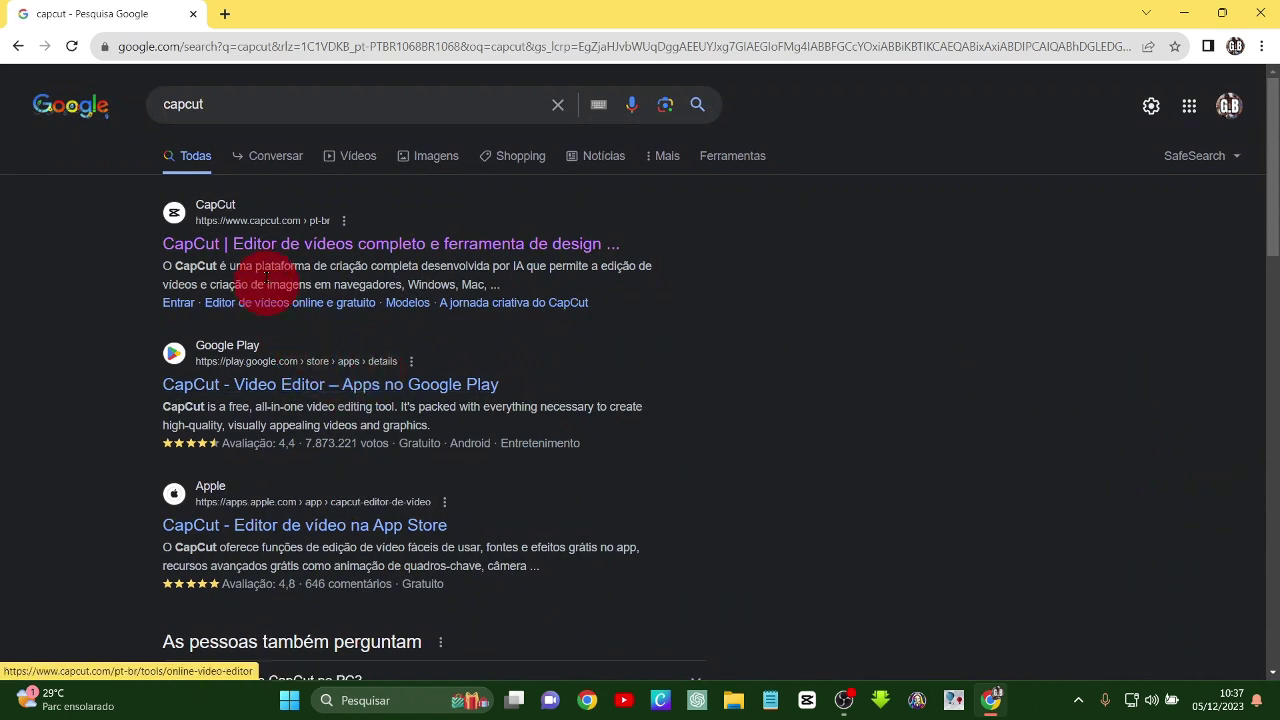
{"action": "left_click", "coordinate": [343, 254]}
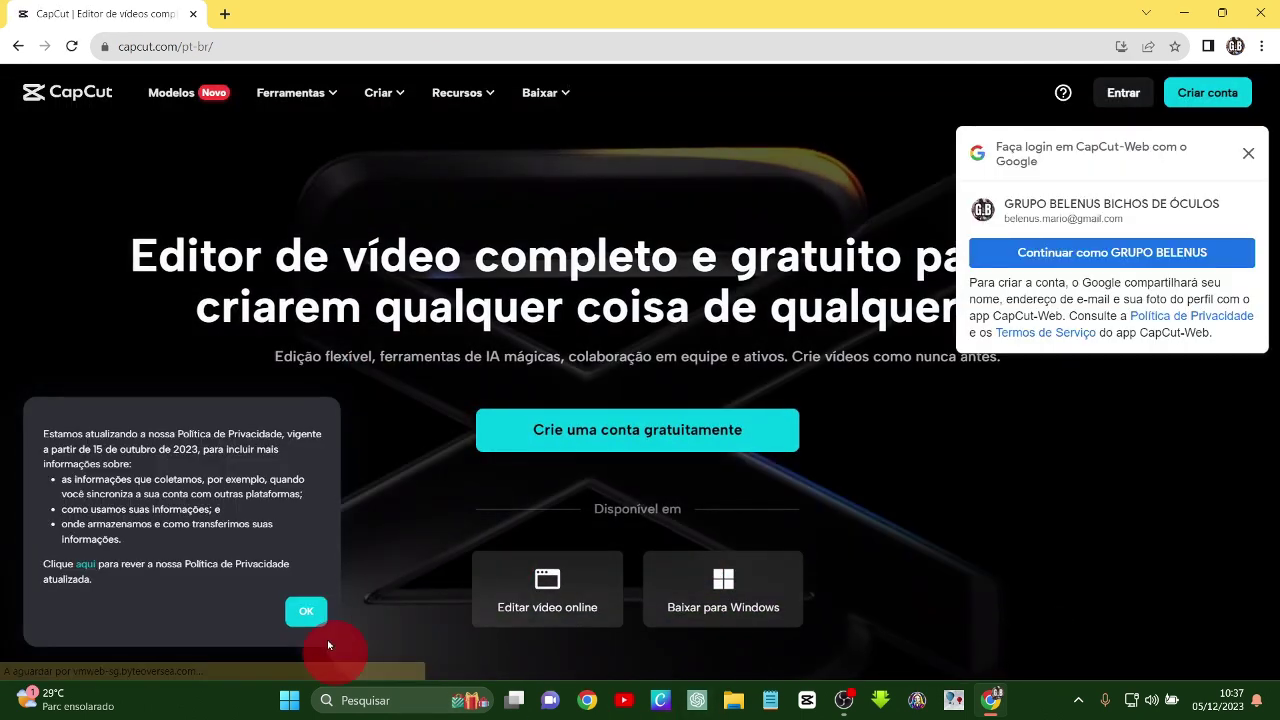
{"action": "left_click", "coordinate": [1248, 153]}
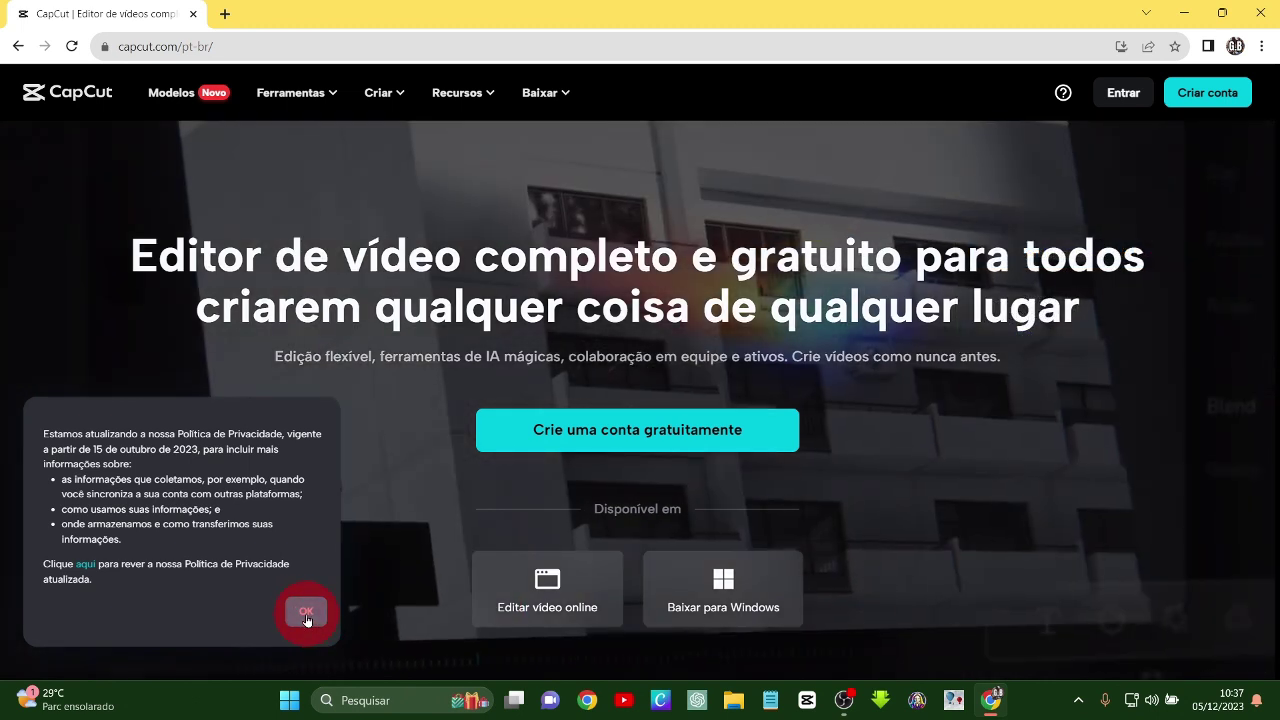
{"action": "left_click", "coordinate": [306, 614]}
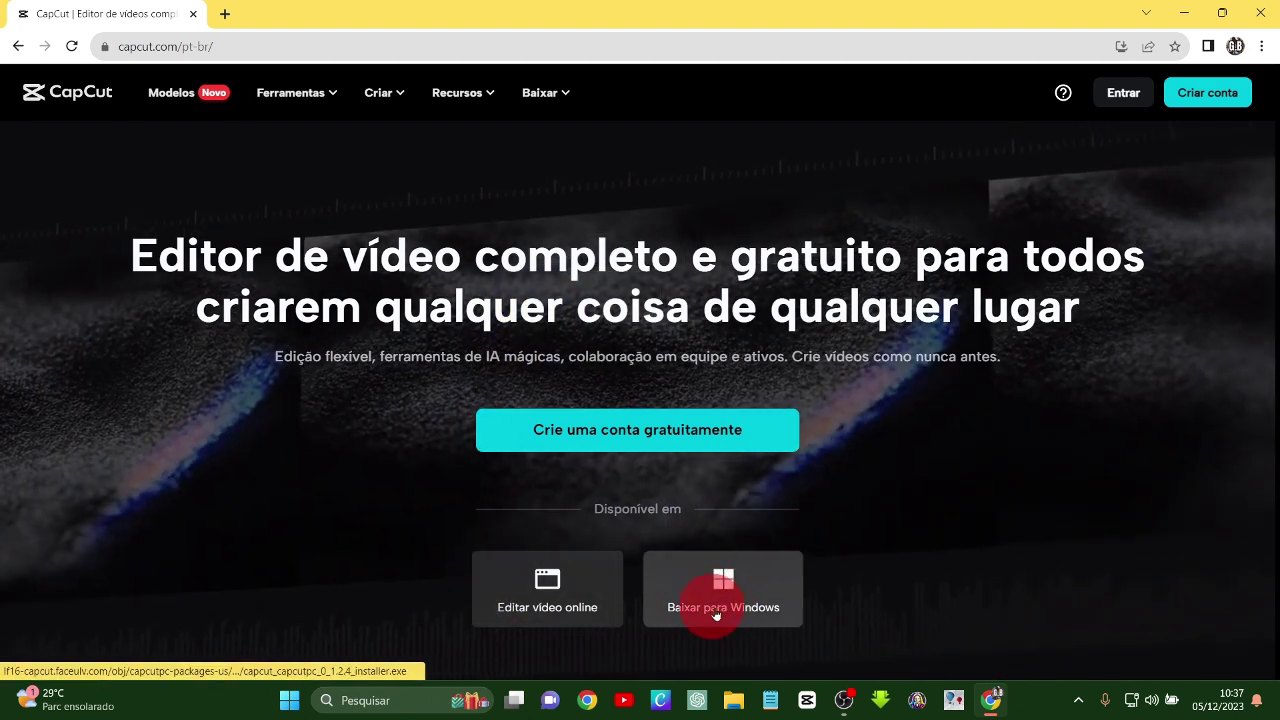
- Open the online video editor, sign in with the Google account and dismiss the introductory guide
{"action": "left_click", "coordinate": [548, 595]}
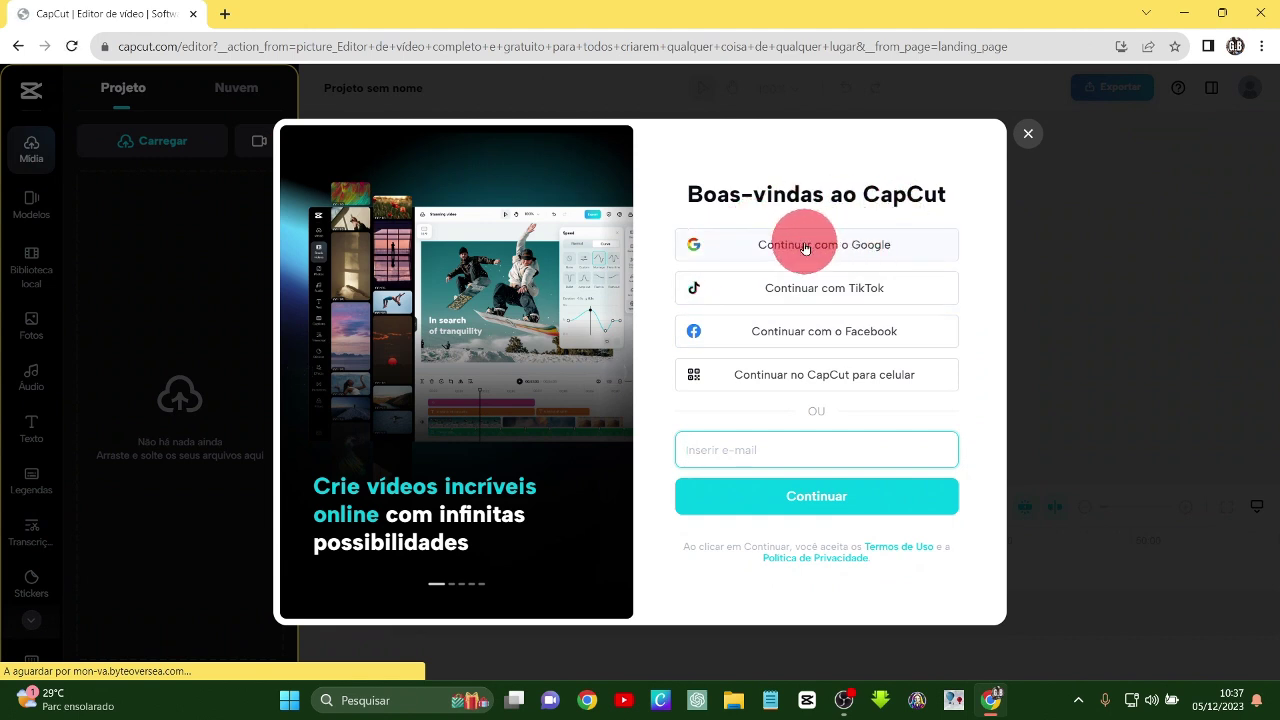
{"action": "left_click", "coordinate": [806, 246]}
{"action": "left_click", "coordinate": [627, 452]}
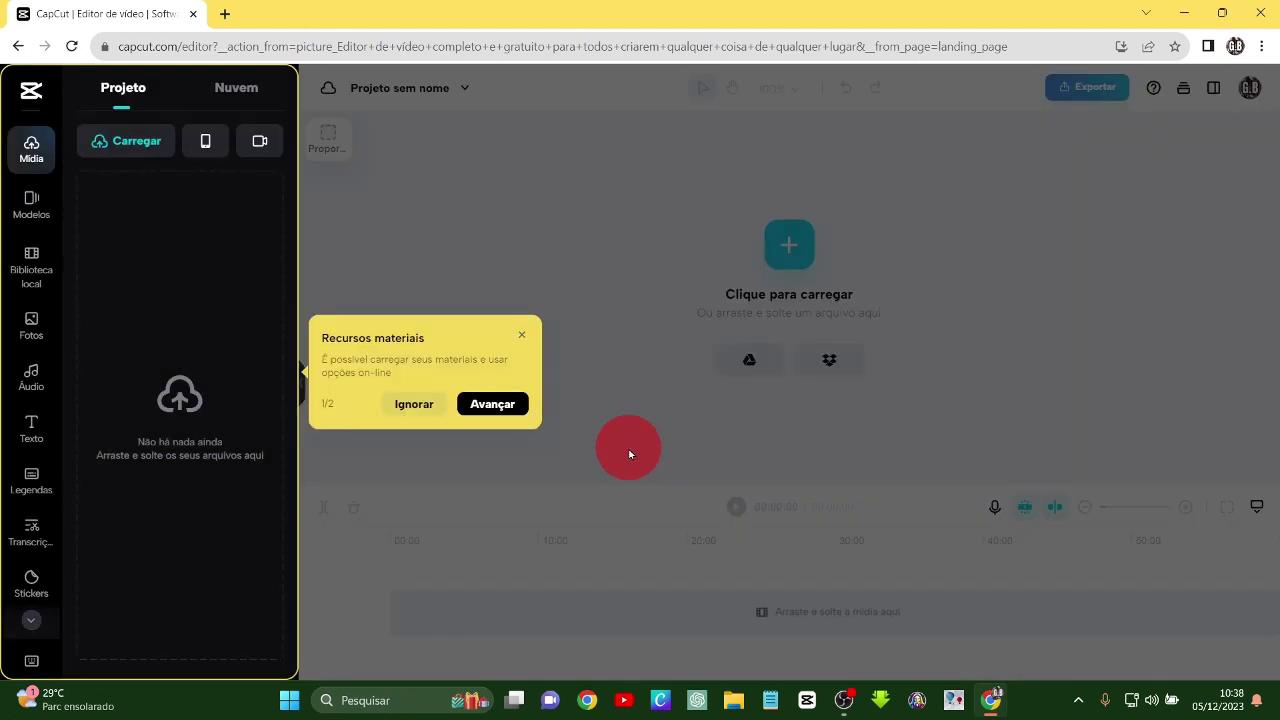
{"action": "left_click", "coordinate": [521, 338]}
- Upload the video 24 PIKA LABS.mp4 from the computer's Downloads folder to the online project
{"action": "left_click", "coordinate": [143, 145]}
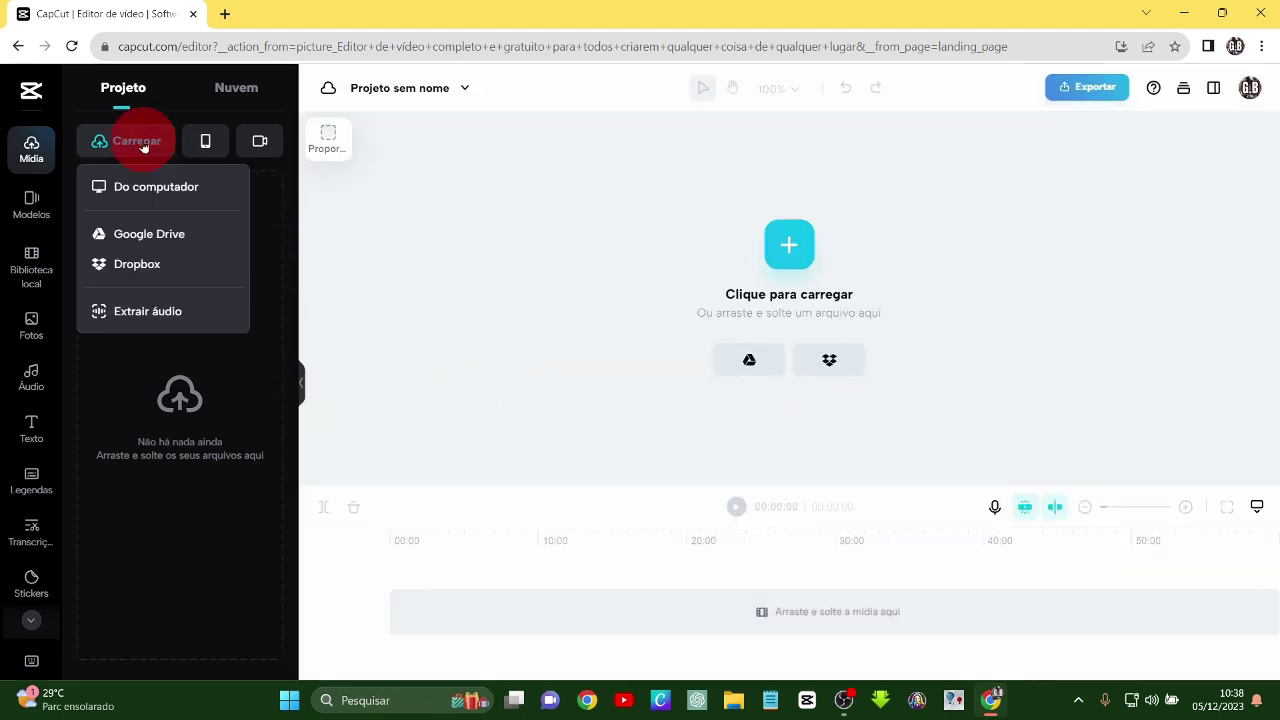
{"action": "left_click", "coordinate": [165, 187]}
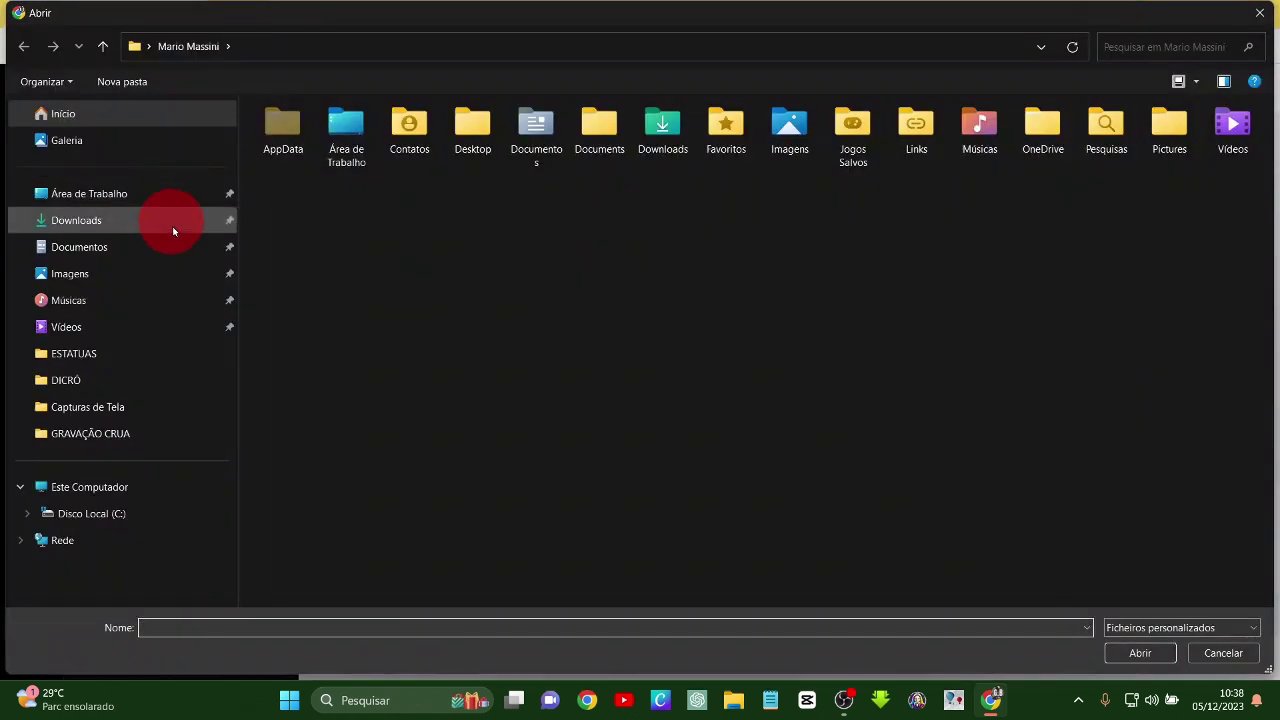
{"action": "left_click", "coordinate": [140, 230]}
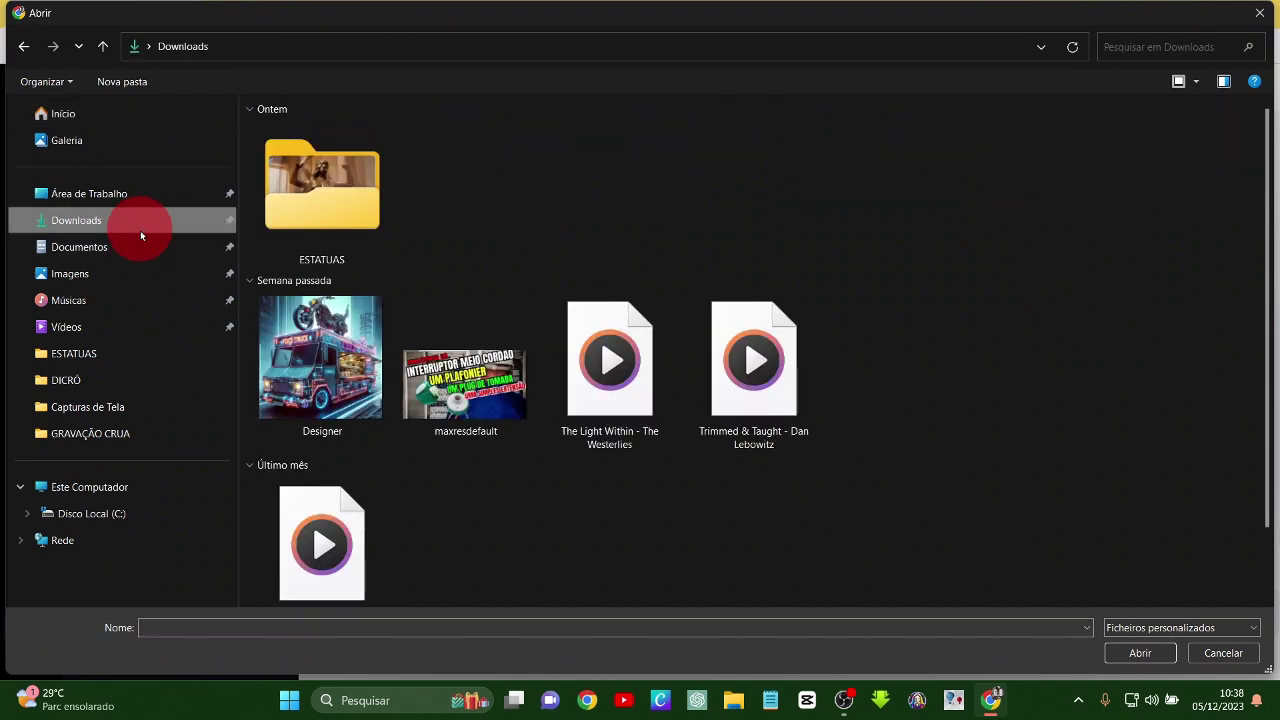
{"action": "scroll", "coordinate": [388, 487], "scroll_direction": "down", "scroll_amount": 1}
{"action": "double_click", "coordinate": [332, 550]}
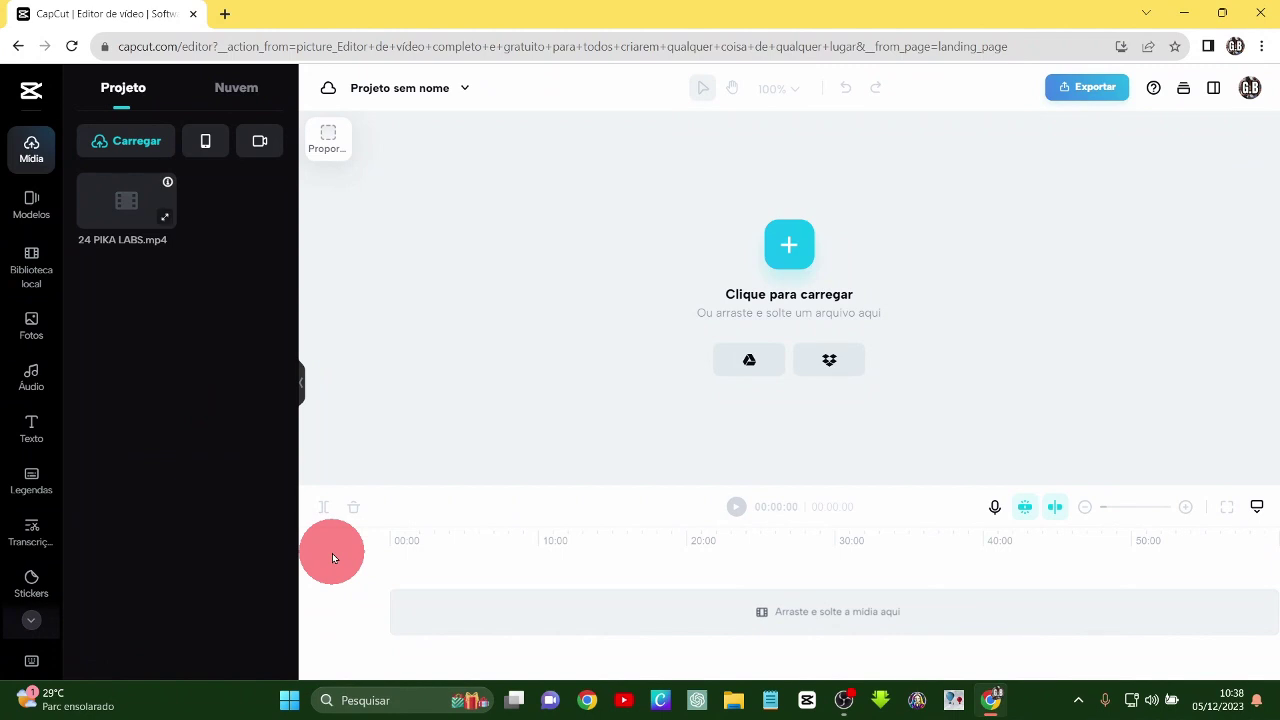
- Add the uploaded 24 PIKA LABS.mp4 video to the online editor's timeline
{"action": "left_click", "coordinate": [127, 207]}
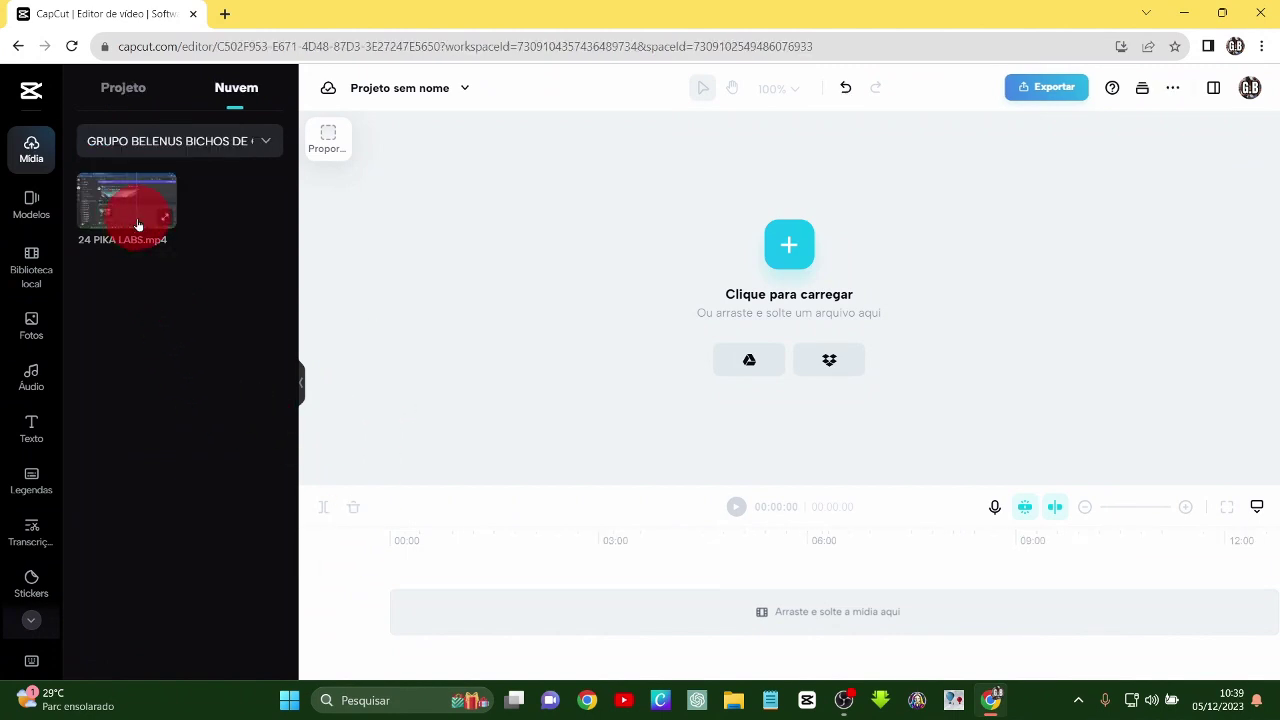
{"action": "left_click", "coordinate": [138, 224]}
{"action": "left_click", "coordinate": [514, 600]}
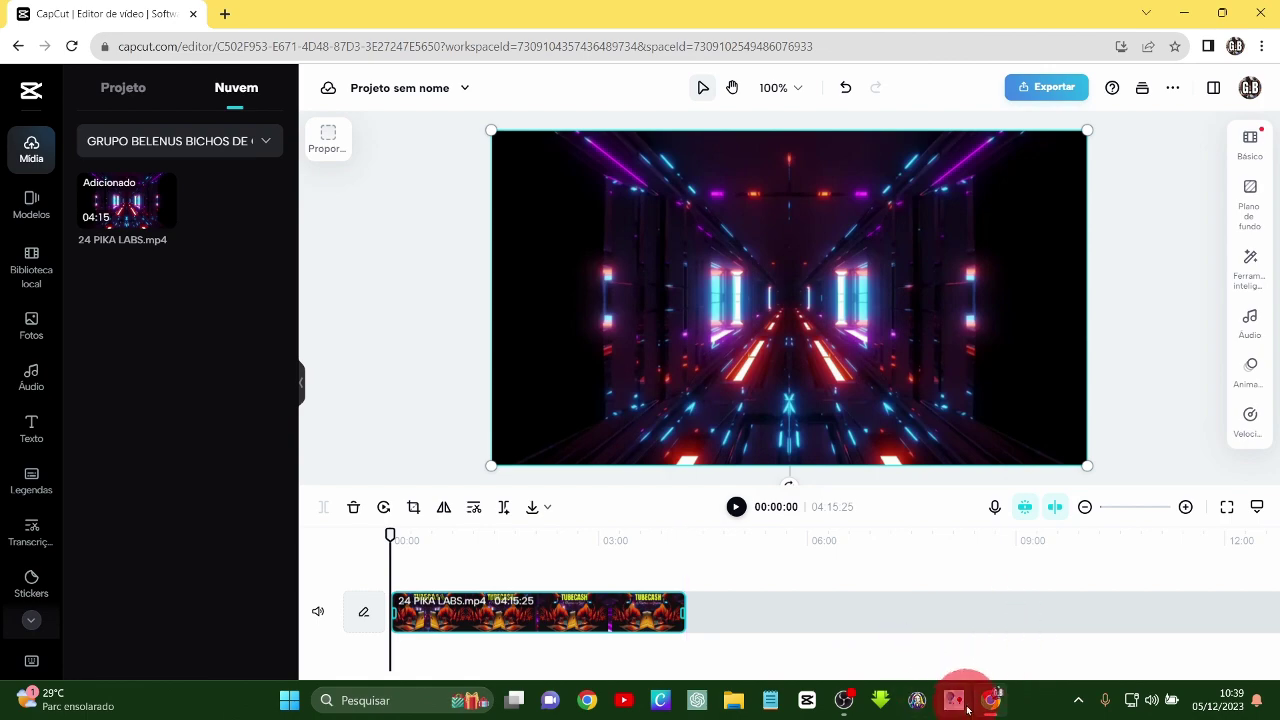
- Close the online editor and create a new project in the CapCut desktop app
{"action": "left_click", "coordinate": [193, 15]}
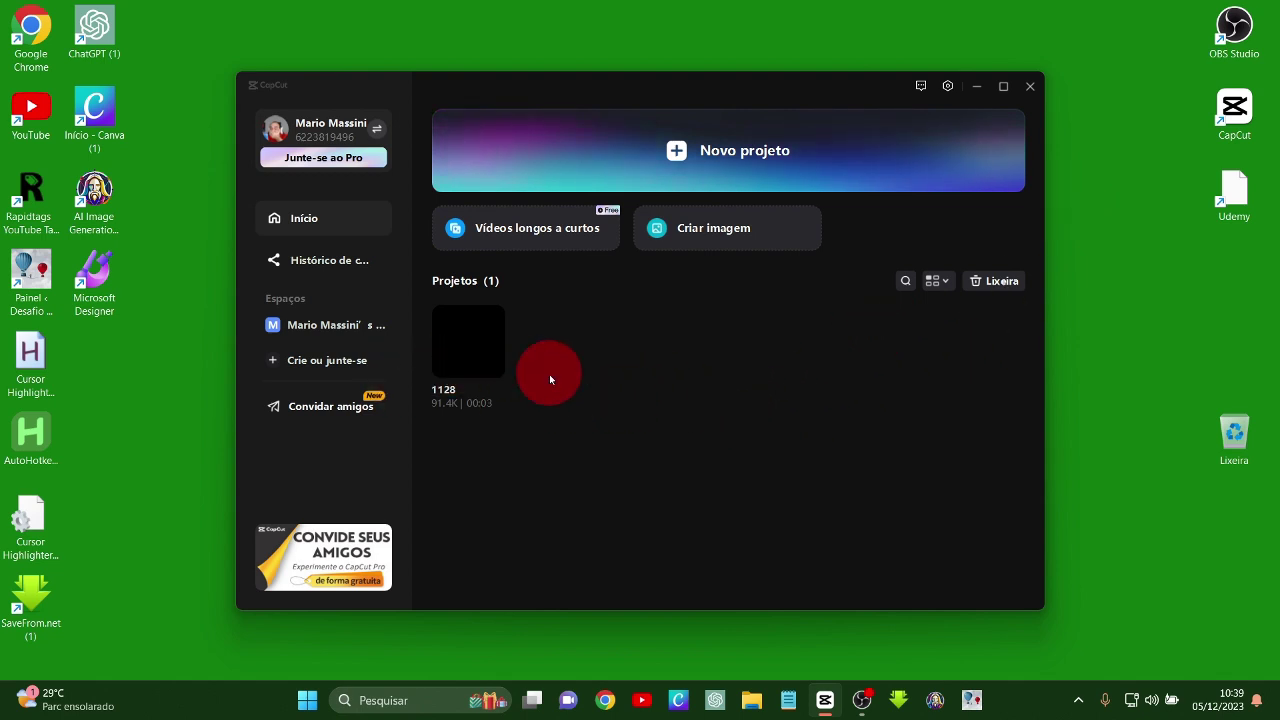
{"action": "left_click", "coordinate": [712, 152]}
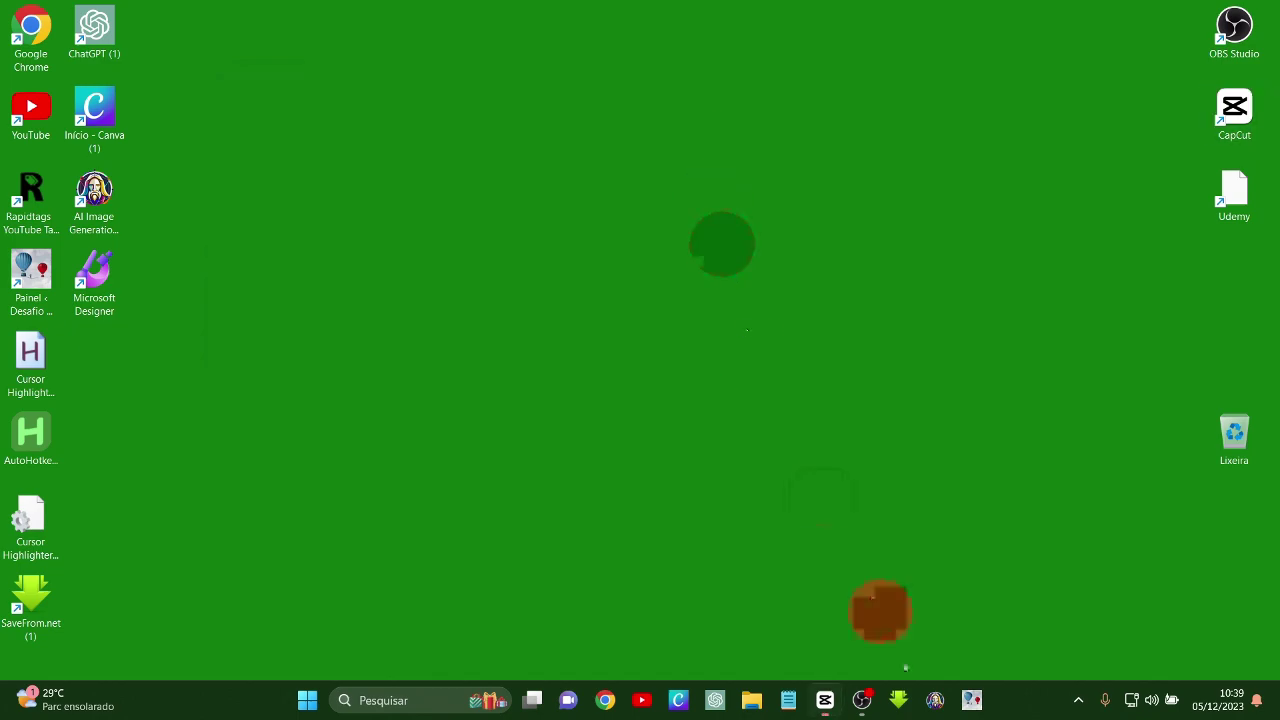
{"action": "left_click", "coordinate": [1078, 700]}
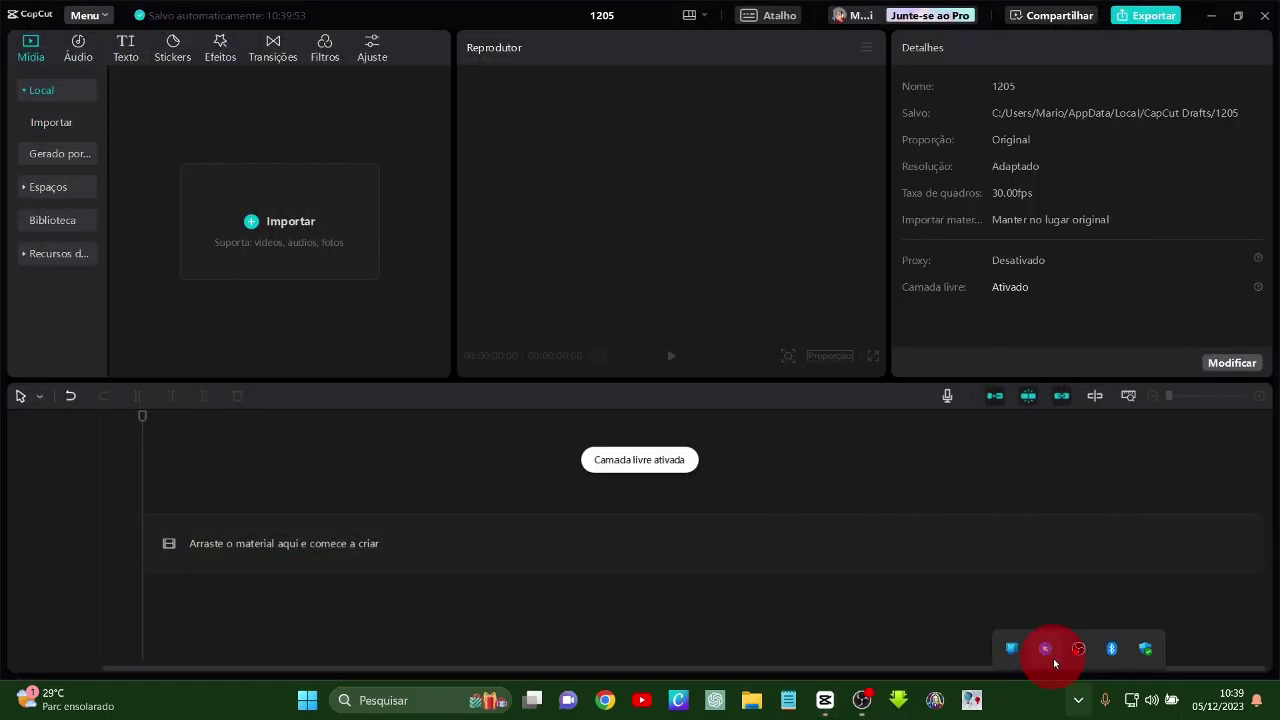
{"action": "left_click", "coordinate": [1047, 651]}
{"action": "left_click", "coordinate": [23, 249]}
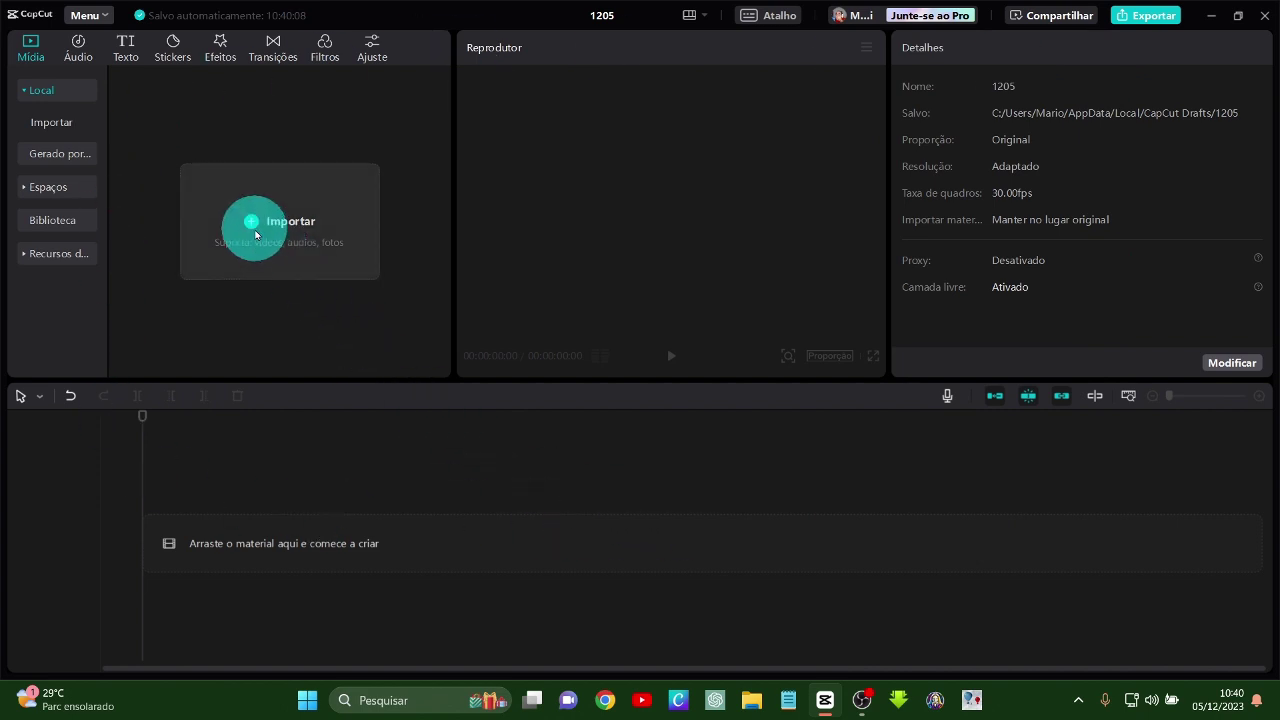
- Import the video 24 PIKA LABS.mp4 from the Downloads folder into the project media
{"action": "left_click", "coordinate": [255, 234]}
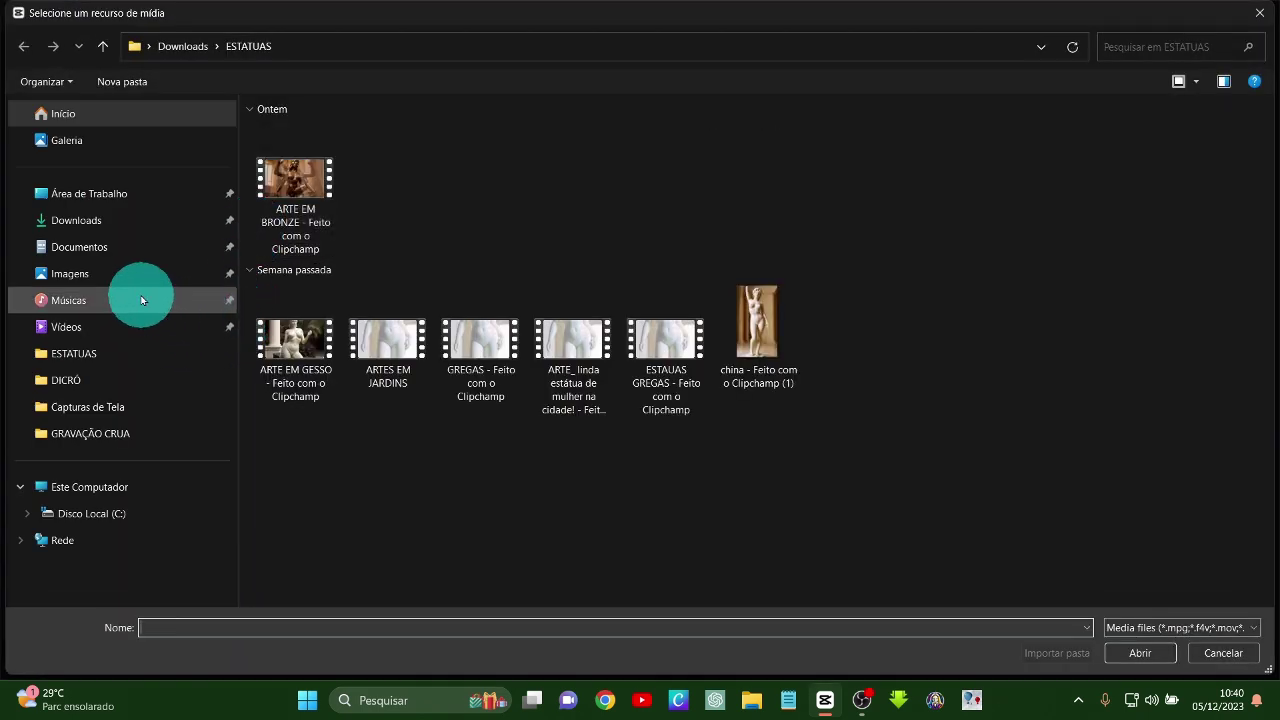
{"action": "left_click", "coordinate": [113, 222]}
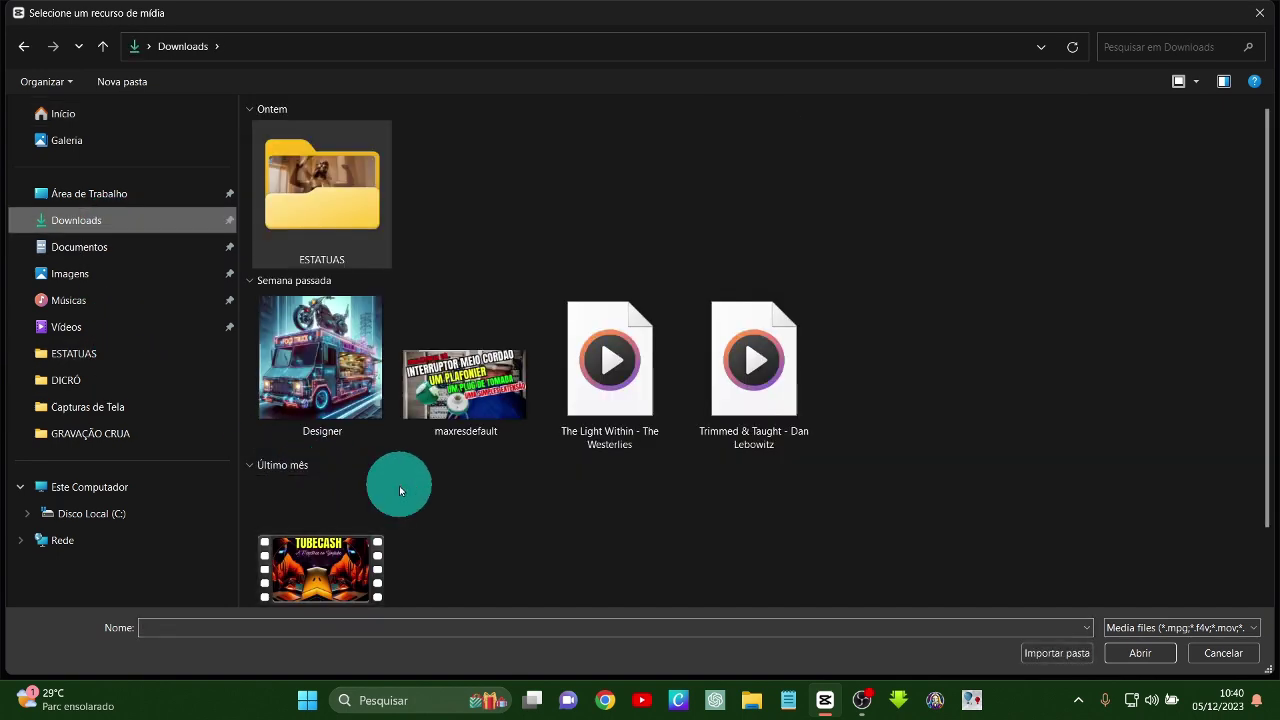
{"action": "scroll", "coordinate": [399, 485], "scroll_direction": "down", "scroll_amount": 1}
{"action": "left_click", "coordinate": [297, 547]}
{"action": "double_click", "coordinate": [297, 547]}
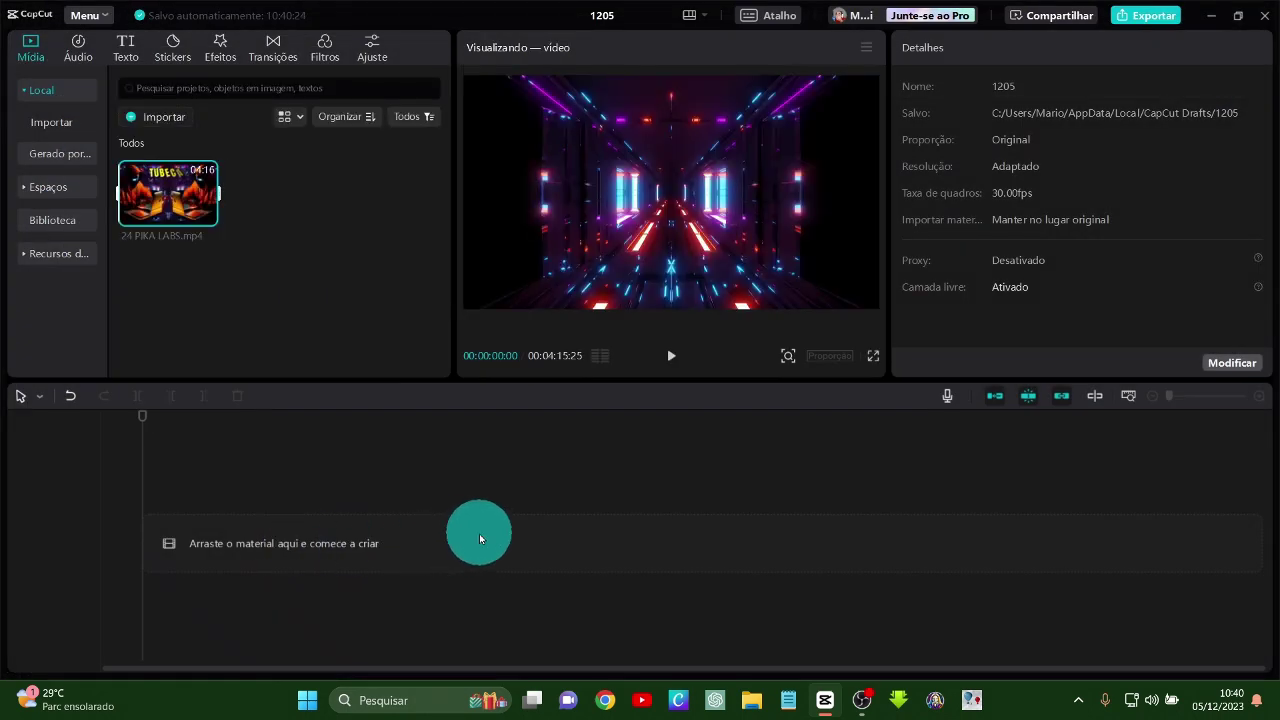
- Add the imported 24 PIKA LABS.mp4 video to the timeline and select its clip
{"action": "mouse_move", "coordinate": [190, 188]}
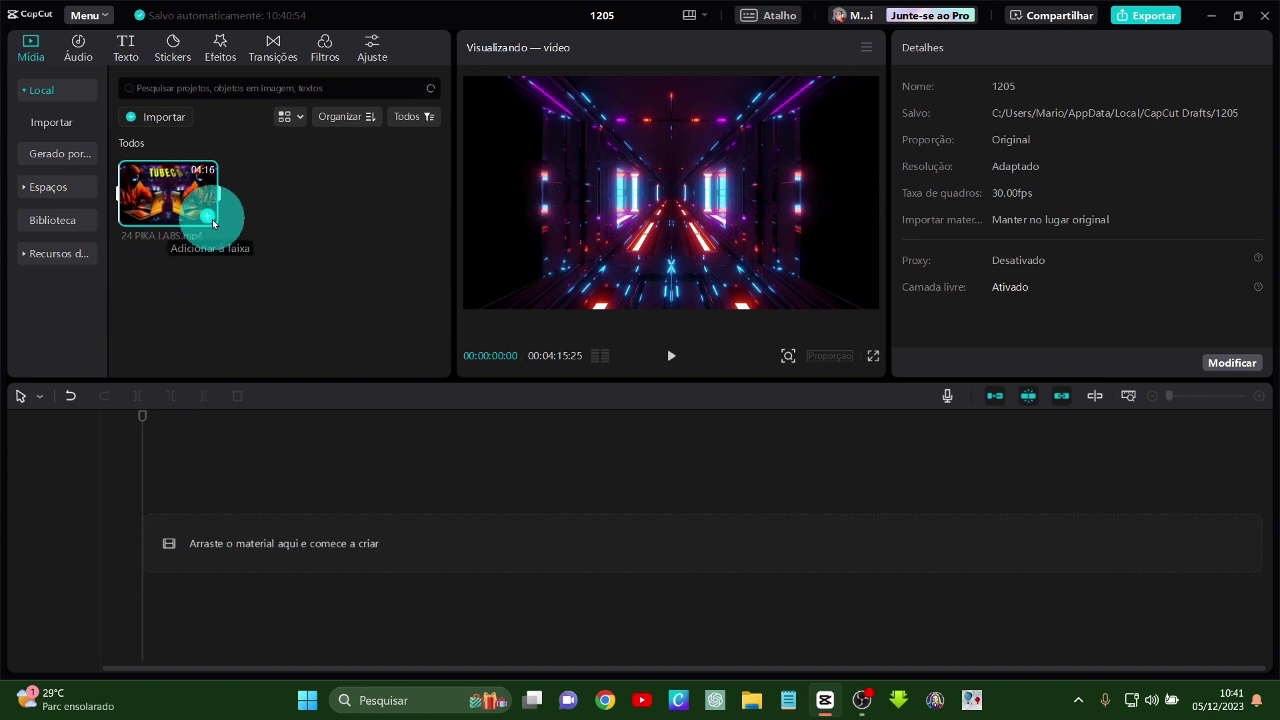
{"action": "left_click", "coordinate": [208, 217]}
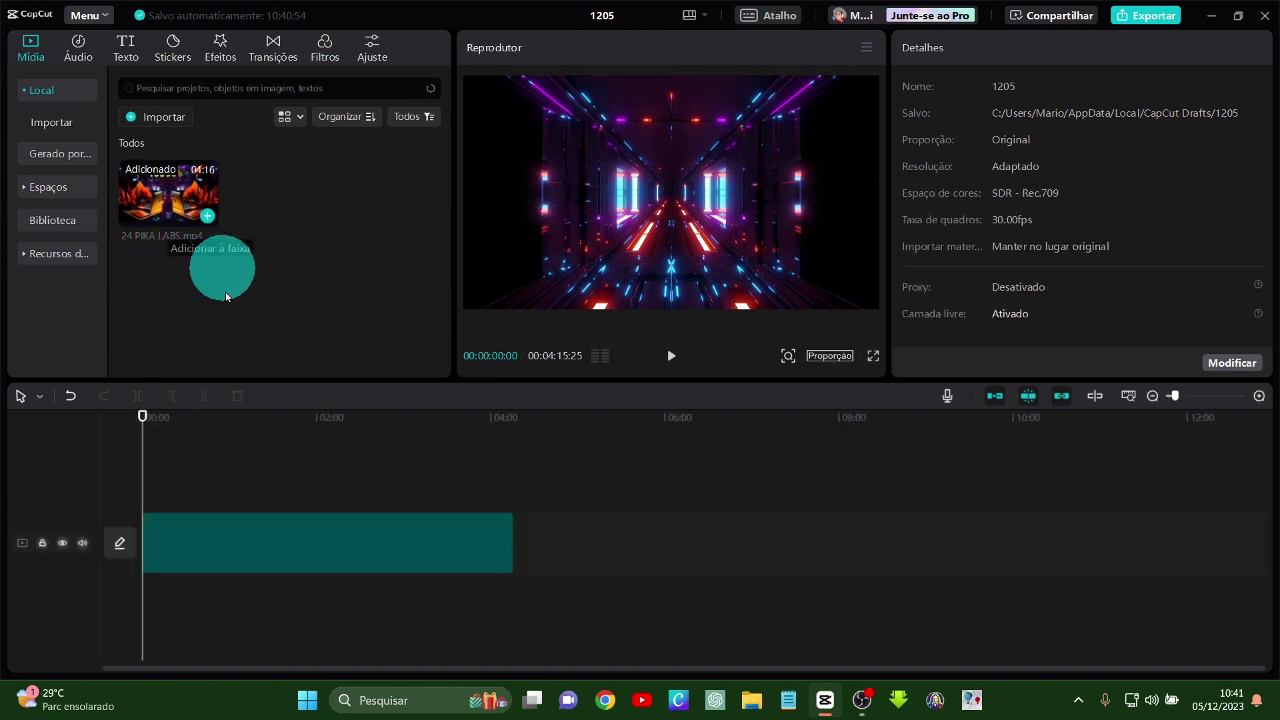
{"action": "left_click", "coordinate": [348, 547]}
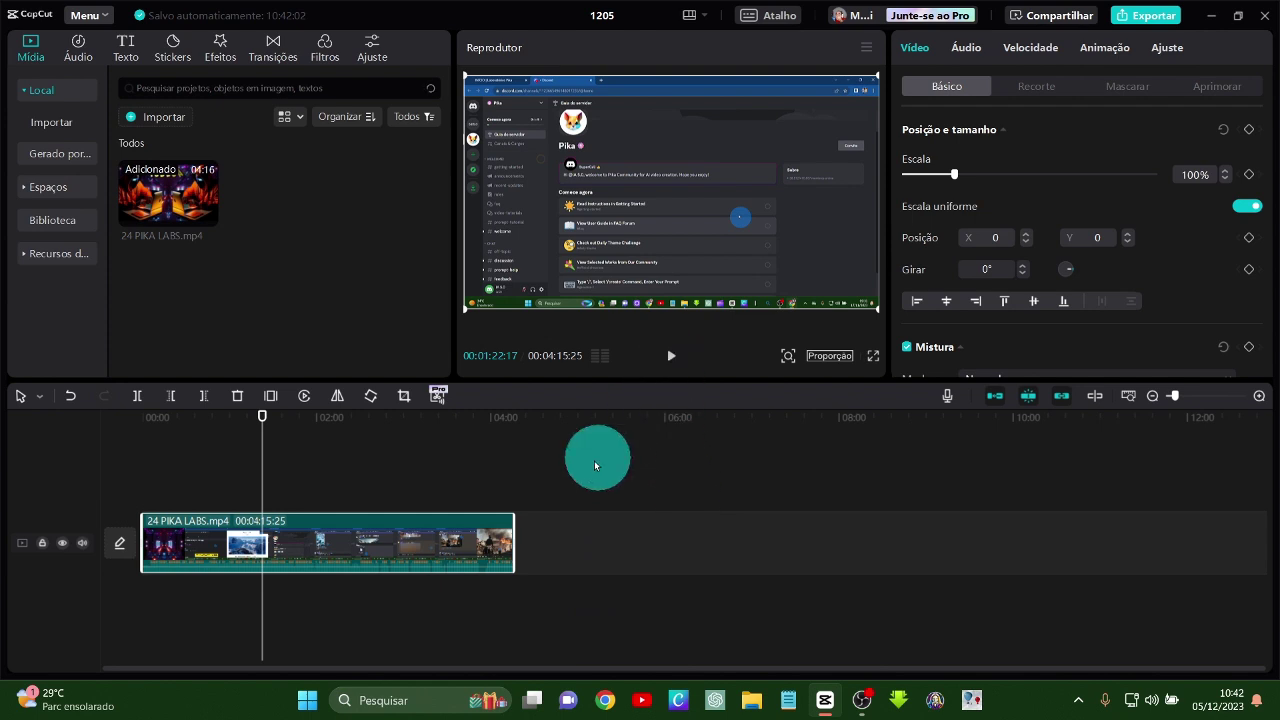
{"action": "left_click", "coordinate": [416, 556]}
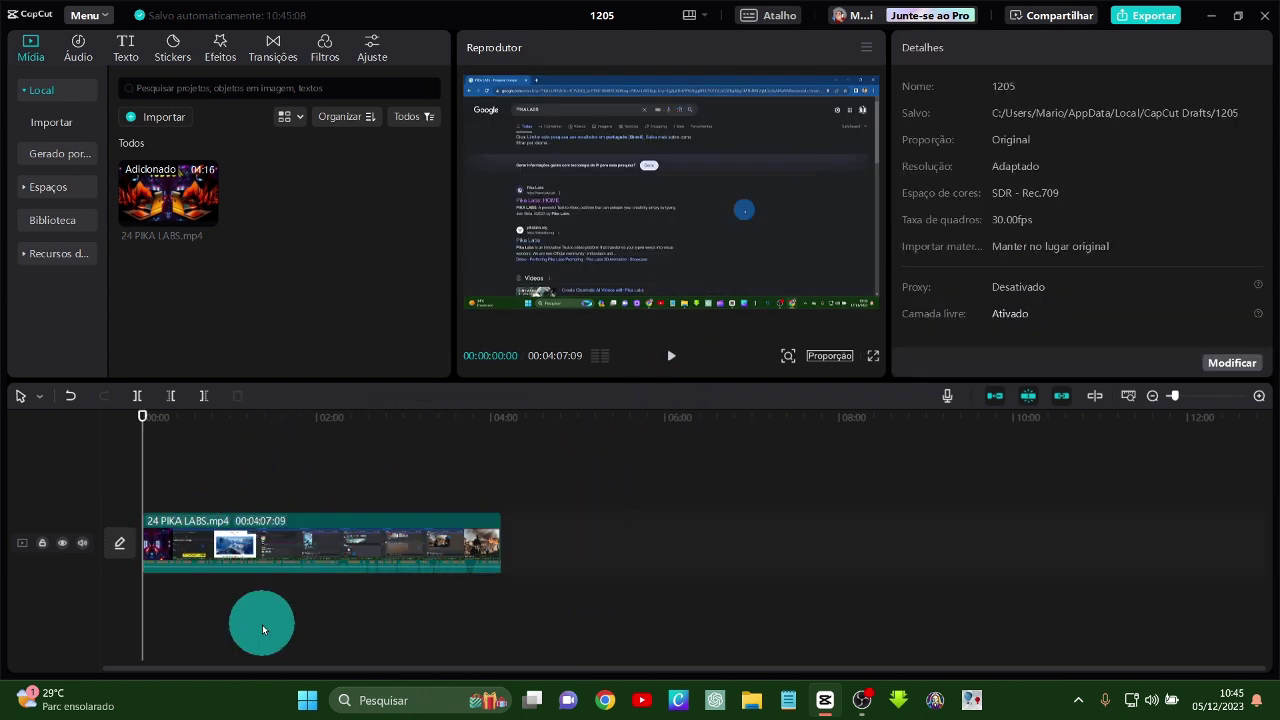
- Play the timeline clip and examine its basic audio options, from volume and fades to noise reduction and channels
{"action": "left_click", "coordinate": [359, 563]}
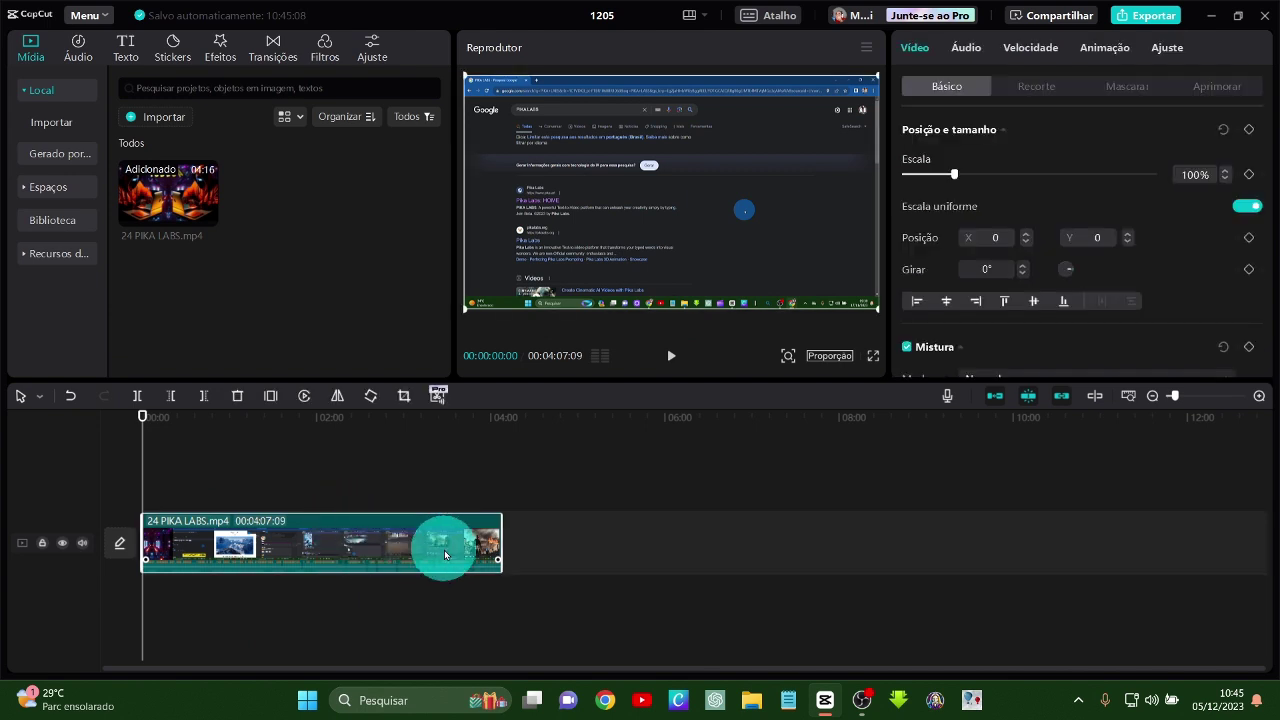
{"action": "left_click", "coordinate": [965, 50]}
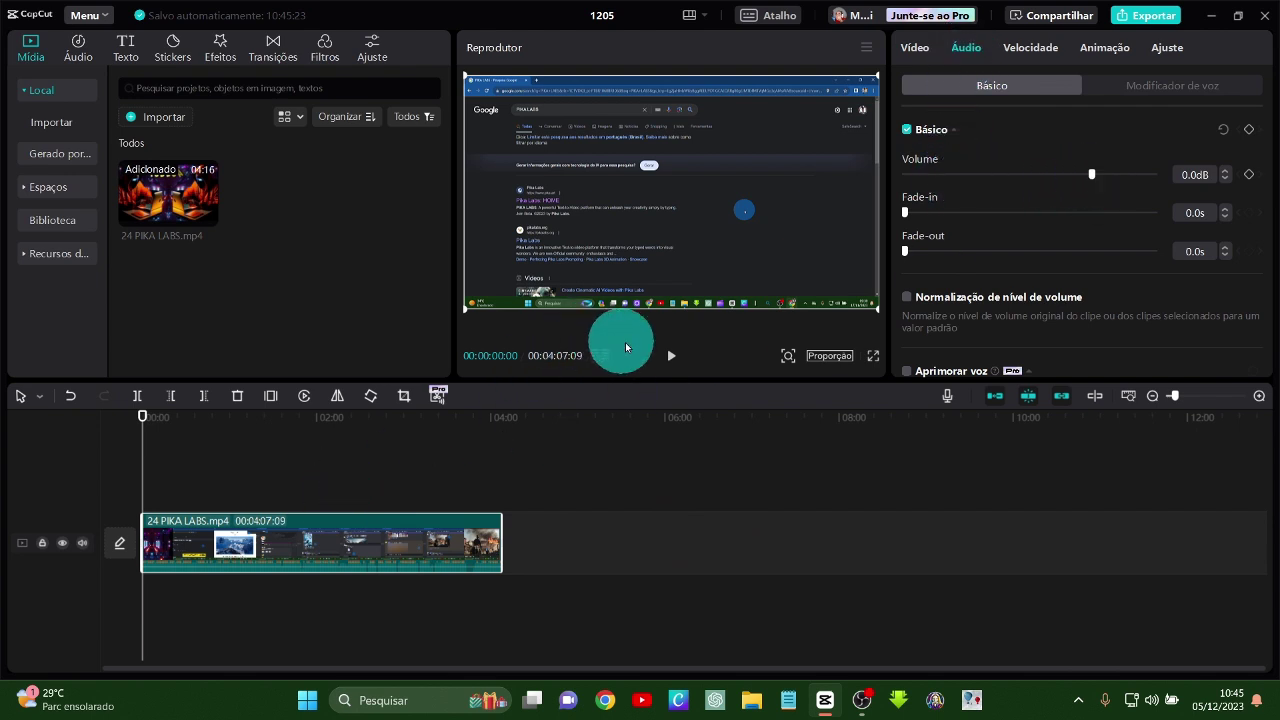
{"action": "left_click", "coordinate": [671, 355]}
{"action": "mouse_move", "coordinate": [1093, 176]}
{"action": "left_mouse_down"}
{"action": "mouse_move", "coordinate": [1152, 182]}
{"action": "mouse_move", "coordinate": [911, 180]}
{"action": "mouse_move", "coordinate": [1091, 180]}
{"action": "left_mouse_up"}
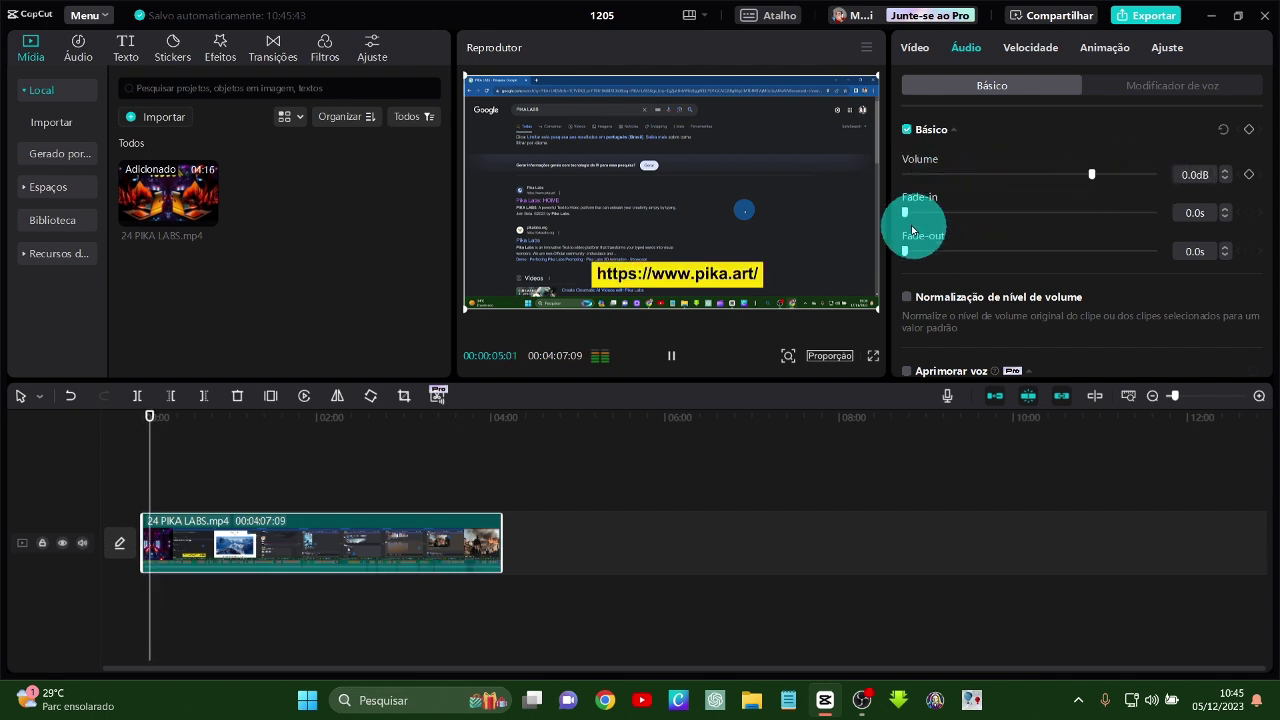
{"action": "left_click_drag", "start_coordinate": [906, 211], "coordinate": [913, 265]}
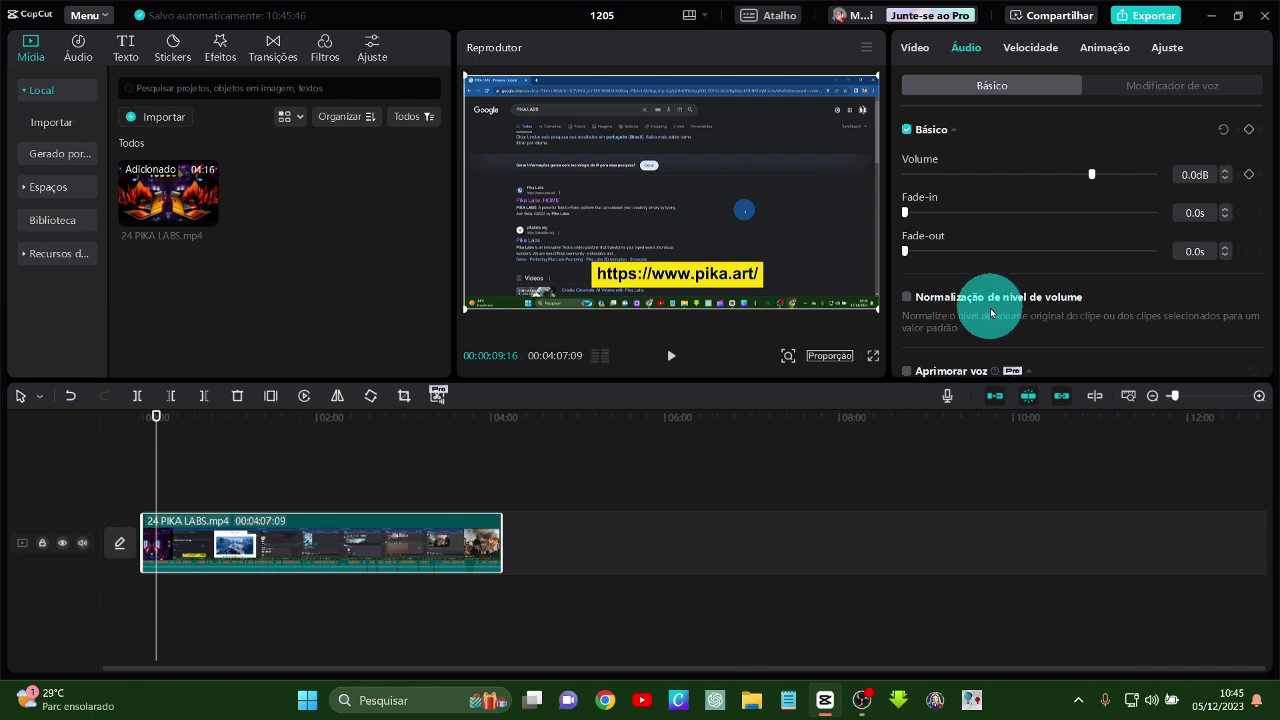
{"action": "scroll", "coordinate": [975, 370], "scroll_direction": "down", "scroll_amount": 3}
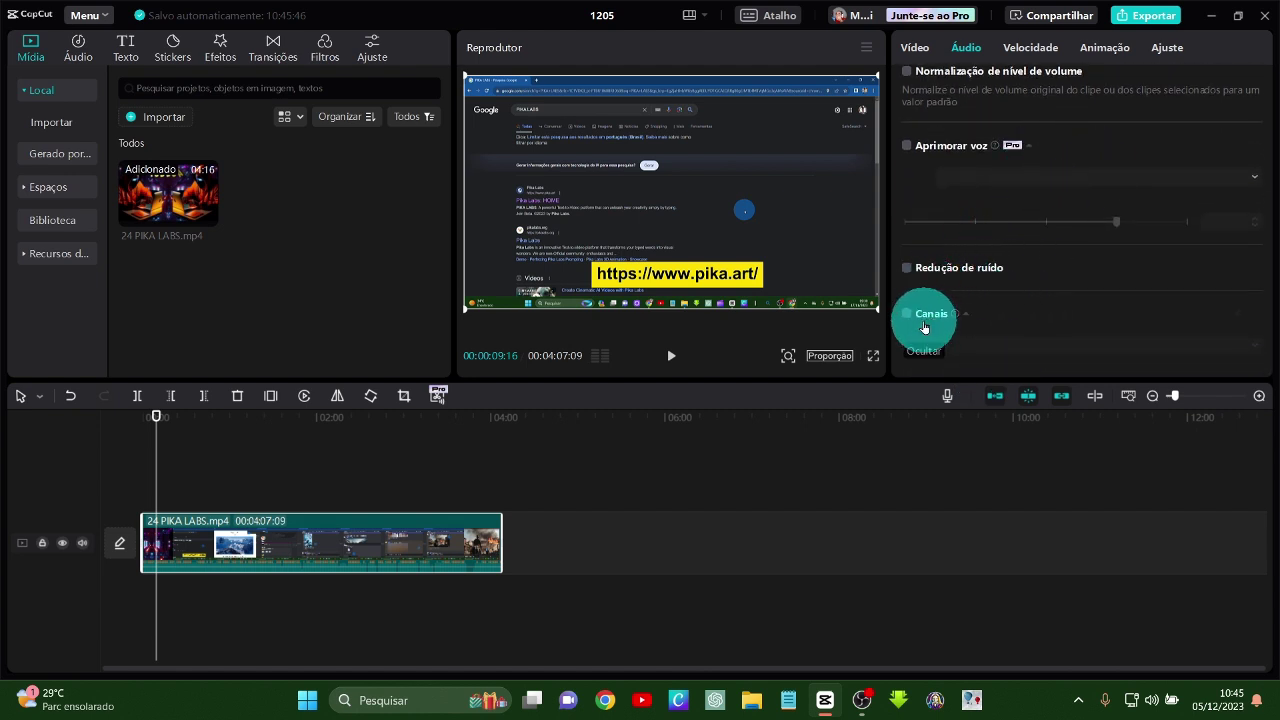
{"action": "scroll", "coordinate": [989, 321], "scroll_direction": "up", "scroll_amount": 3}
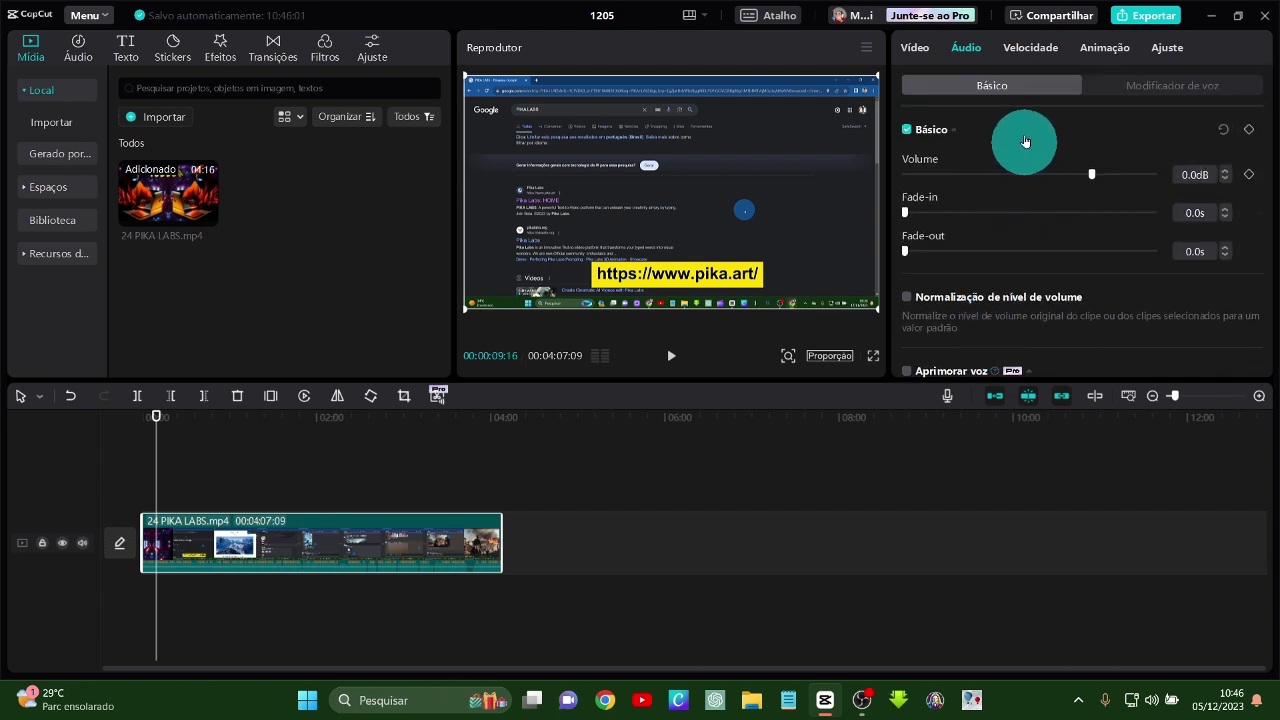
- Try the Micro voice filter on the clip and set the voice back to Original
{"action": "left_click", "coordinate": [1157, 92]}
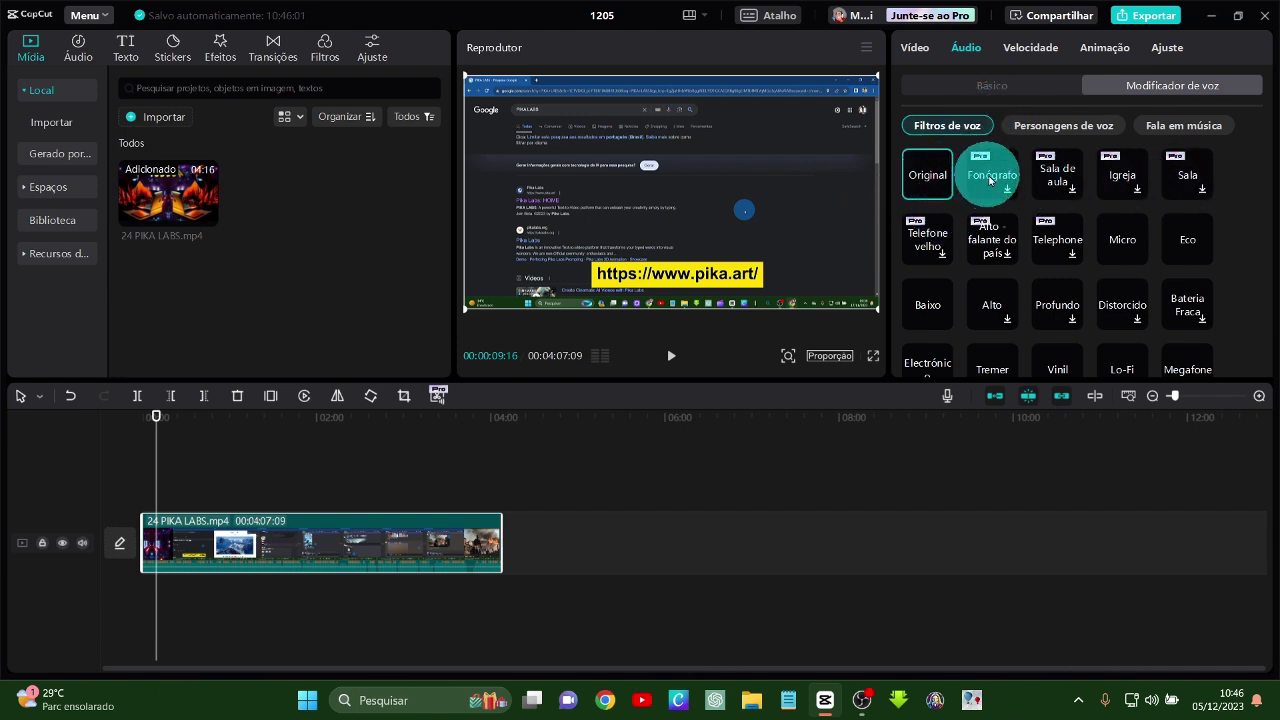
{"action": "scroll", "coordinate": [991, 284], "scroll_direction": "down", "scroll_amount": 1}
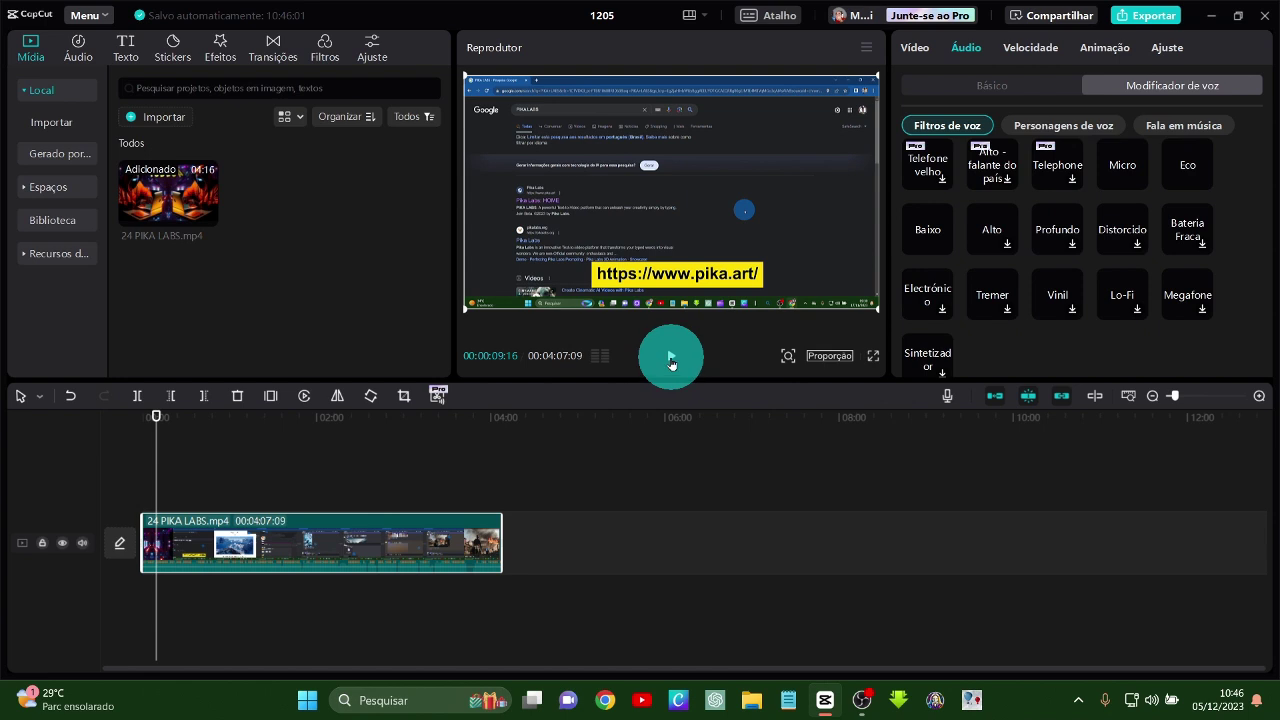
{"action": "left_click", "coordinate": [1118, 177]}
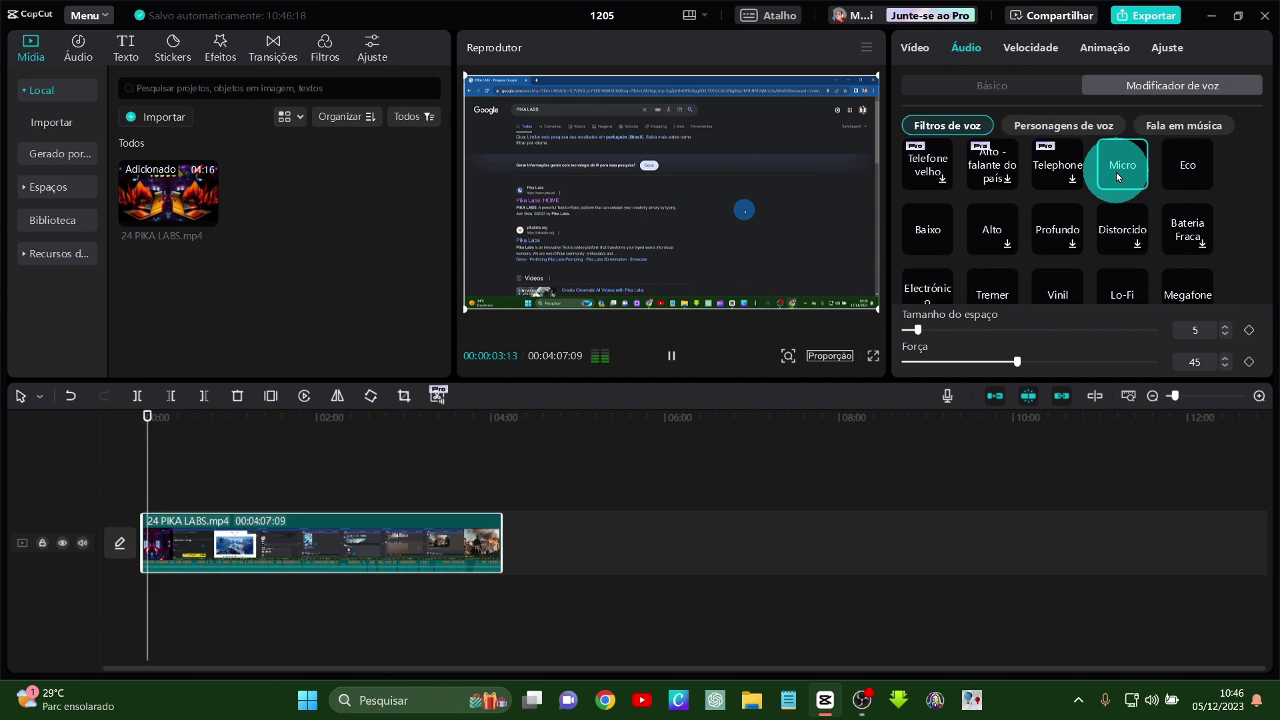
{"action": "scroll", "coordinate": [1062, 210], "scroll_direction": "up", "scroll_amount": 1}
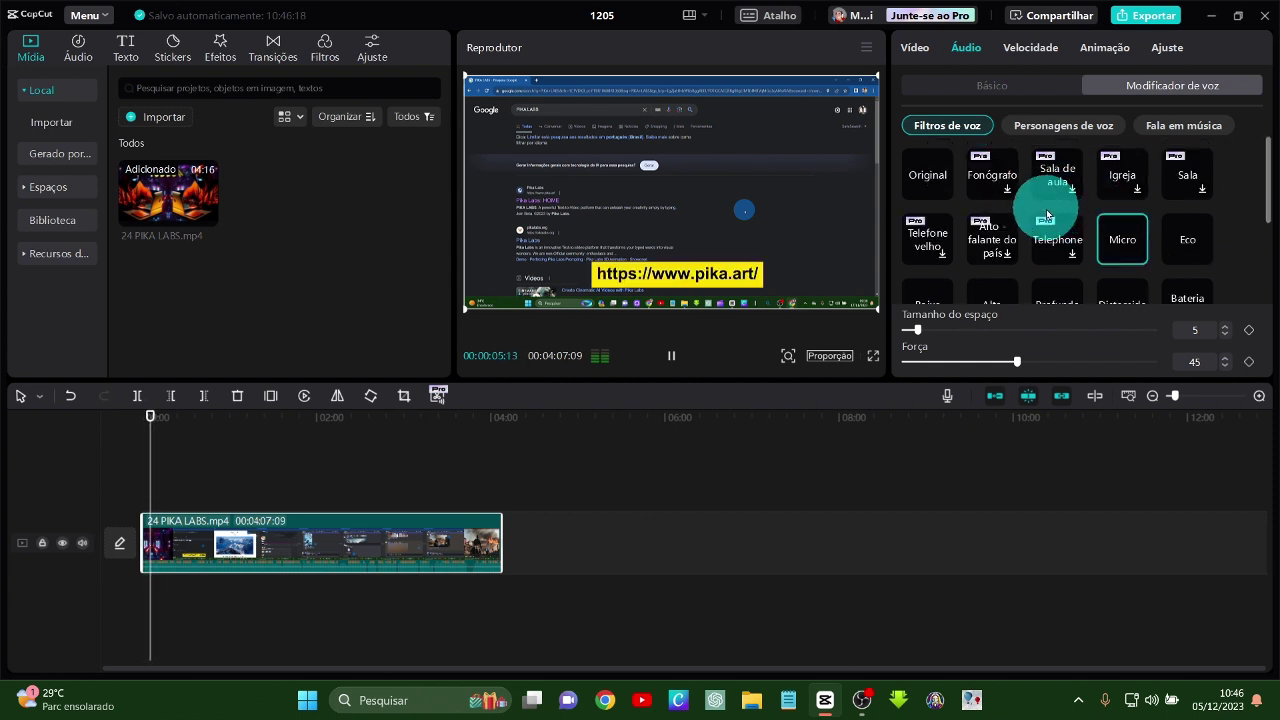
{"action": "left_click", "coordinate": [935, 175]}
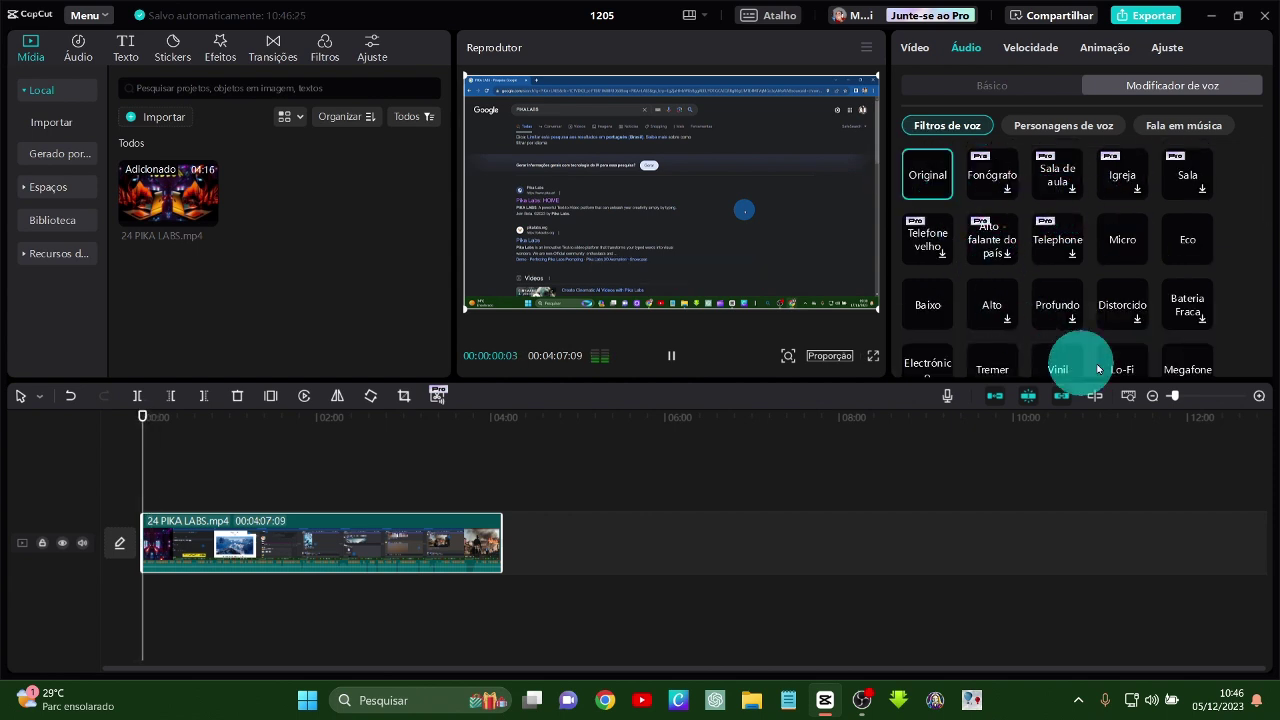
- Apply the Eco voice filter to the clip
{"action": "left_click", "coordinate": [1190, 260]}
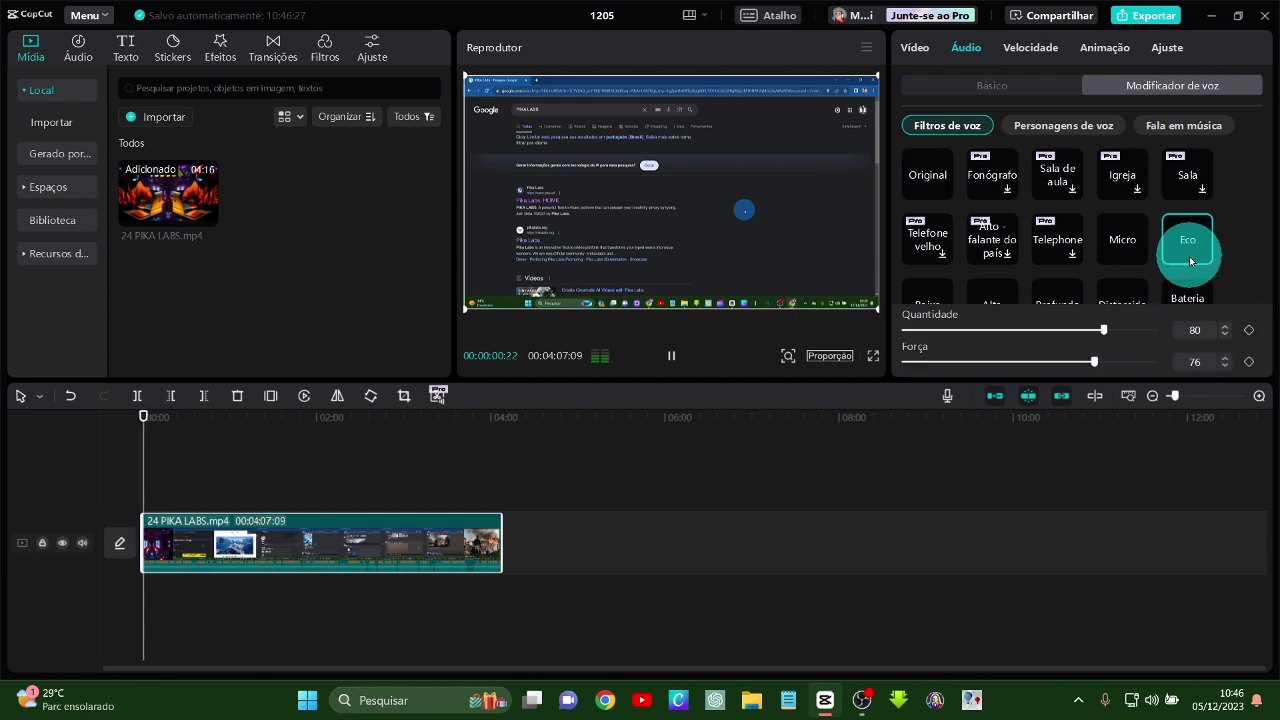
- Replace the clip's Eco voice filter with Original
{"action": "scroll", "coordinate": [1105, 245], "scroll_direction": "down", "scroll_amount": 1}
{"action": "scroll", "coordinate": [1108, 250], "scroll_direction": "up", "scroll_amount": 1}
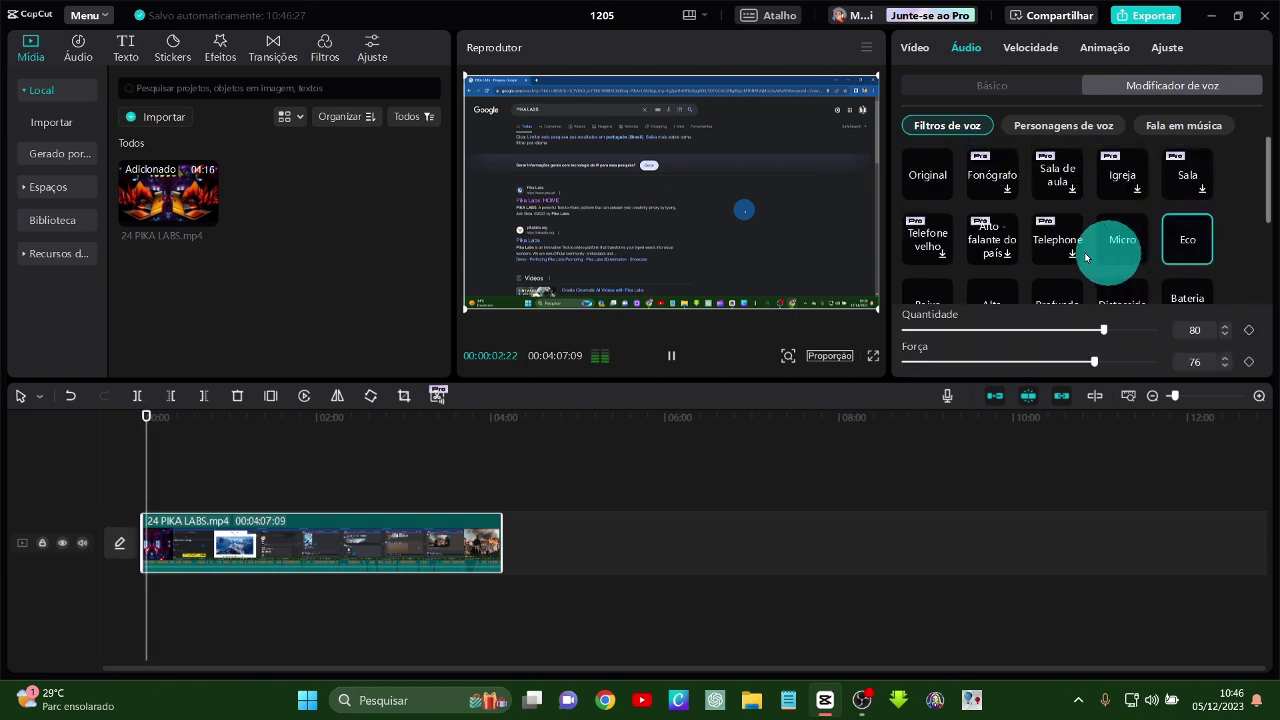
{"action": "left_click", "coordinate": [945, 192]}
- Try the Baixo and Alto voice filters in turn, setting the clip's voice back to Original after each
{"action": "scroll", "coordinate": [950, 250], "scroll_direction": "down", "scroll_amount": 1}
{"action": "scroll", "coordinate": [940, 285], "scroll_direction": "up", "scroll_amount": 1}
{"action": "left_click", "coordinate": [932, 304]}
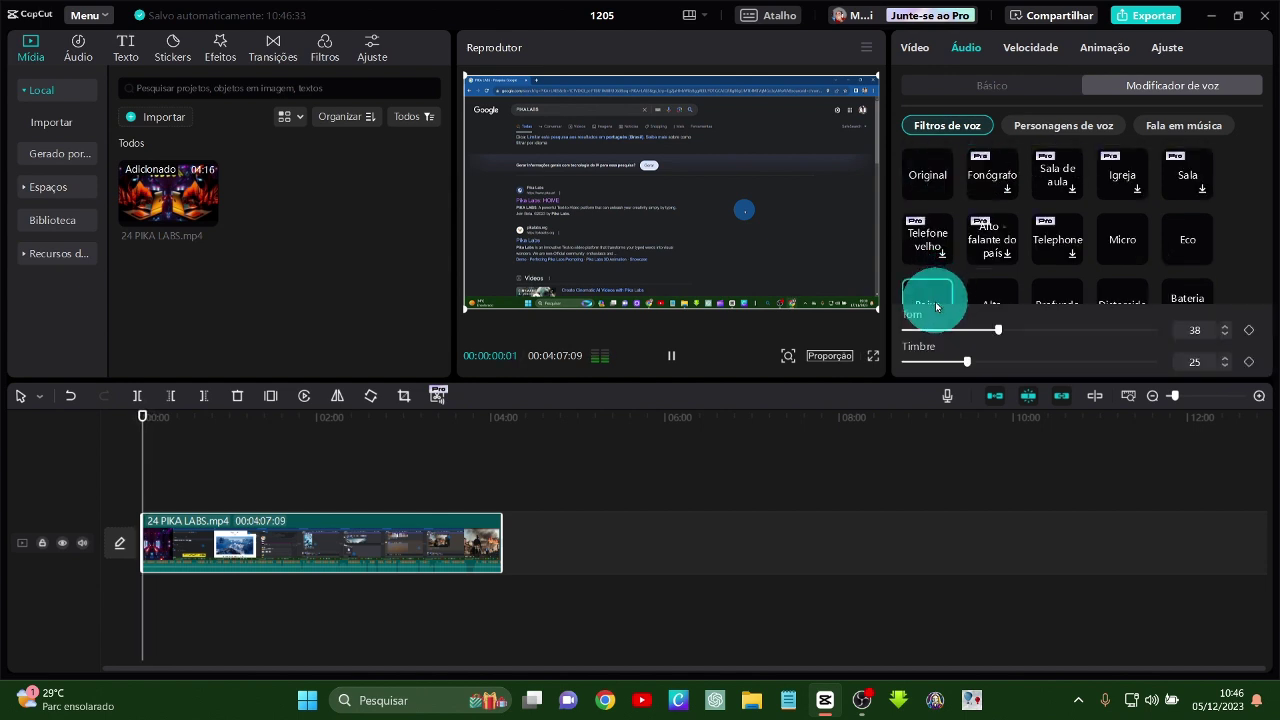
{"action": "scroll", "coordinate": [990, 290], "scroll_direction": "down", "scroll_amount": 2}
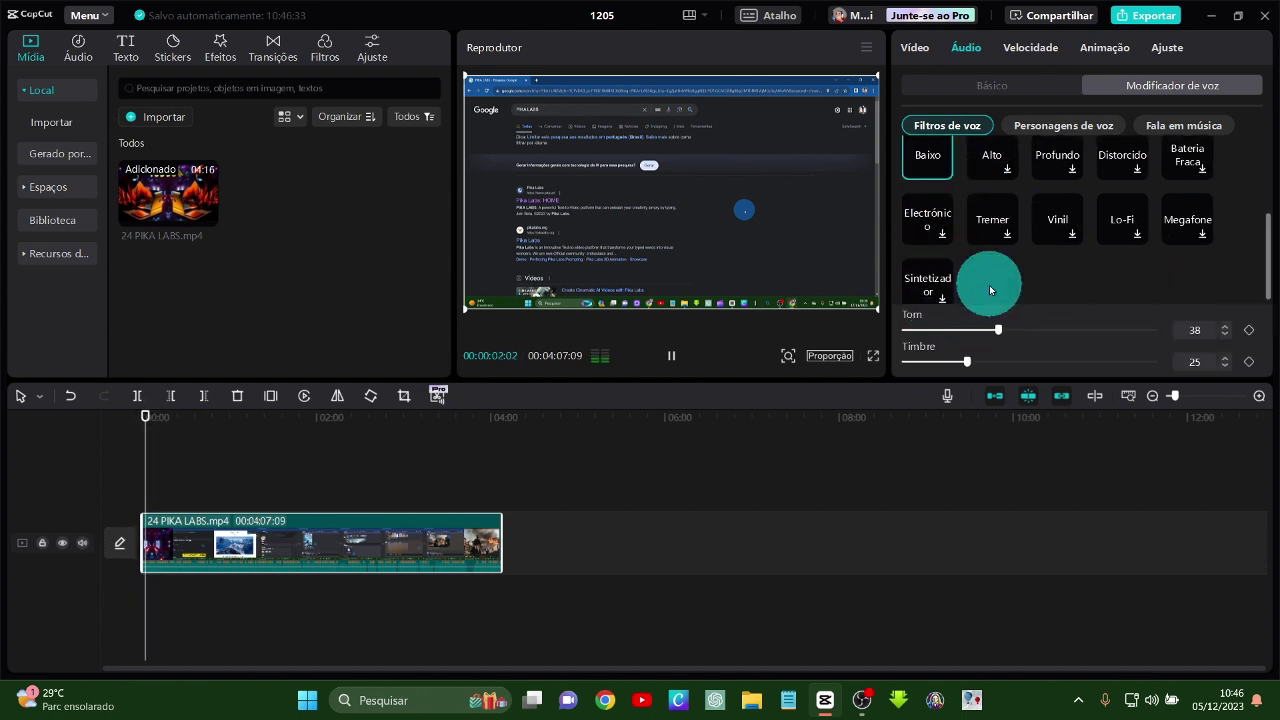
{"action": "scroll", "coordinate": [990, 290], "scroll_direction": "up", "scroll_amount": 1}
{"action": "scroll", "coordinate": [975, 230], "scroll_direction": "up", "scroll_amount": 1}
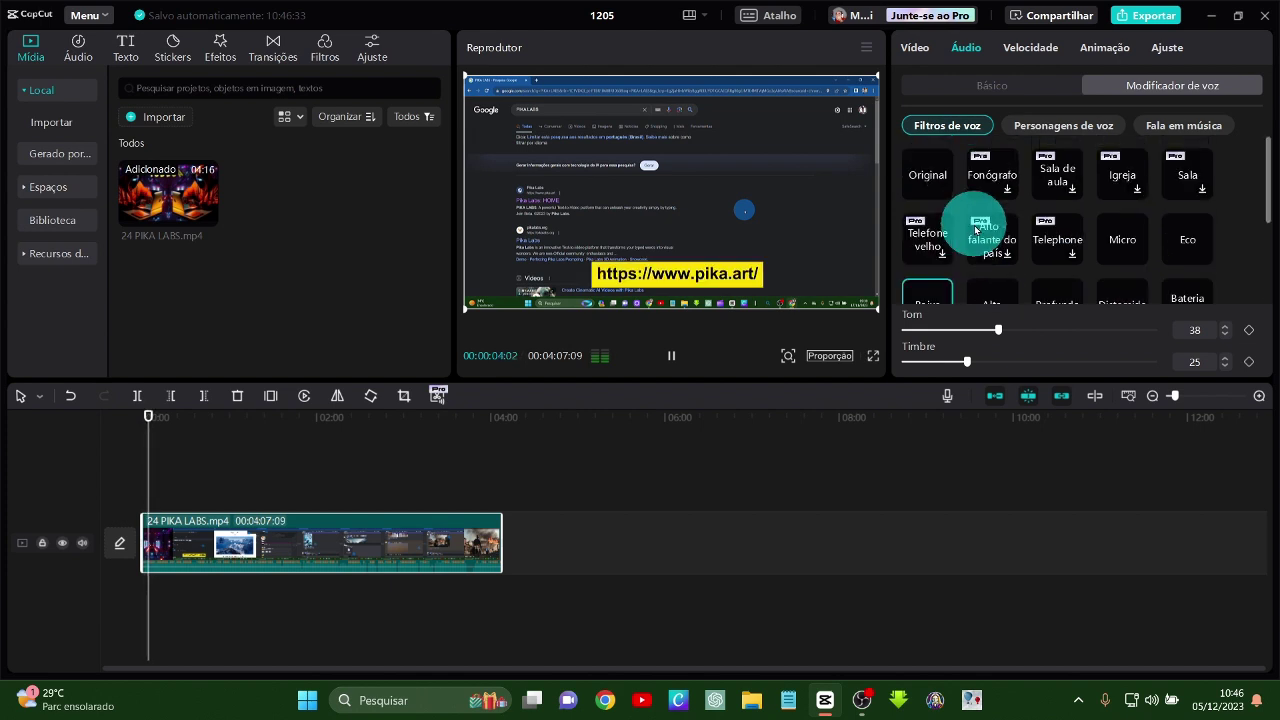
{"action": "left_click", "coordinate": [940, 177]}
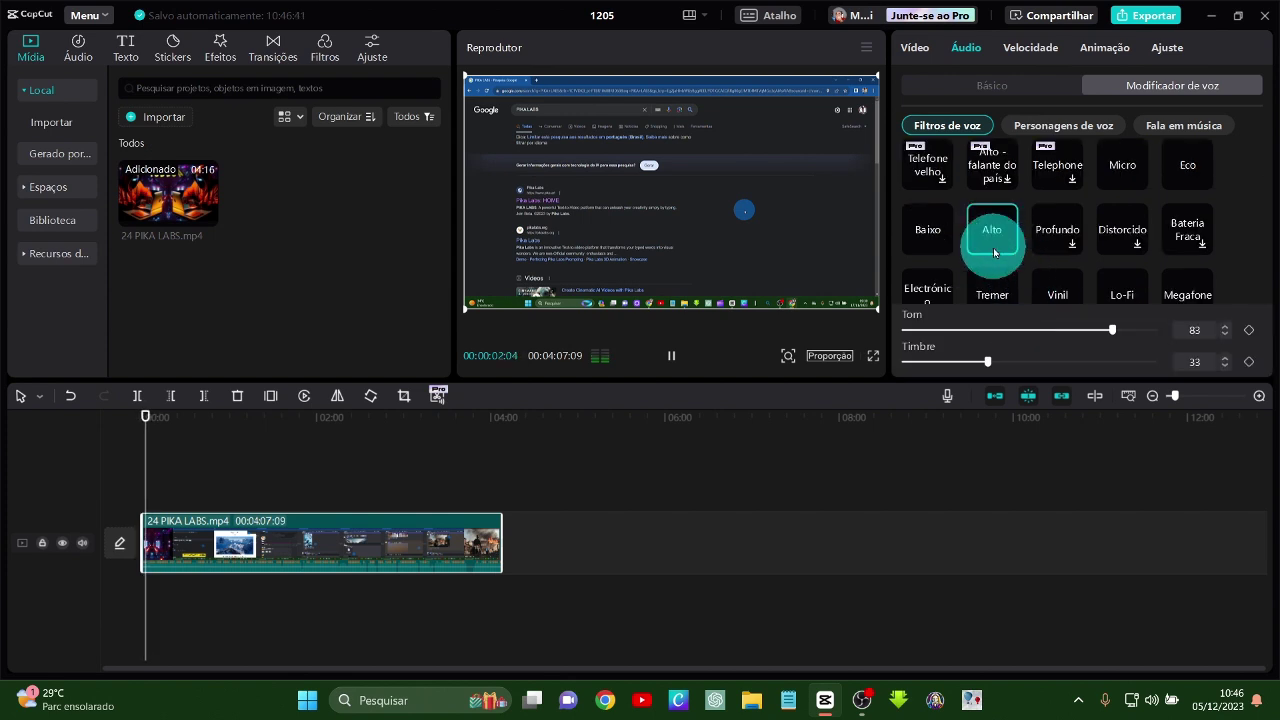
{"action": "scroll", "coordinate": [991, 285], "scroll_direction": "up", "scroll_amount": 2}
{"action": "left_click", "coordinate": [940, 185]}
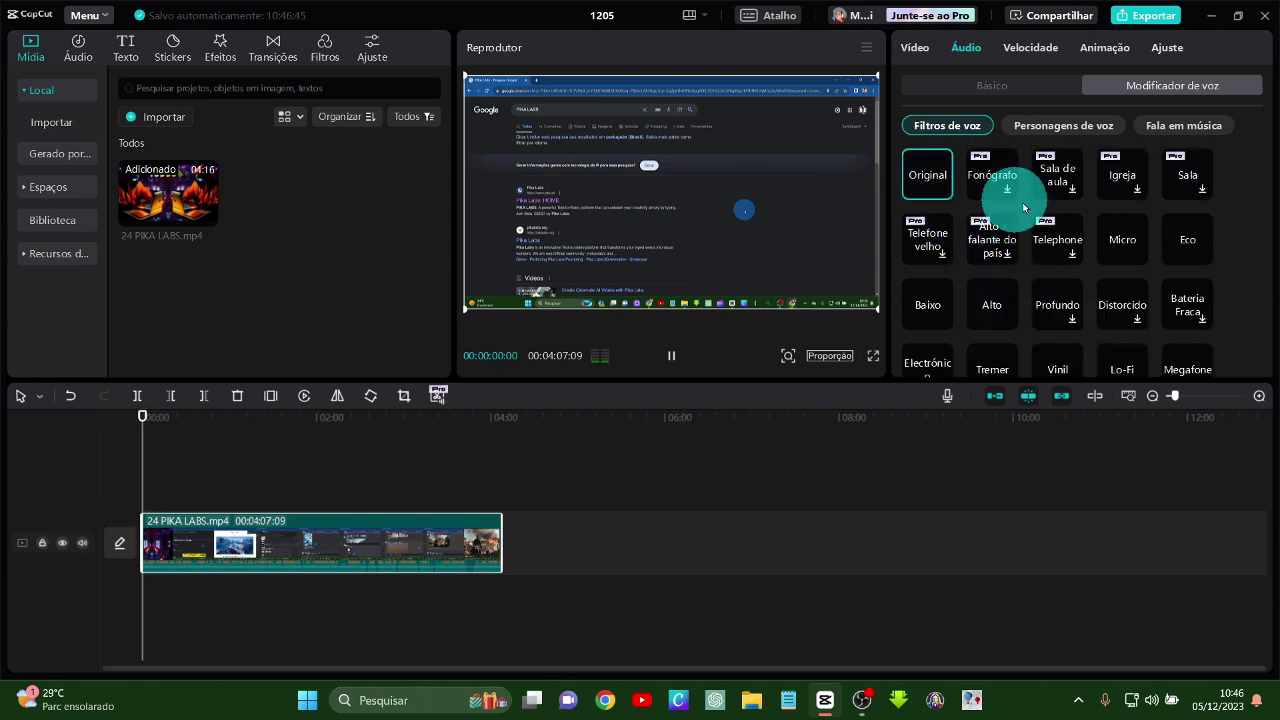
- Apply the Profundo voice filter and audition it with Tom at 31, followed by Tom at 80 and Timbre at 29
{"action": "left_click", "coordinate": [1063, 296]}
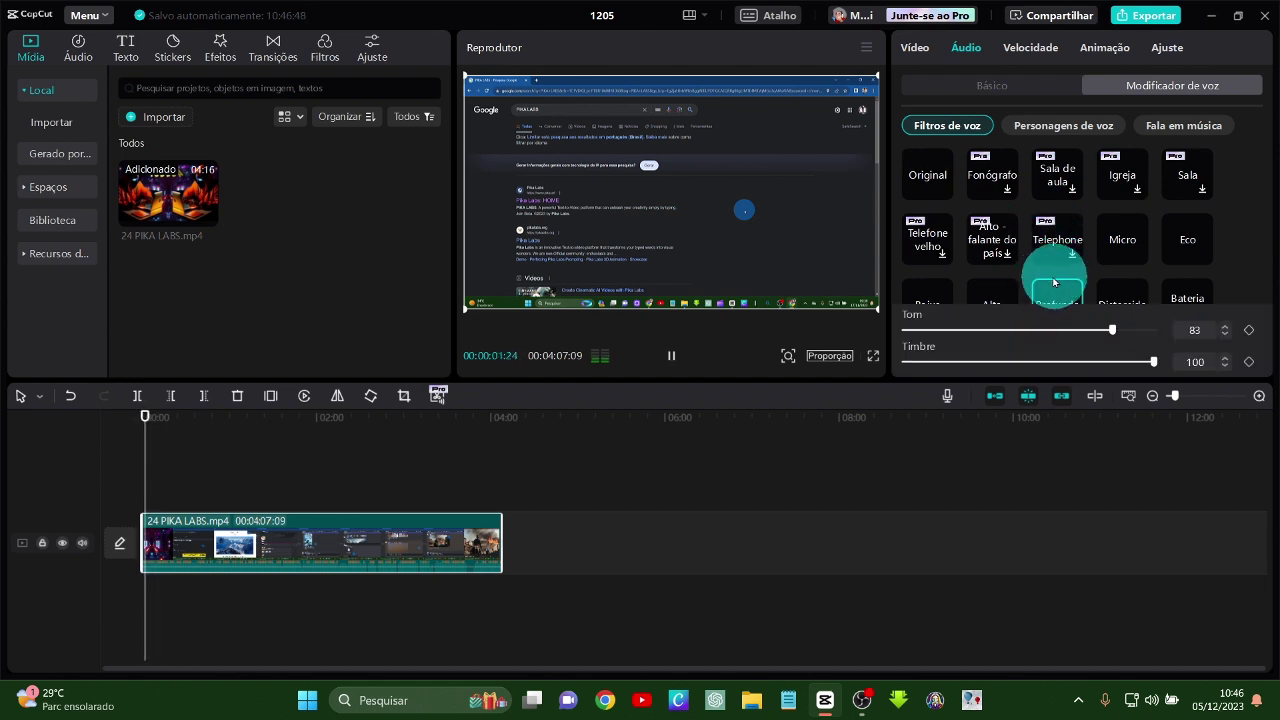
{"action": "left_click", "coordinate": [671, 358]}
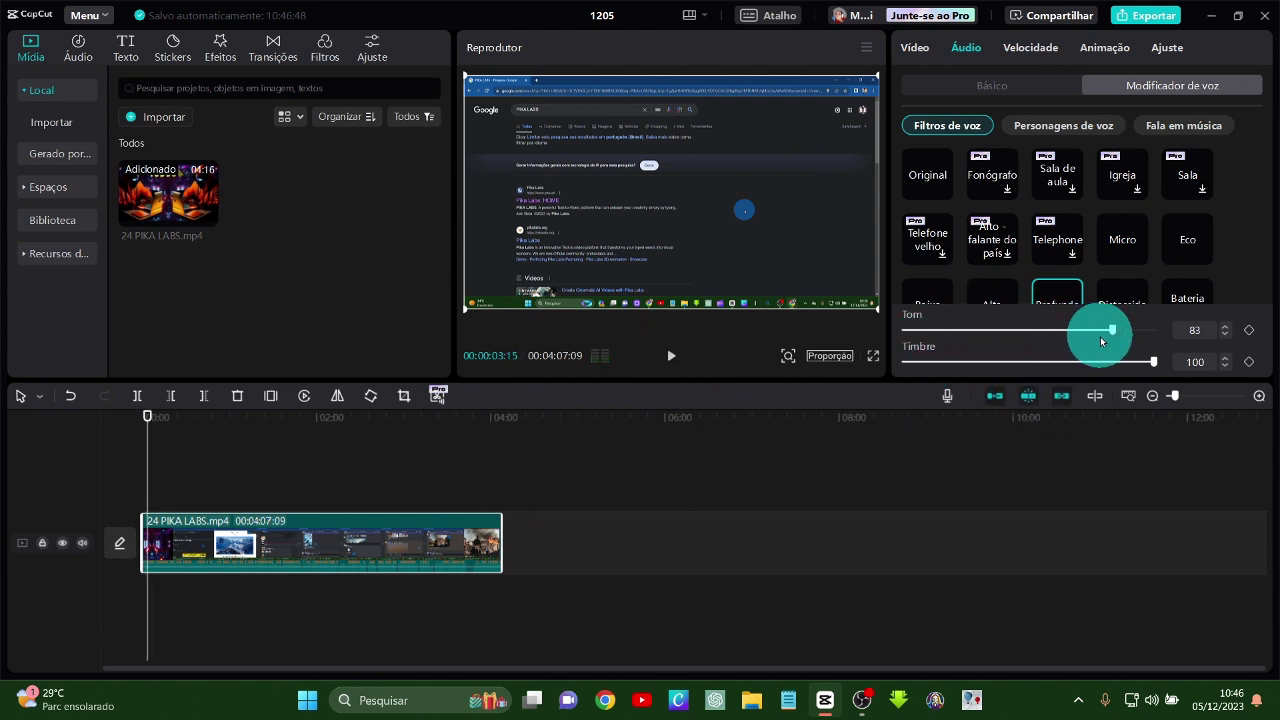
{"action": "left_click", "coordinate": [671, 360]}
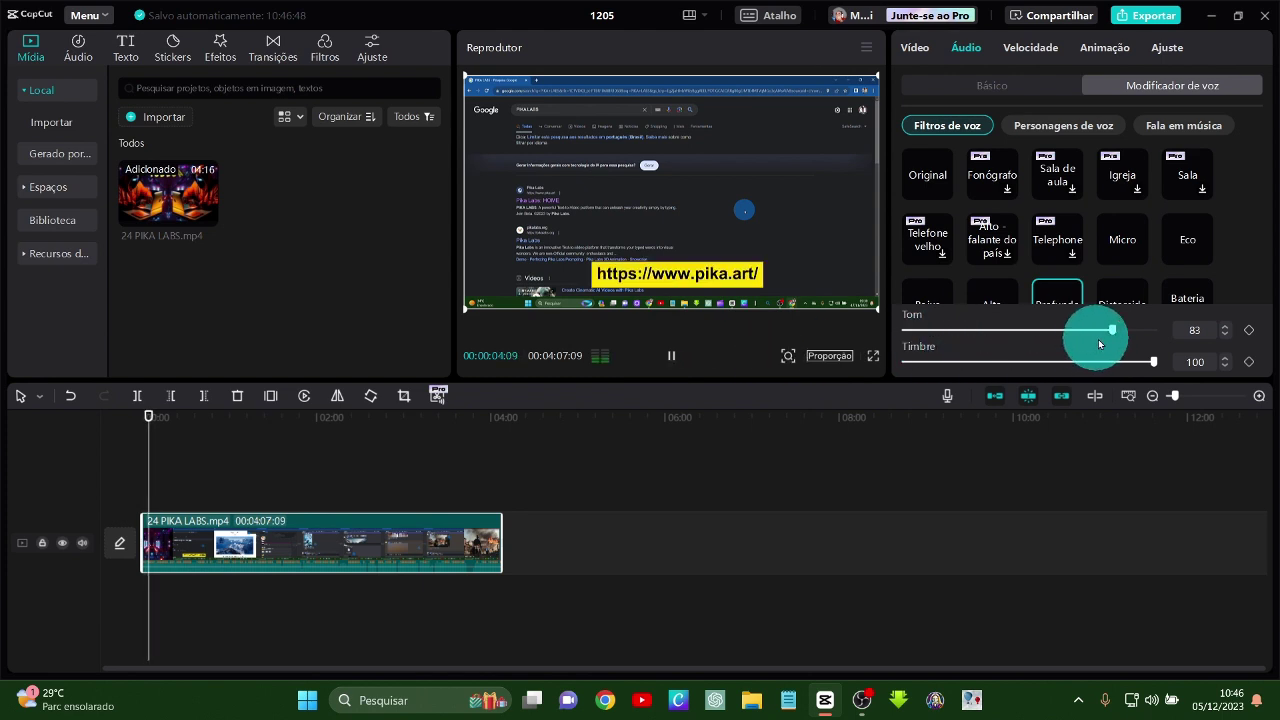
{"action": "left_click_drag", "start_coordinate": [1108, 329], "coordinate": [982, 327]}
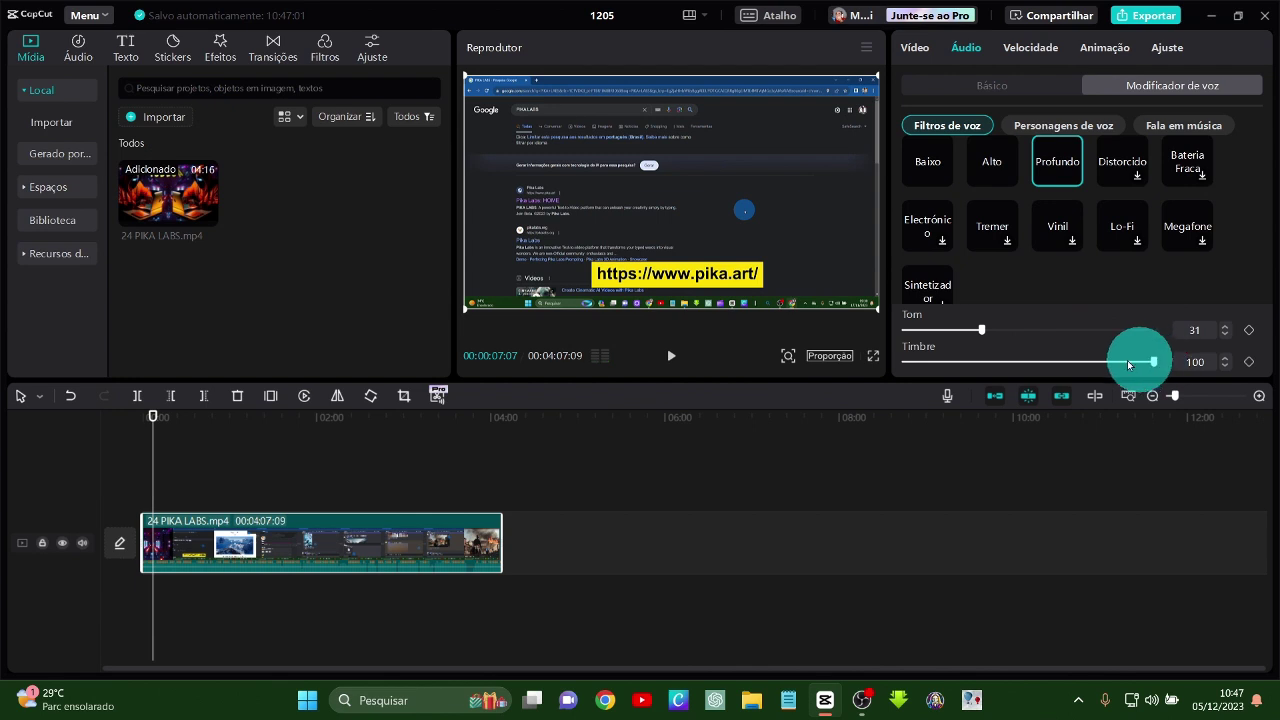
{"action": "left_click", "coordinate": [671, 355]}
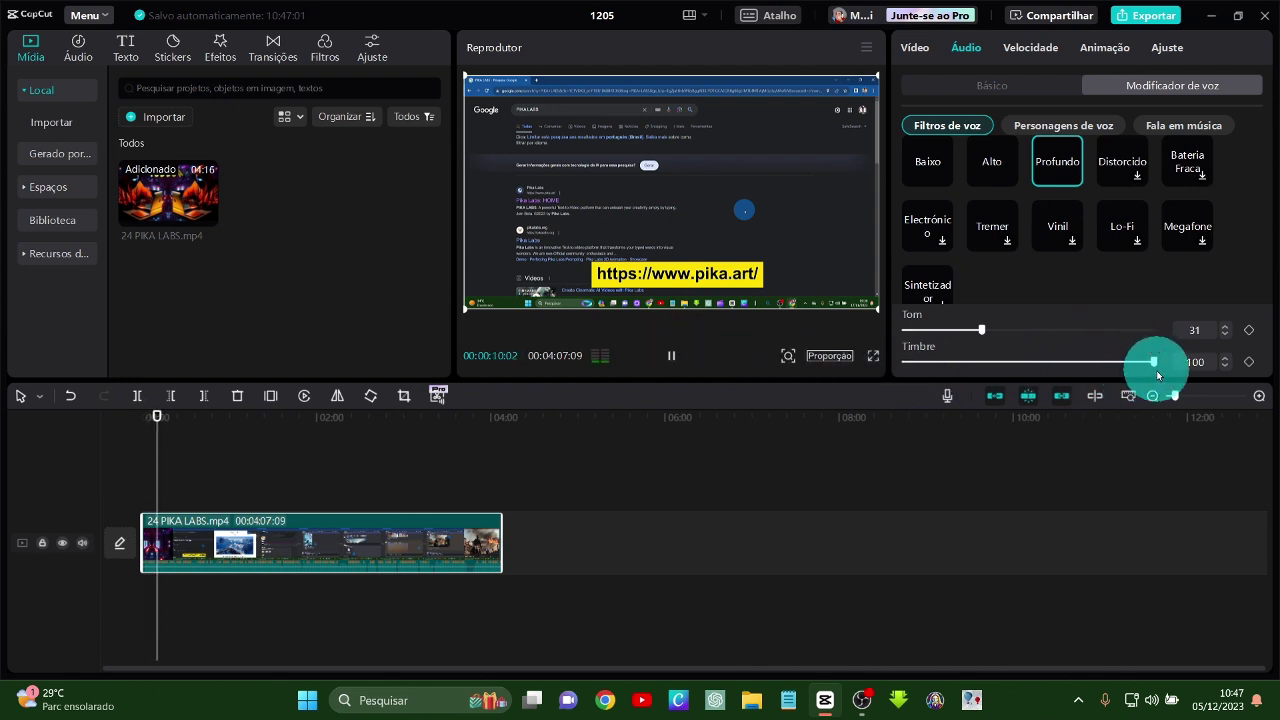
{"action": "left_click_drag", "start_coordinate": [1157, 369], "coordinate": [1104, 330]}
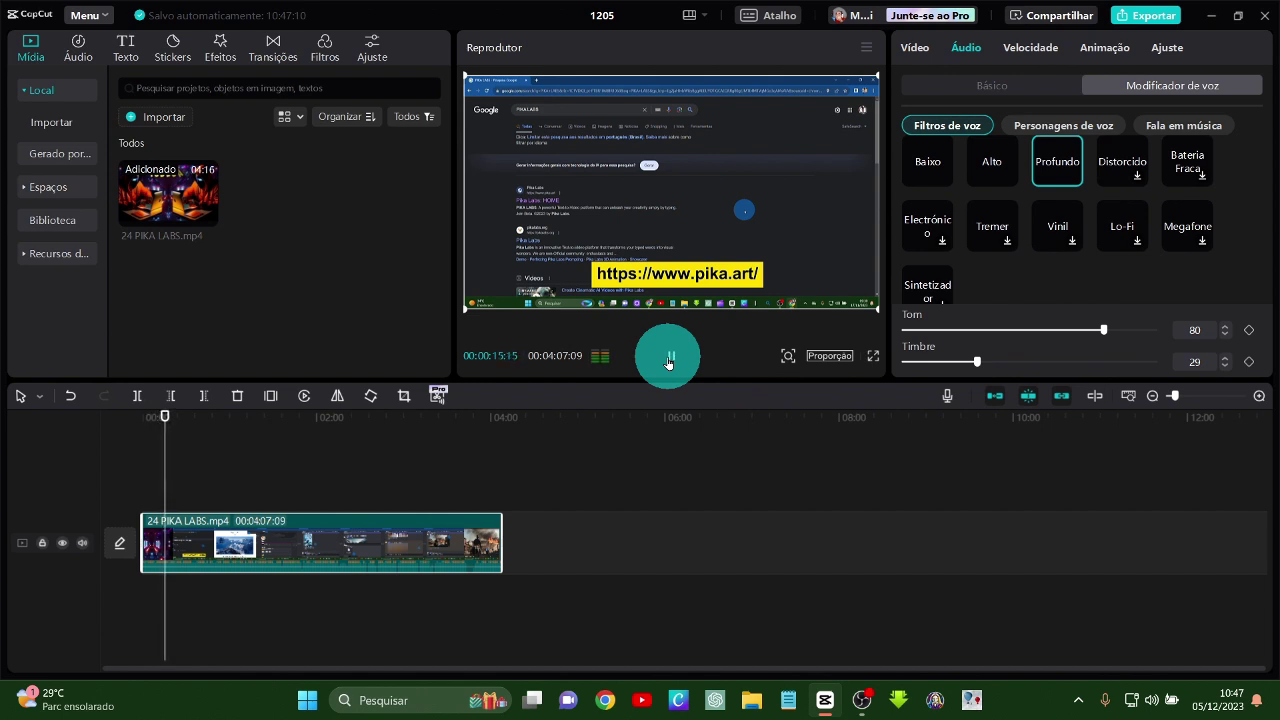
{"action": "left_click", "coordinate": [668, 358]}
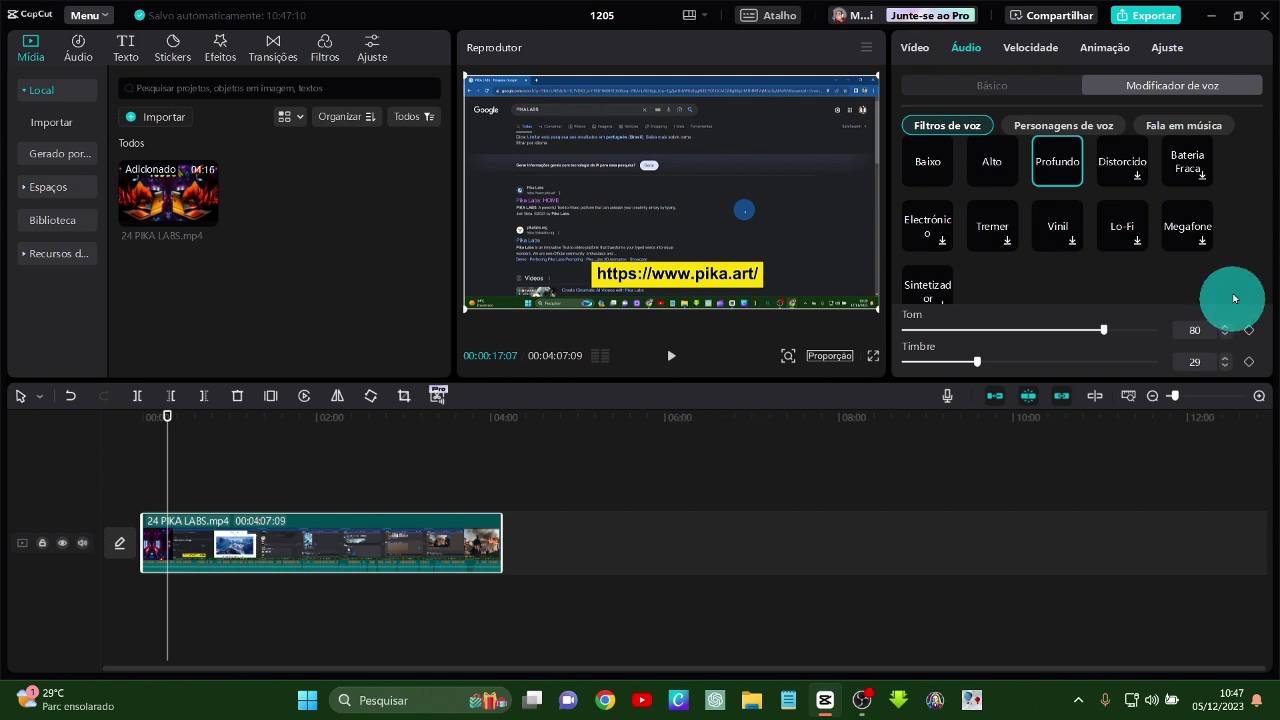
- Try the Distorcido voice filter twice, switching the clip's voice back to Original each time to compare
{"action": "left_click", "coordinate": [1137, 179]}
{"action": "scroll", "coordinate": [1139, 181], "scroll_direction": "up", "scroll_amount": 3}
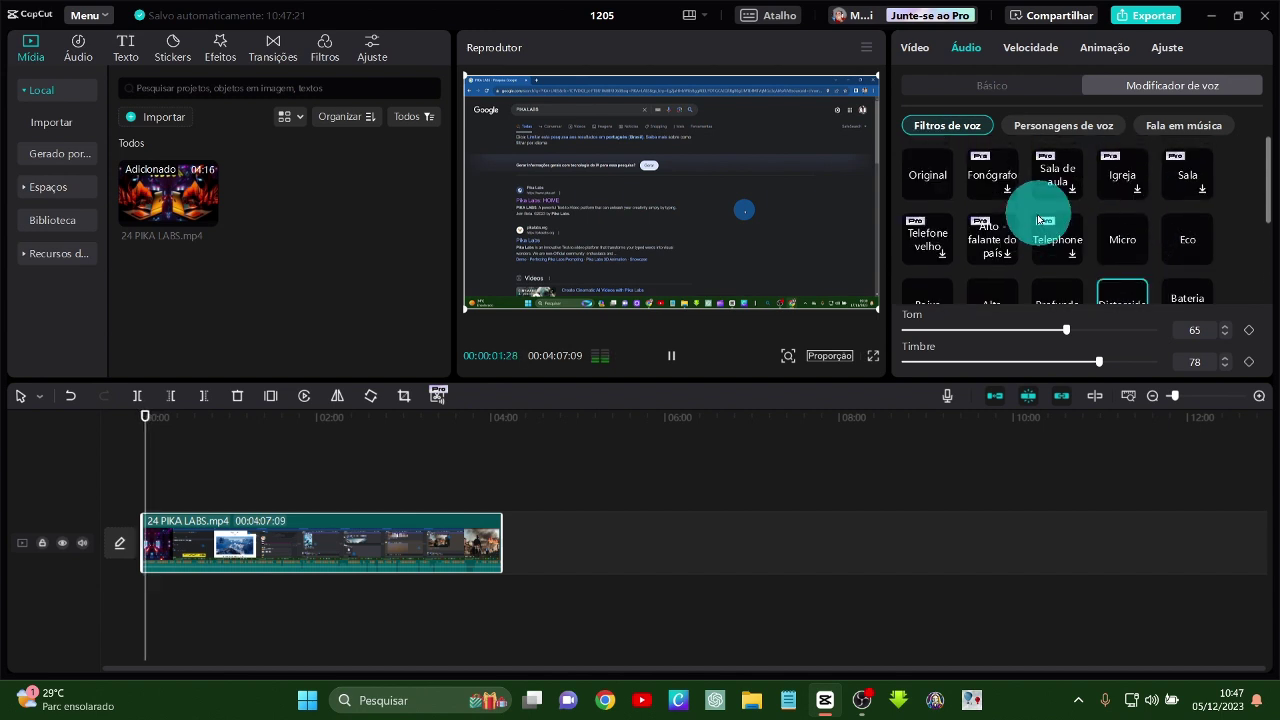
{"action": "left_click", "coordinate": [925, 174]}
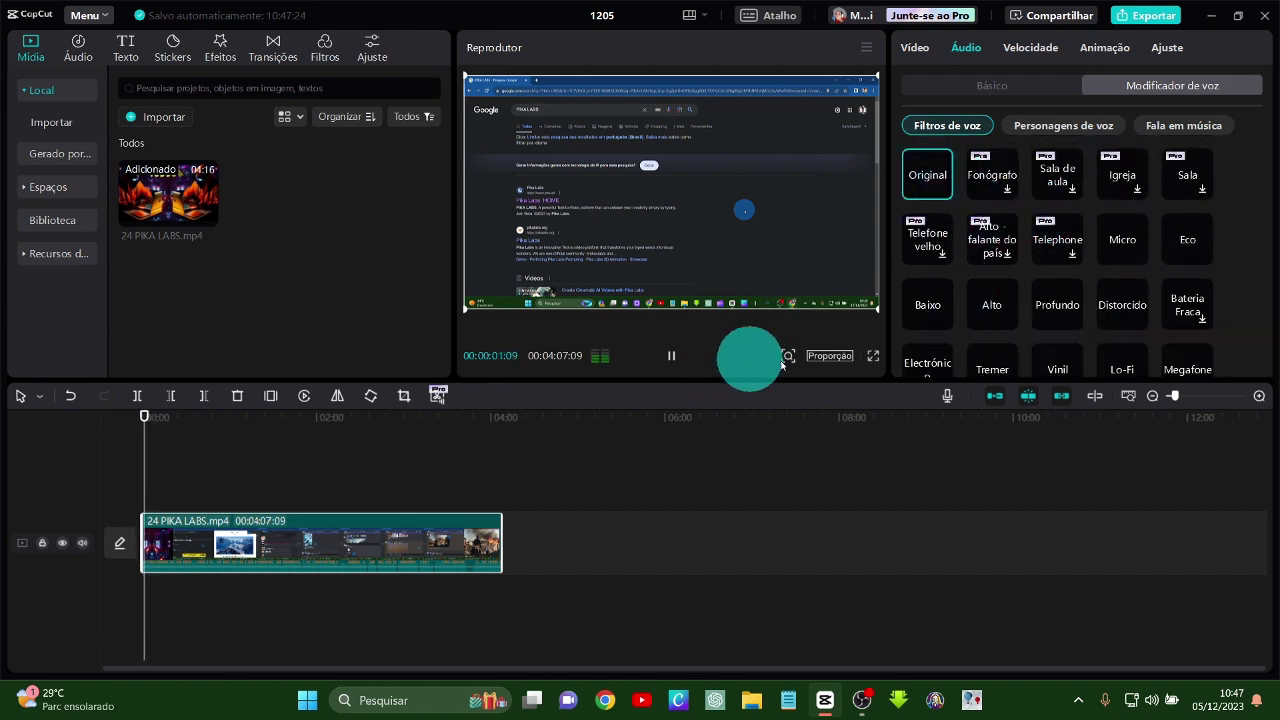
{"action": "left_click", "coordinate": [1116, 323]}
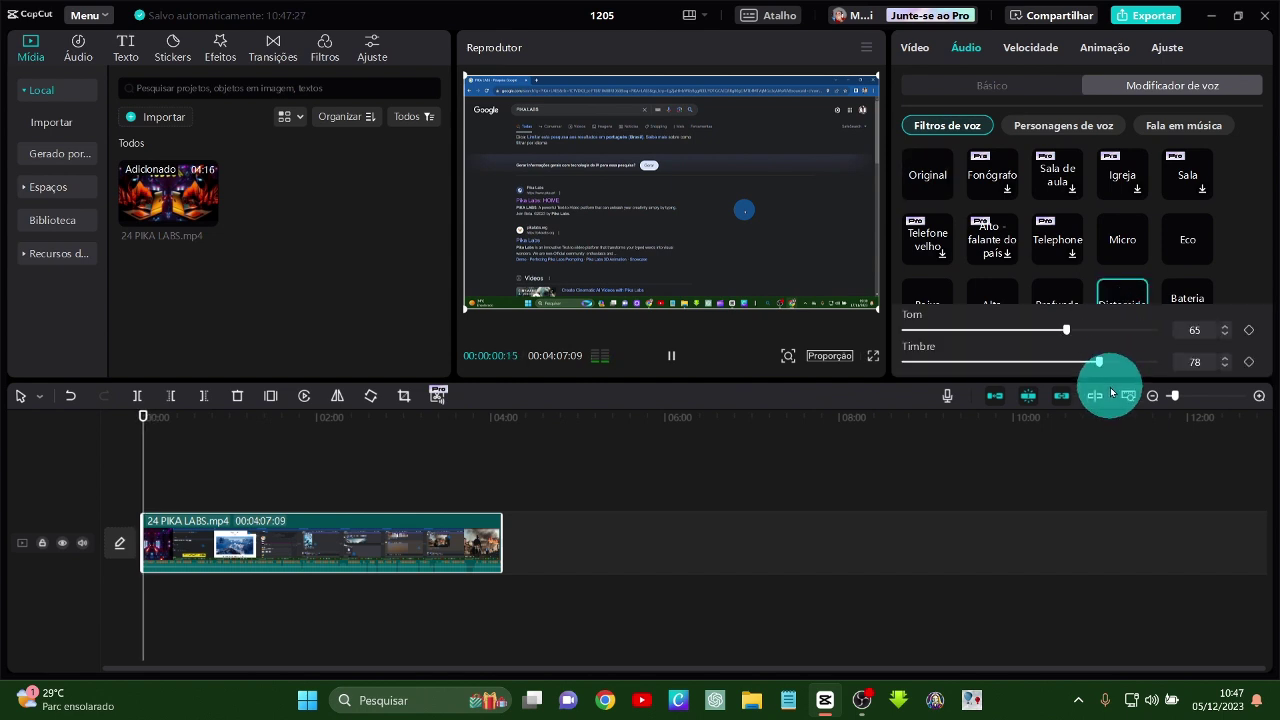
{"action": "scroll", "coordinate": [1204, 225], "scroll_direction": "down", "scroll_amount": 1}
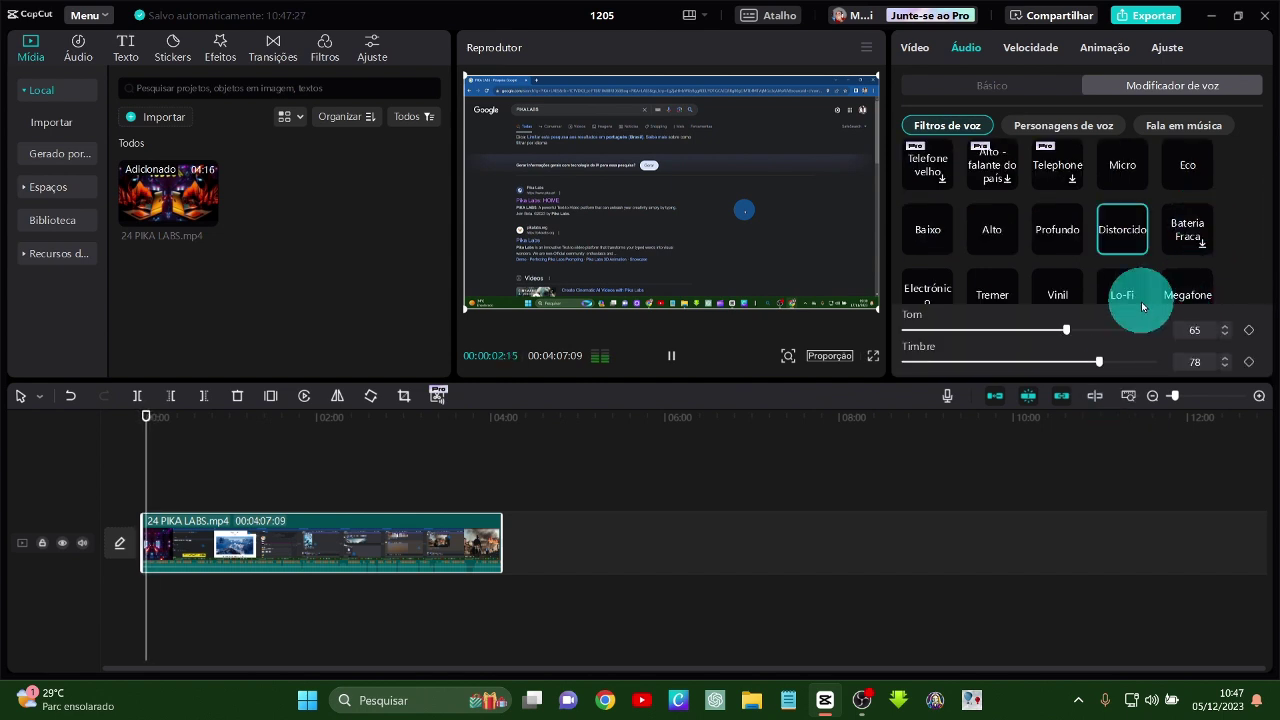
{"action": "scroll", "coordinate": [1131, 304], "scroll_direction": "up", "scroll_amount": 1}
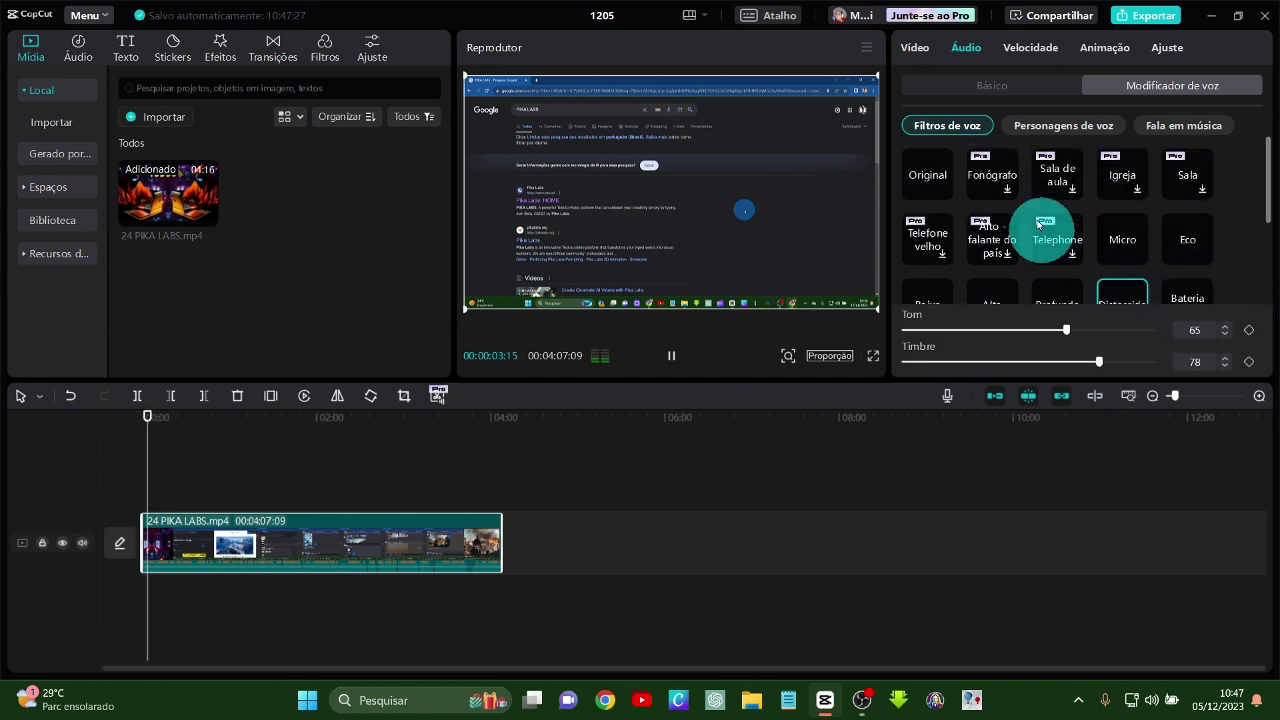
{"action": "left_click", "coordinate": [924, 177]}
- Try the Bateria Fraca voice filter on the clip and set the voice back to Original
{"action": "scroll", "coordinate": [1168, 176], "scroll_direction": "down", "scroll_amount": 1}
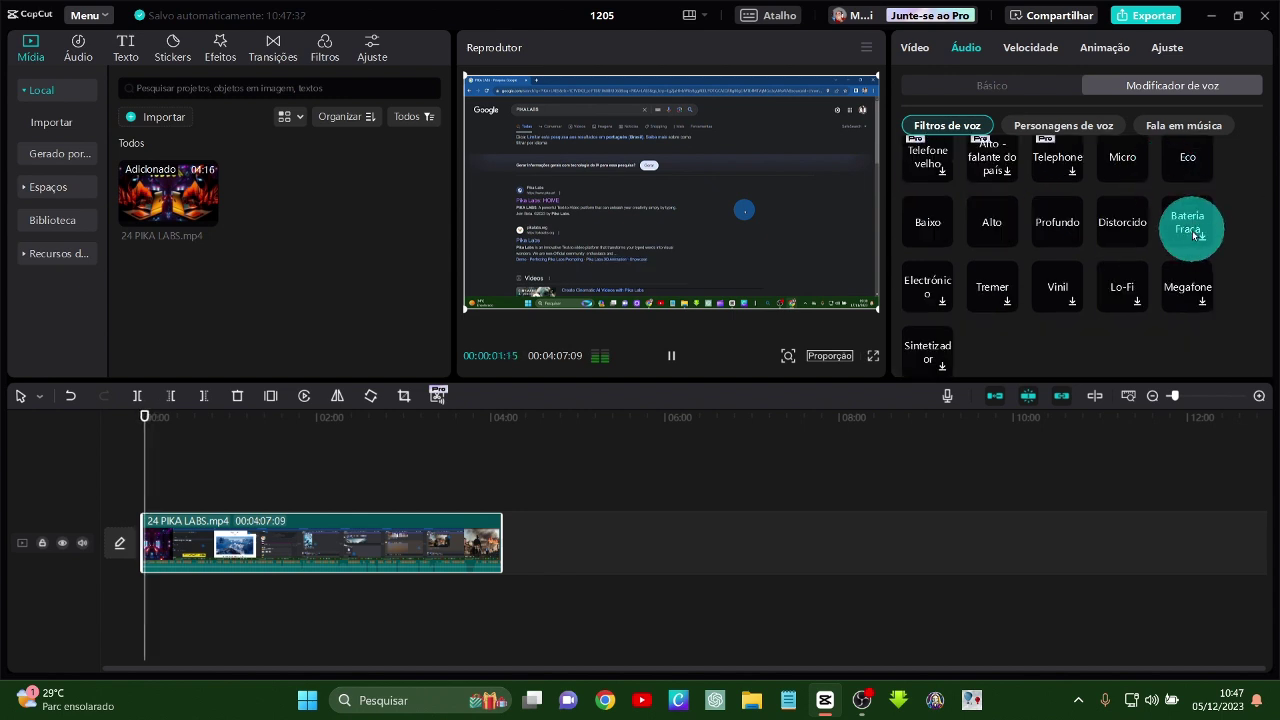
{"action": "left_click", "coordinate": [1197, 235]}
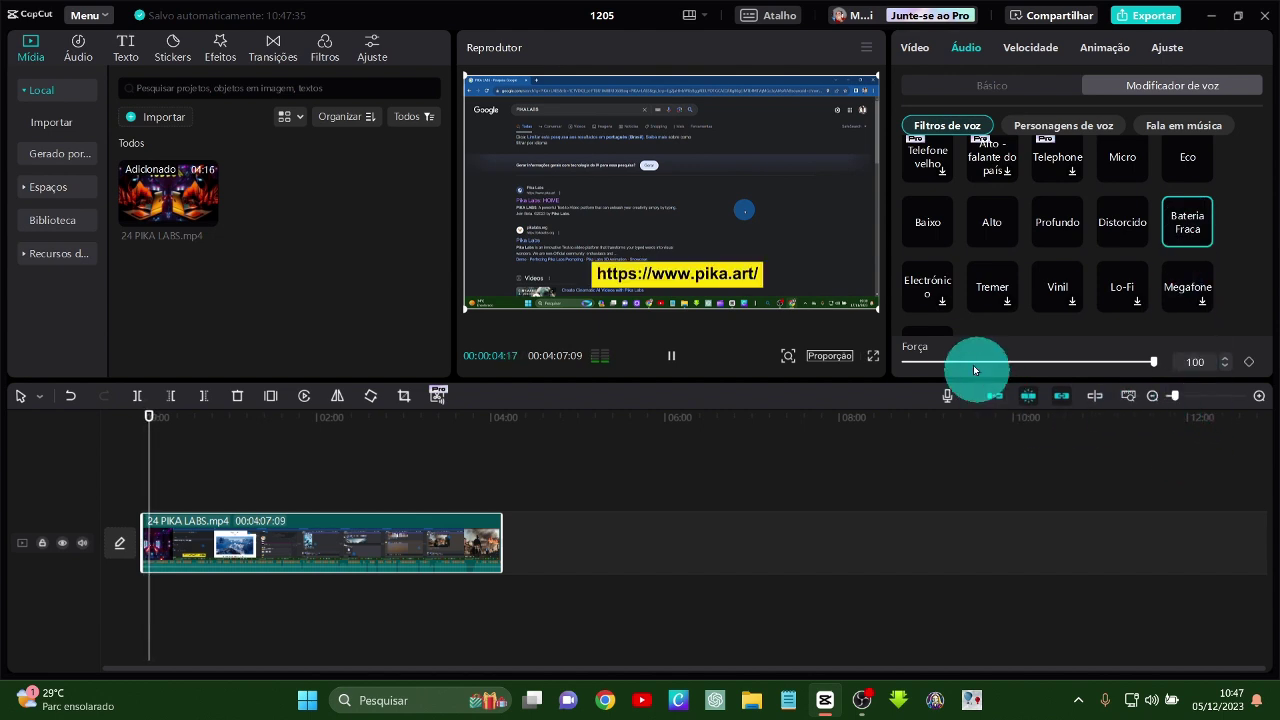
{"action": "scroll", "coordinate": [952, 284], "scroll_direction": "up", "scroll_amount": 2}
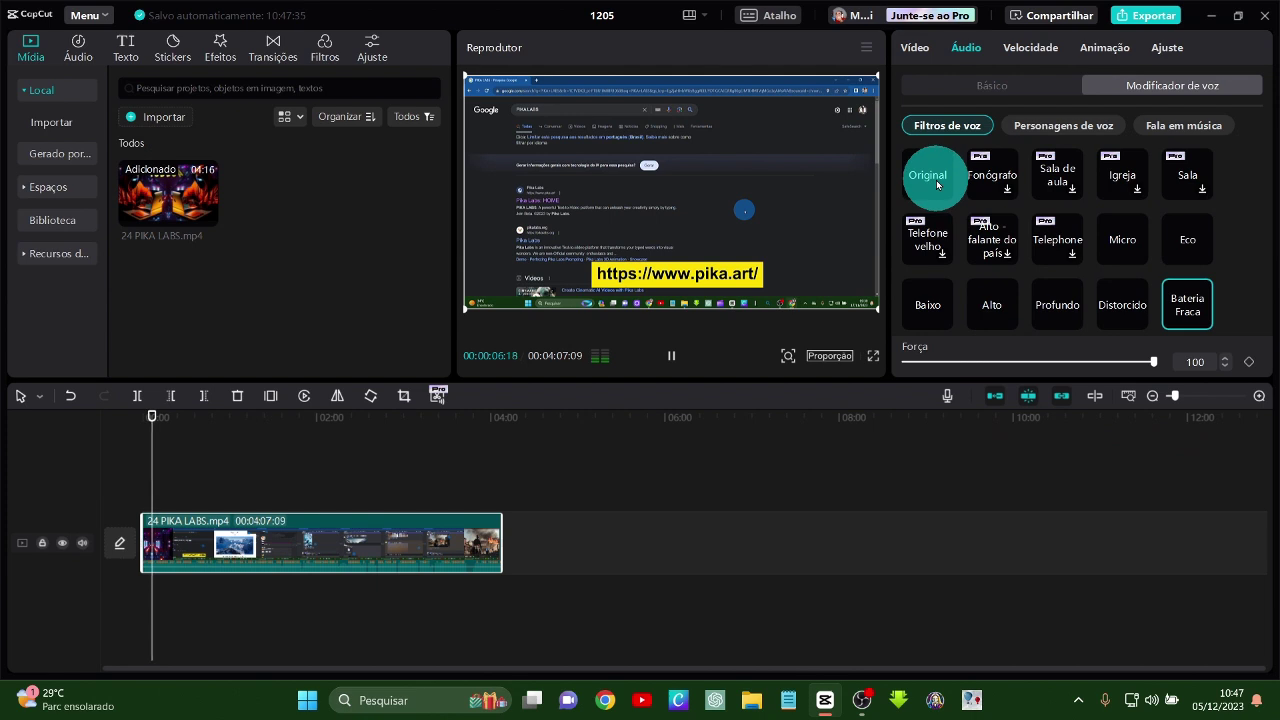
- Try the Electrónico voice filter on the clip and set the voice back to Original
{"action": "scroll", "coordinate": [948, 280], "scroll_direction": "down", "scroll_amount": 2}
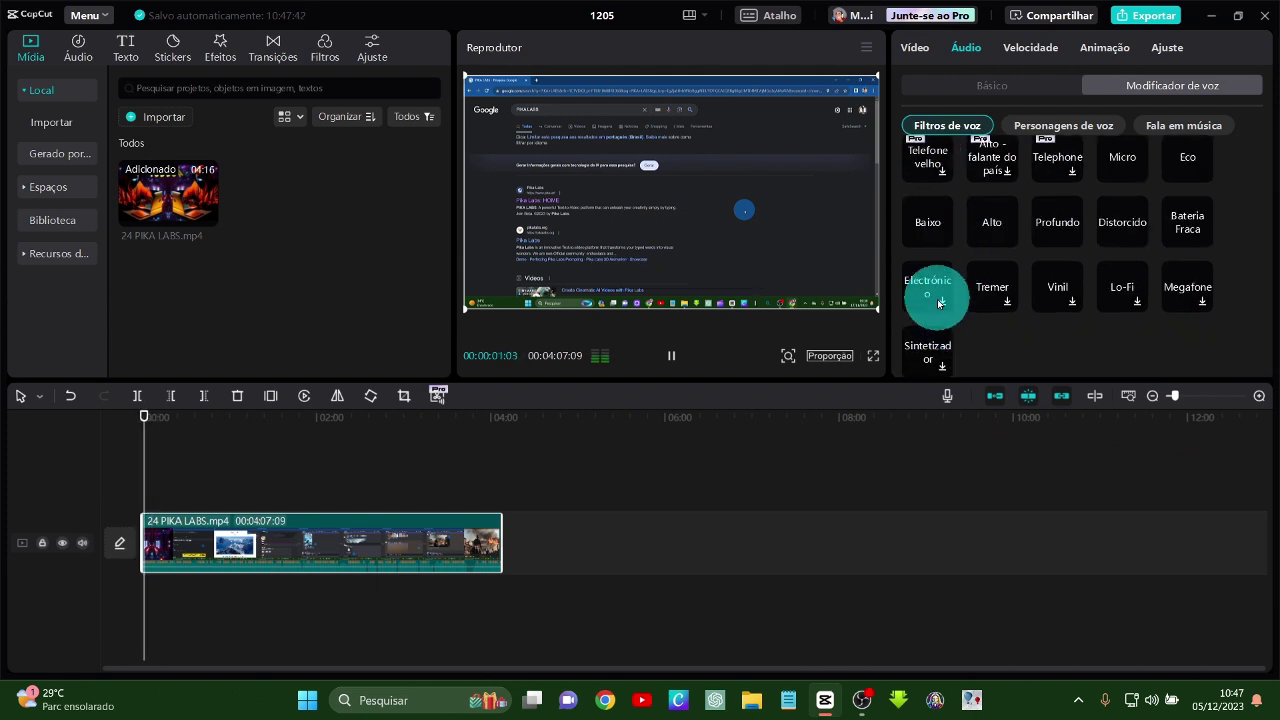
{"action": "left_click", "coordinate": [938, 303]}
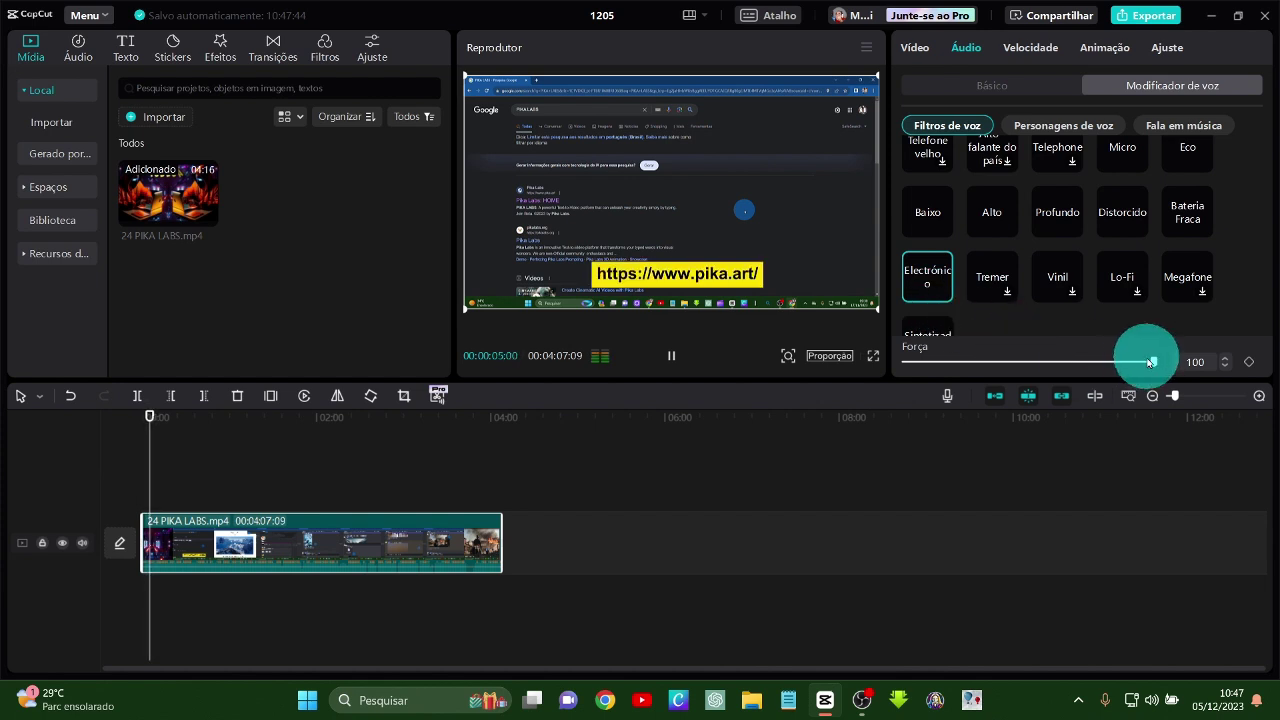
{"action": "scroll", "coordinate": [1000, 250], "scroll_direction": "up", "scroll_amount": 2}
{"action": "left_click", "coordinate": [938, 175]}
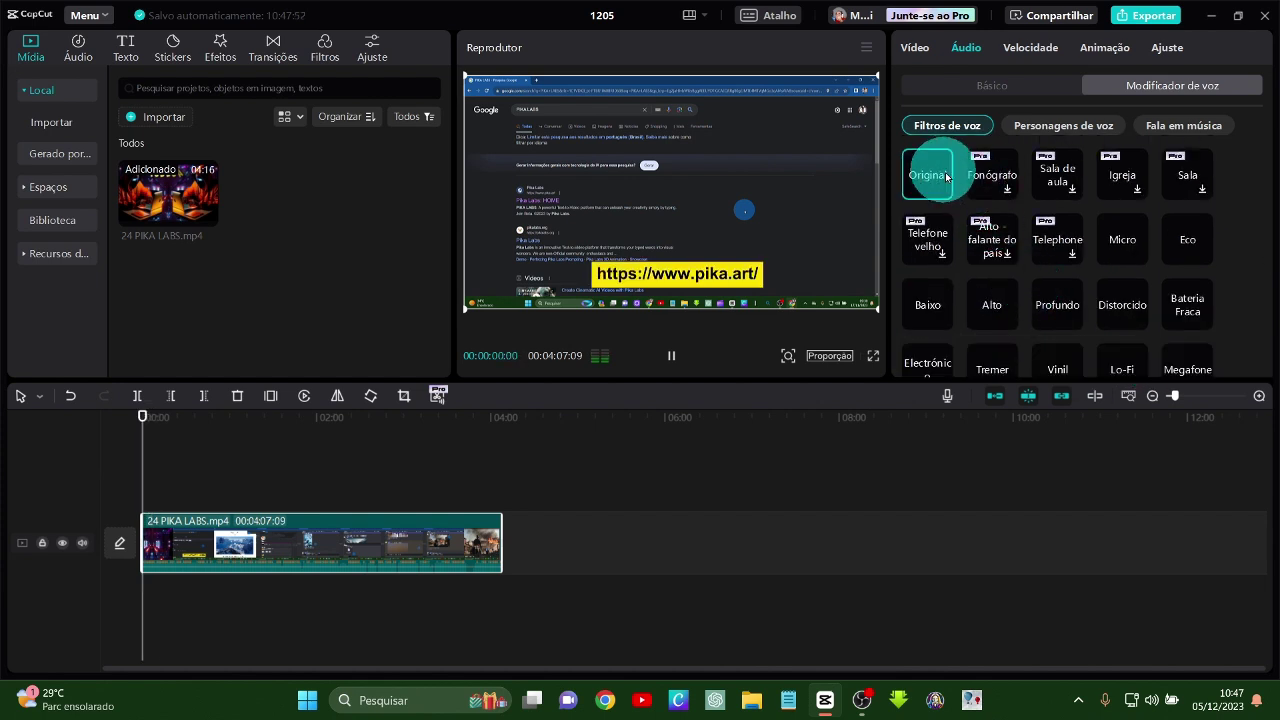
- Try the Tremer voice filter on the clip and set the voice back to Original
{"action": "scroll", "coordinate": [1066, 260], "scroll_direction": "down", "scroll_amount": 2}
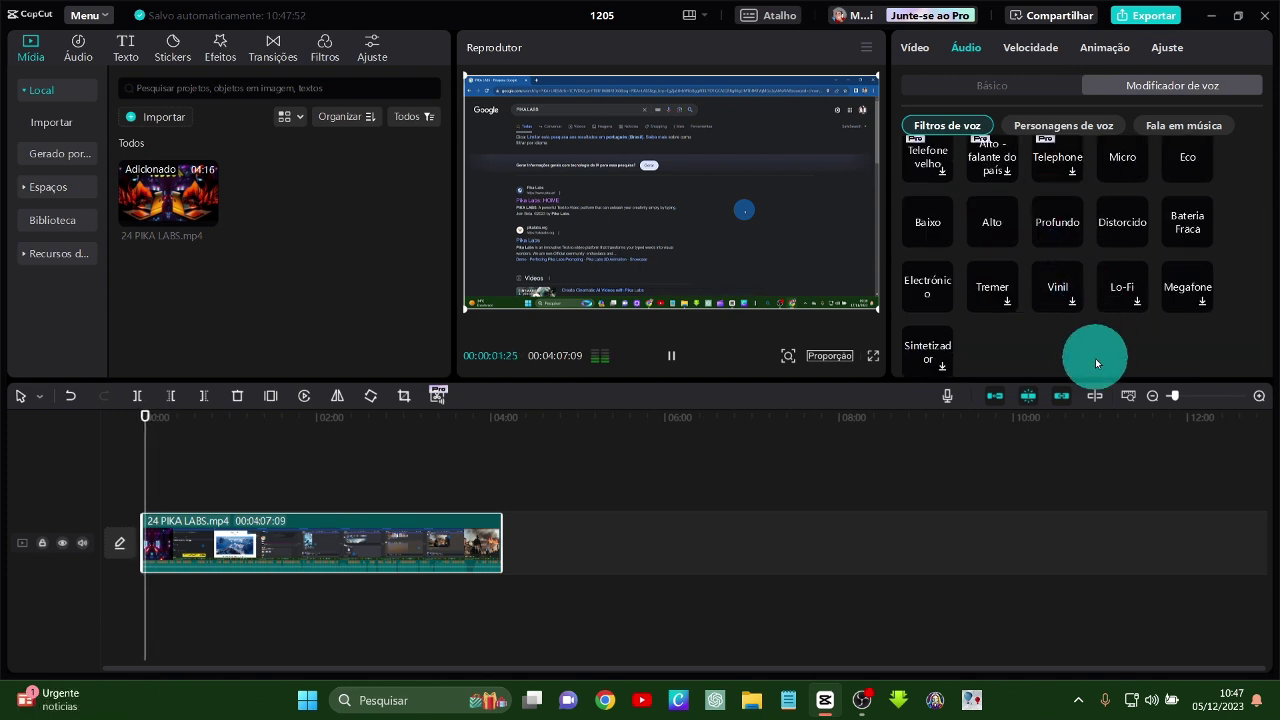
{"action": "left_click", "coordinate": [992, 290]}
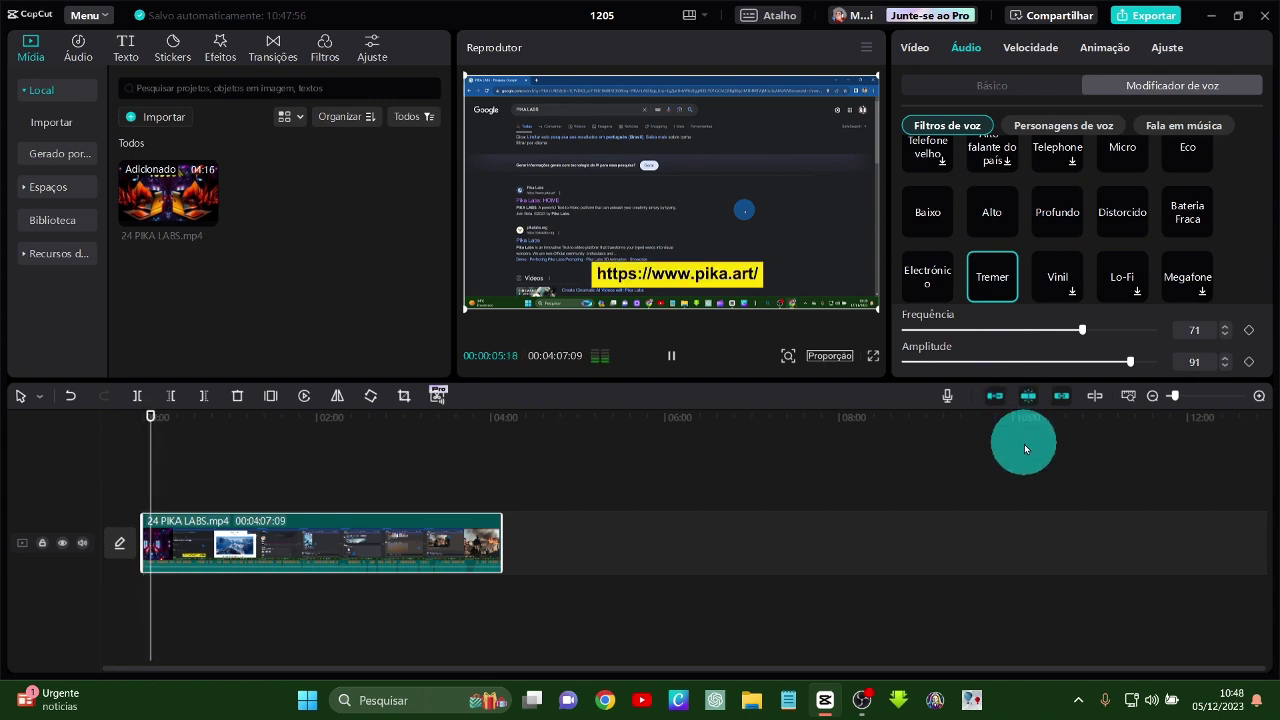
{"action": "scroll", "coordinate": [991, 160], "scroll_direction": "up", "scroll_amount": 2}
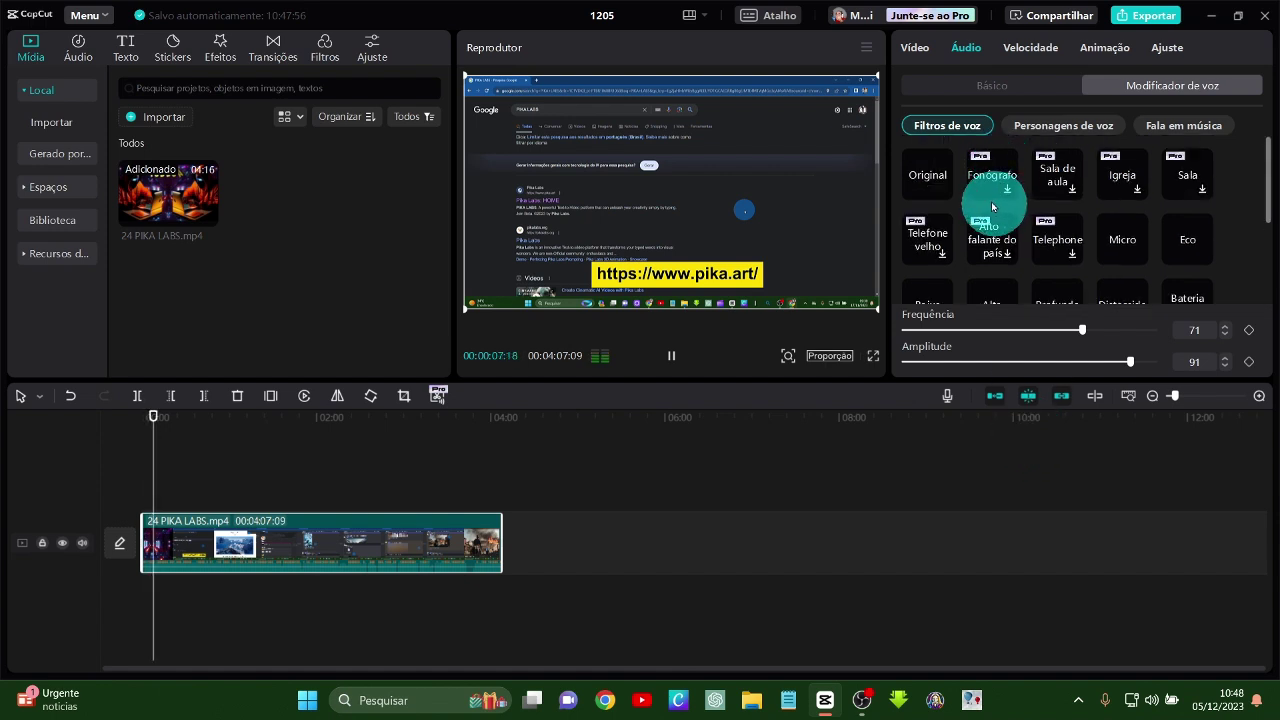
{"action": "left_click", "coordinate": [940, 177]}
- Try the Vinil voice filter with its Barulho raised to 100 and set the voice back to Original
{"action": "scroll", "coordinate": [1131, 220], "scroll_direction": "down", "scroll_amount": 2}
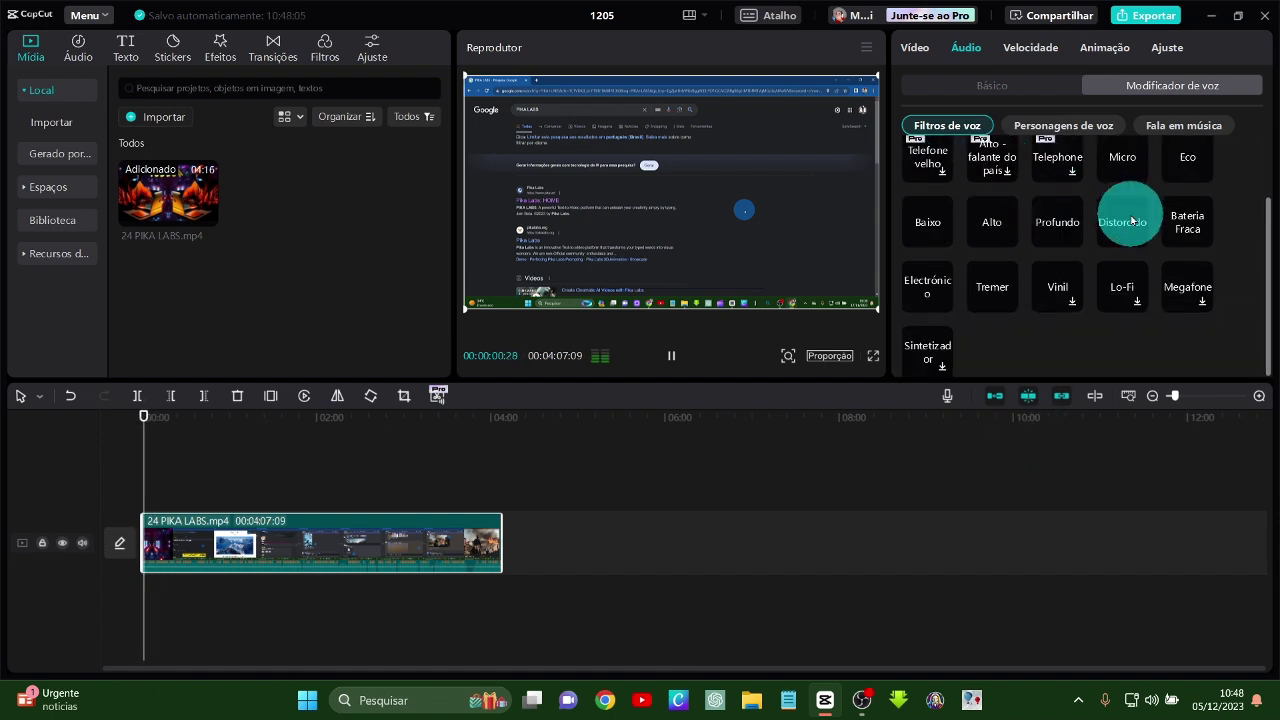
{"action": "left_click", "coordinate": [1053, 285]}
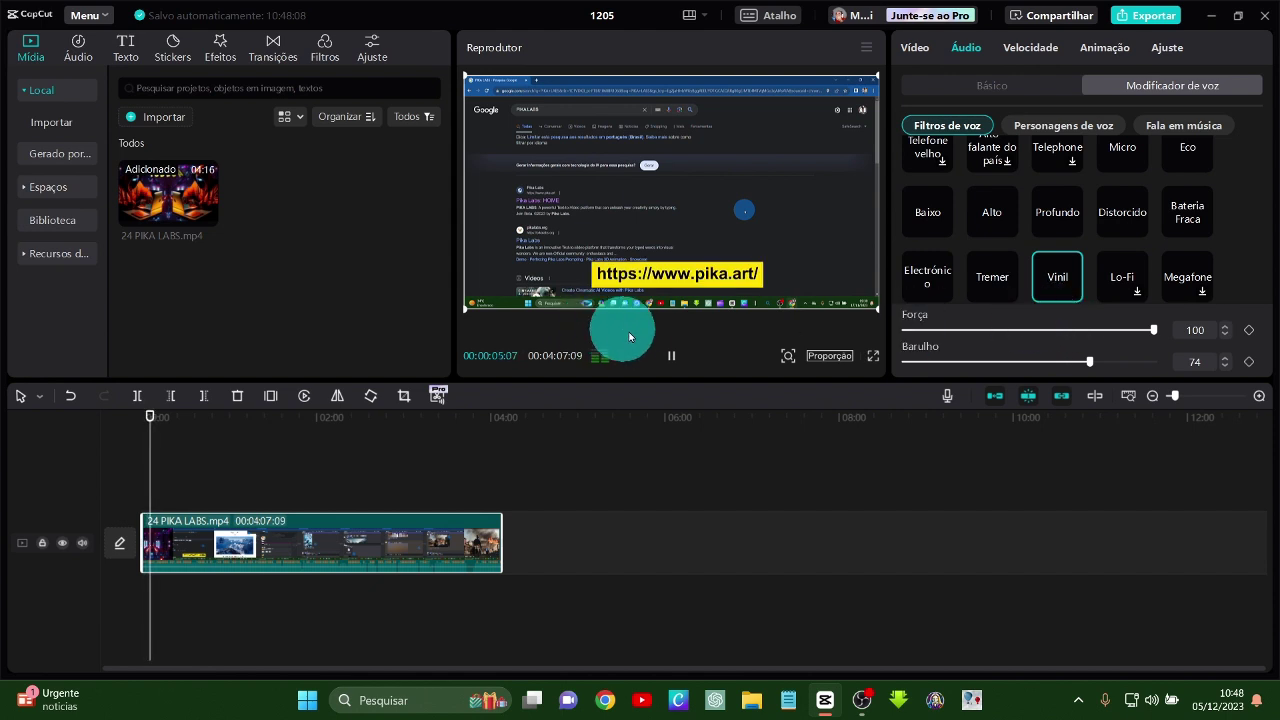
{"action": "left_click", "coordinate": [673, 366]}
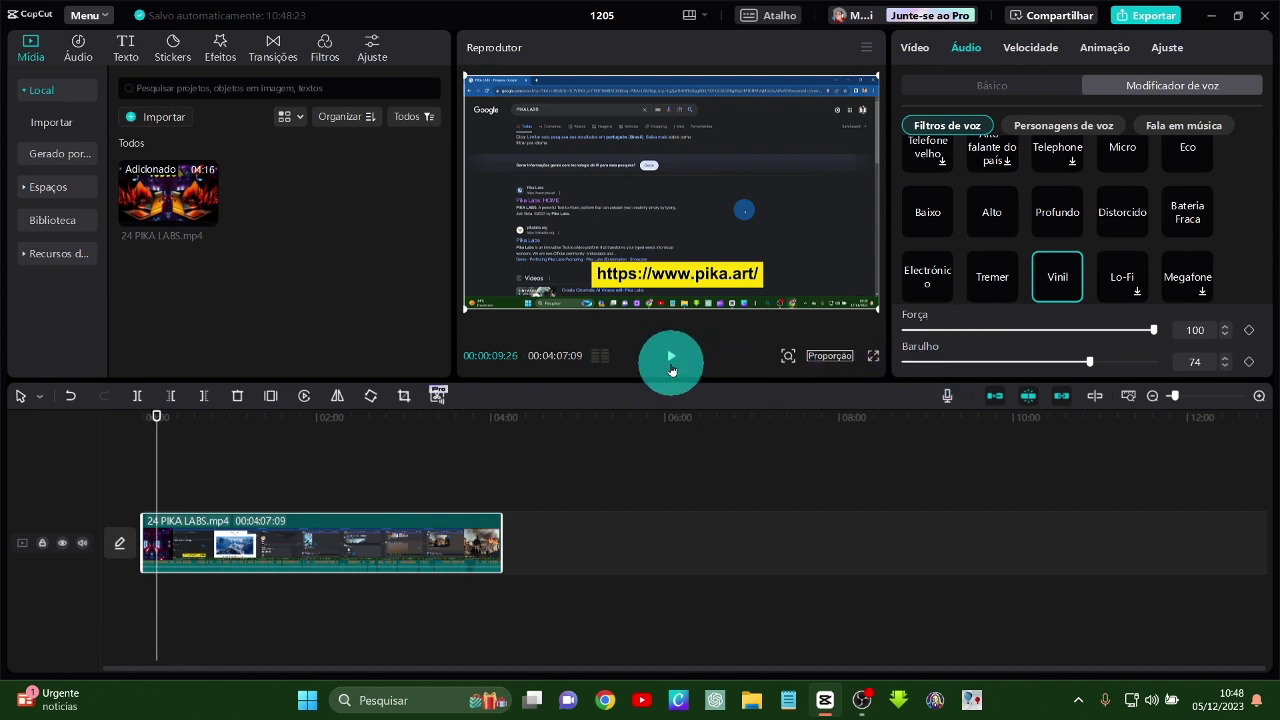
{"action": "left_click", "coordinate": [671, 360]}
{"action": "left_click_drag", "start_coordinate": [1089, 362], "coordinate": [1157, 360]}
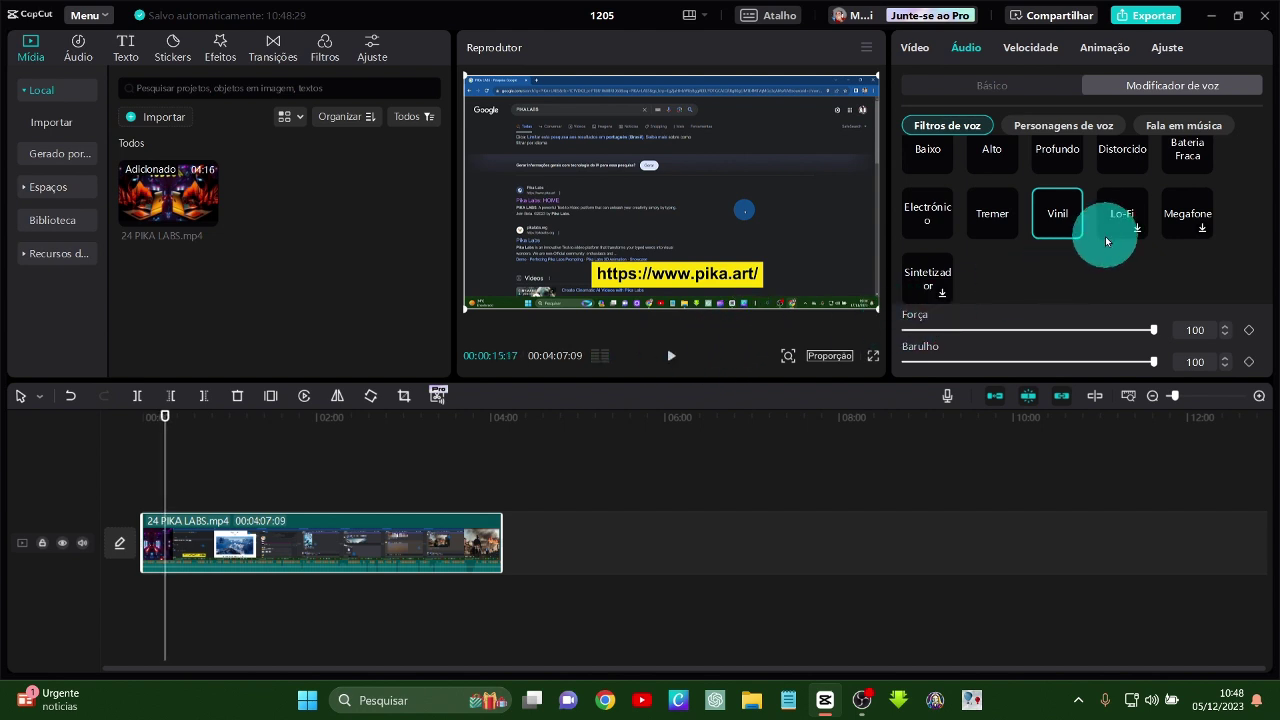
{"action": "scroll", "coordinate": [980, 272], "scroll_direction": "up", "scroll_amount": 3}
{"action": "left_click", "coordinate": [922, 177]}
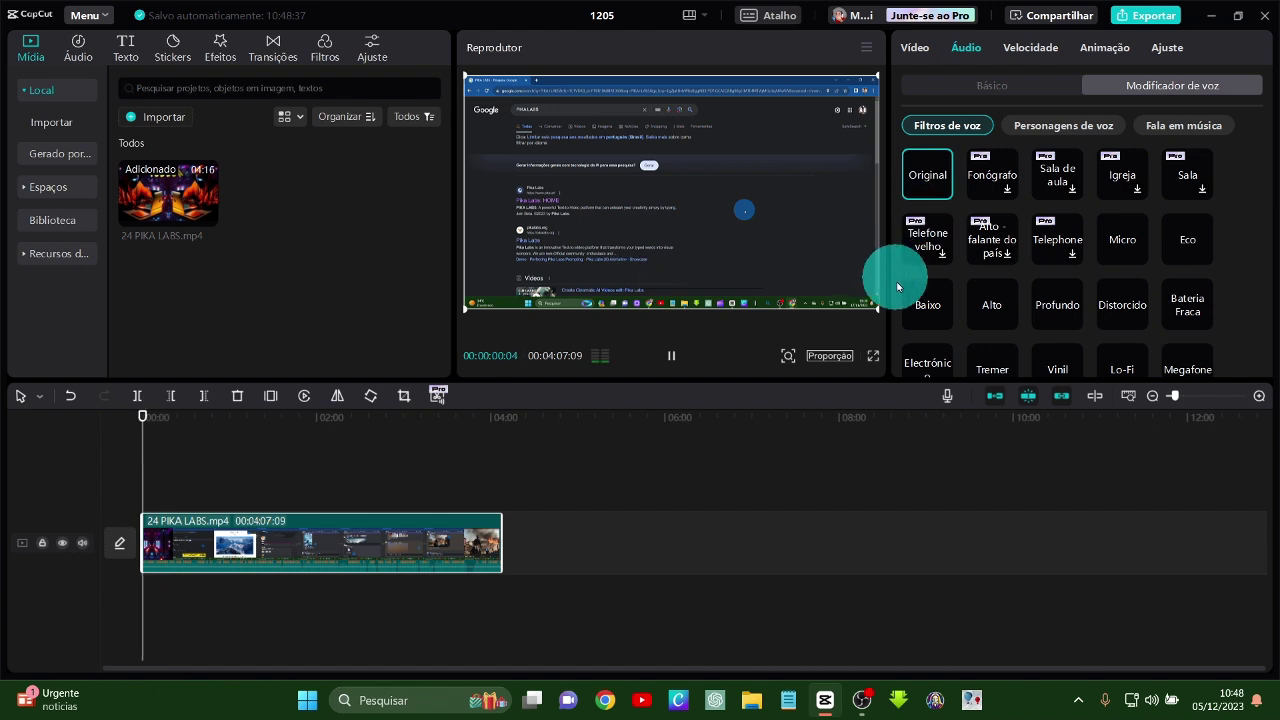
- Try the Lo-Fi voice filter on the clip and set the voice back to Original
{"action": "scroll", "coordinate": [960, 290], "scroll_direction": "down", "scroll_amount": 1}
{"action": "left_click", "coordinate": [1123, 298]}
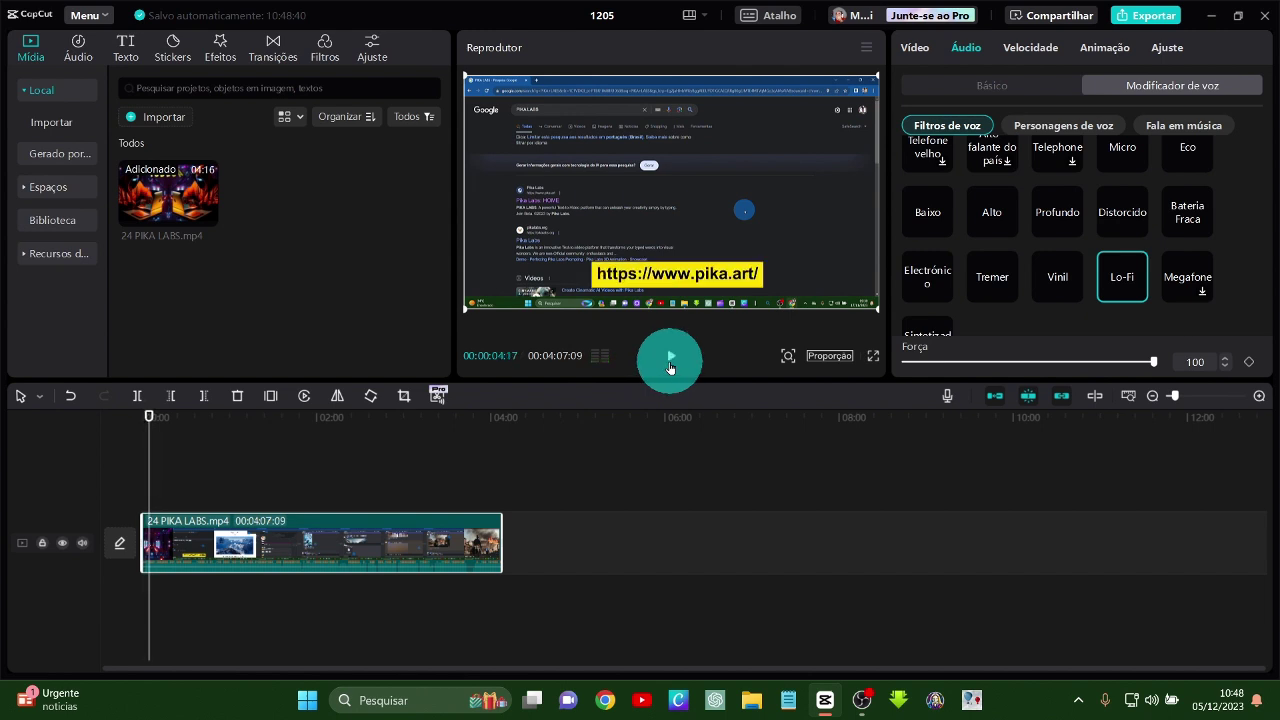
{"action": "scroll", "coordinate": [1050, 218], "scroll_direction": "up", "scroll_amount": 2}
{"action": "left_click", "coordinate": [928, 174]}
- Apply the Megafone voice filter to the clip and pause its playback
{"action": "scroll", "coordinate": [1100, 300], "scroll_direction": "down", "scroll_amount": 2}
{"action": "left_click", "coordinate": [1183, 290]}
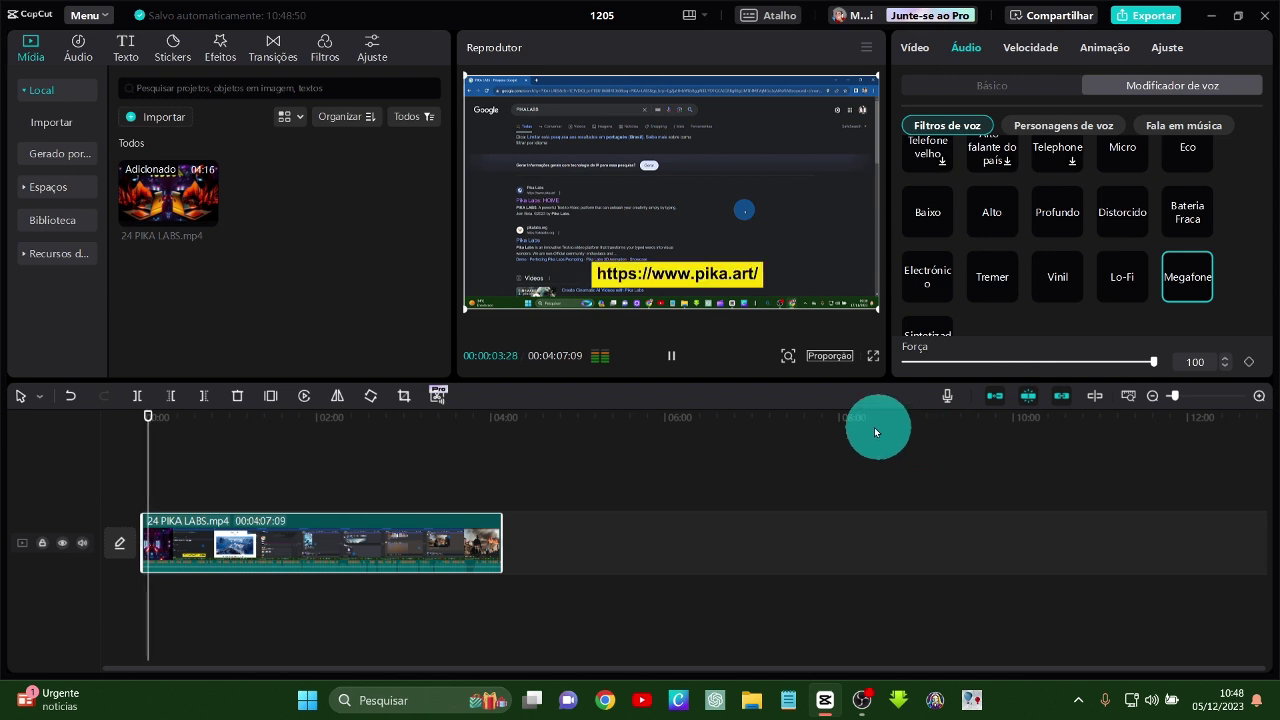
{"action": "left_click", "coordinate": [671, 355]}
{"action": "scroll", "coordinate": [920, 243], "scroll_direction": "down", "scroll_amount": 1}
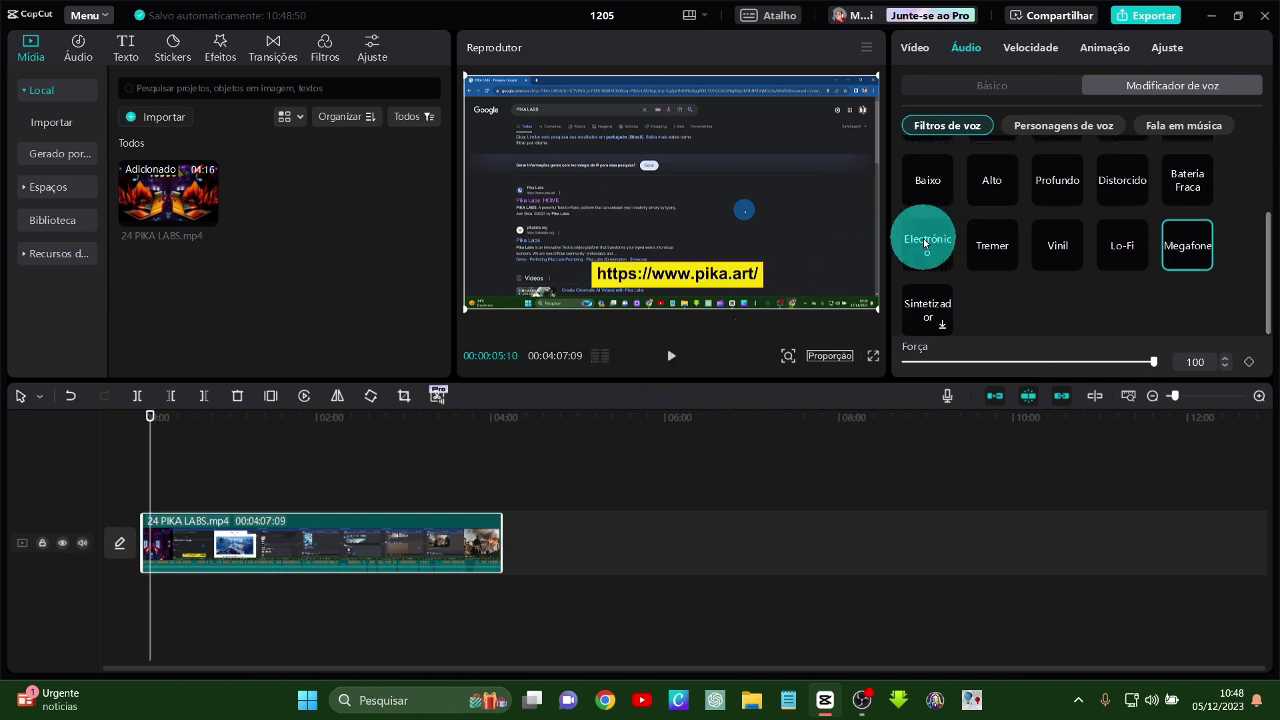
- Try the Sintetizador voice filter on the clip and set the voice back to Original
{"action": "scroll", "coordinate": [918, 250], "scroll_direction": "up", "scroll_amount": 3}
{"action": "scroll", "coordinate": [917, 195], "scroll_direction": "down", "scroll_amount": 1}
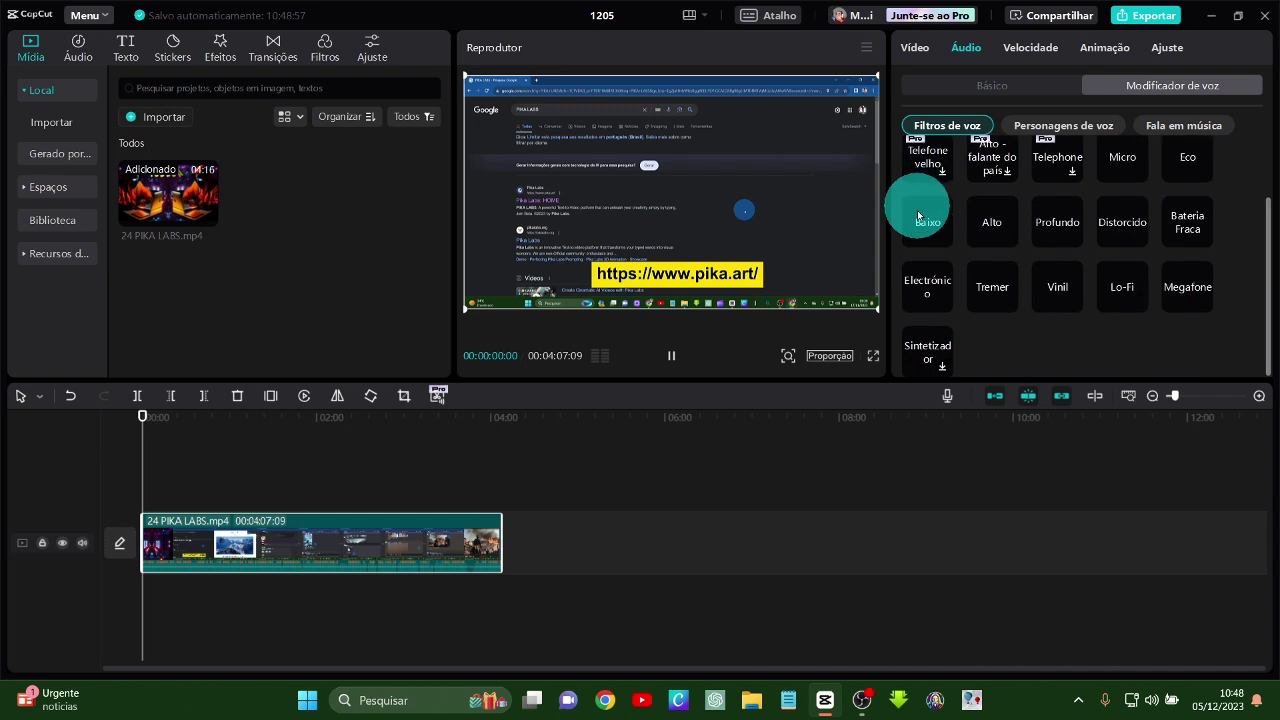
{"action": "left_click", "coordinate": [923, 286]}
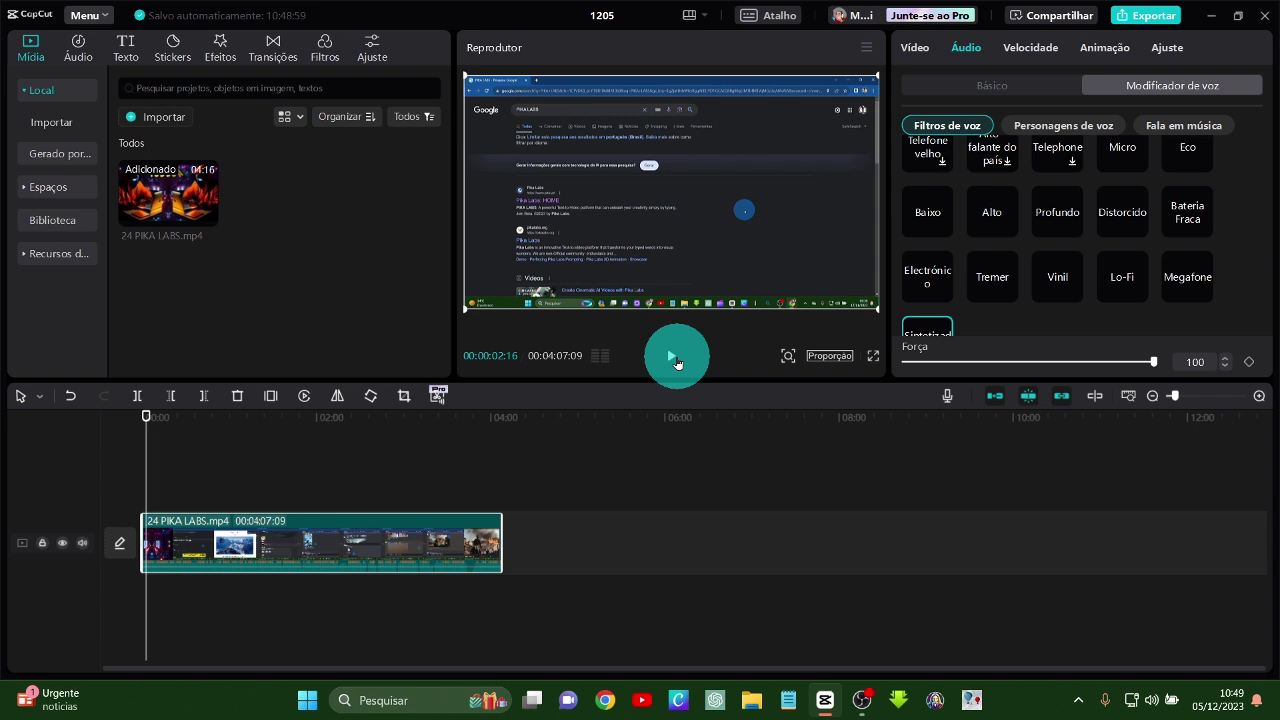
{"action": "scroll", "coordinate": [935, 140], "scroll_direction": "up", "scroll_amount": 2}
{"action": "left_click", "coordinate": [935, 174]}
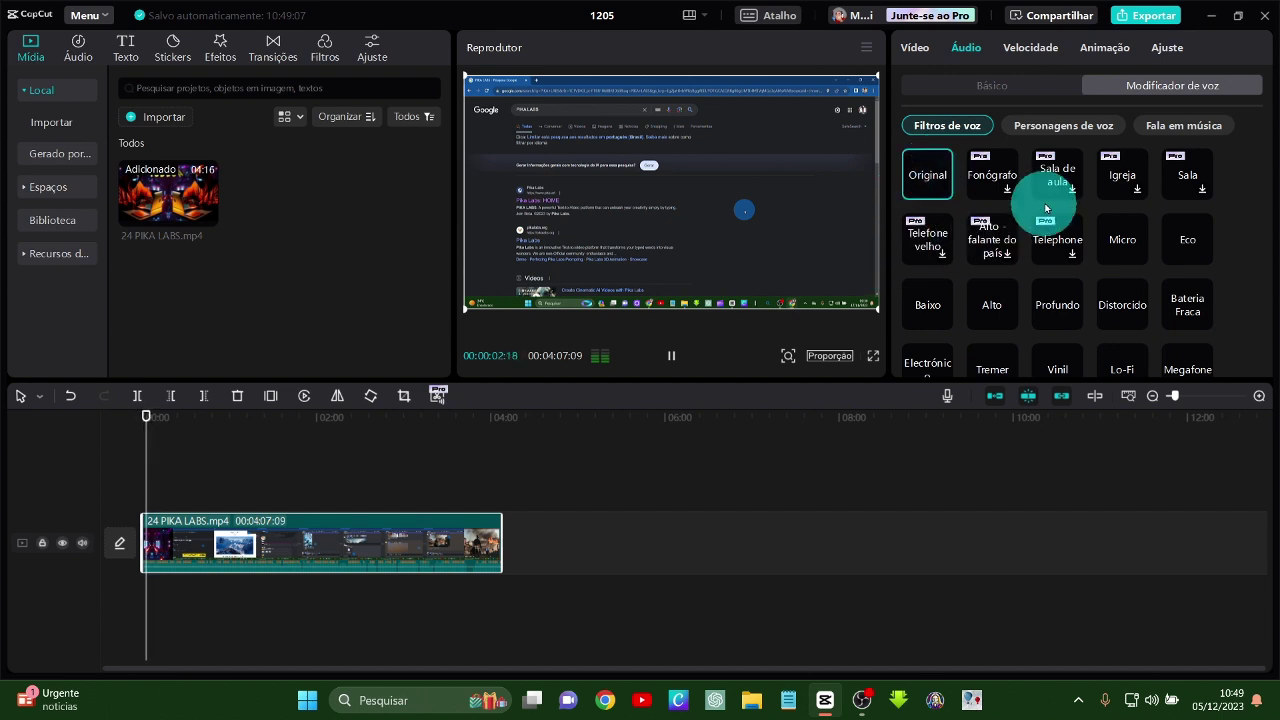
{"action": "left_click", "coordinate": [671, 355]}
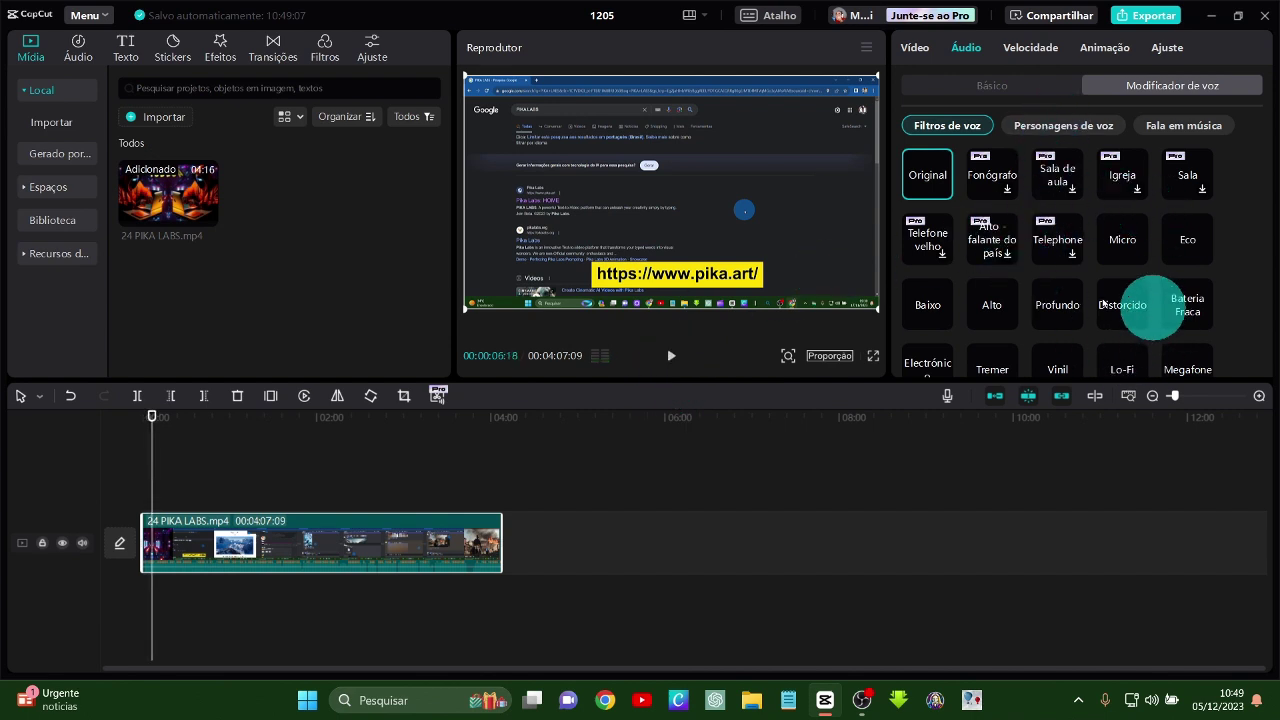
- Try the Elfo voice character on the clip and set the voice character back to Original
{"action": "left_click", "coordinate": [1076, 134]}
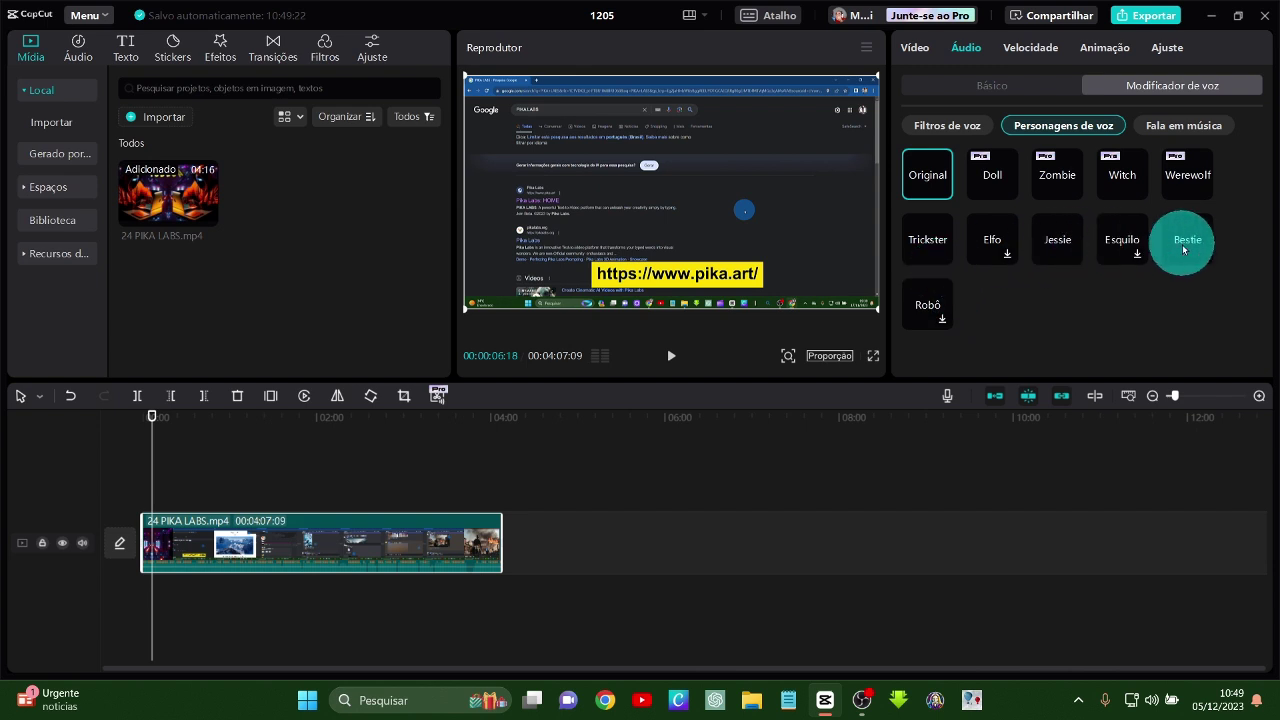
{"action": "left_click", "coordinate": [671, 356]}
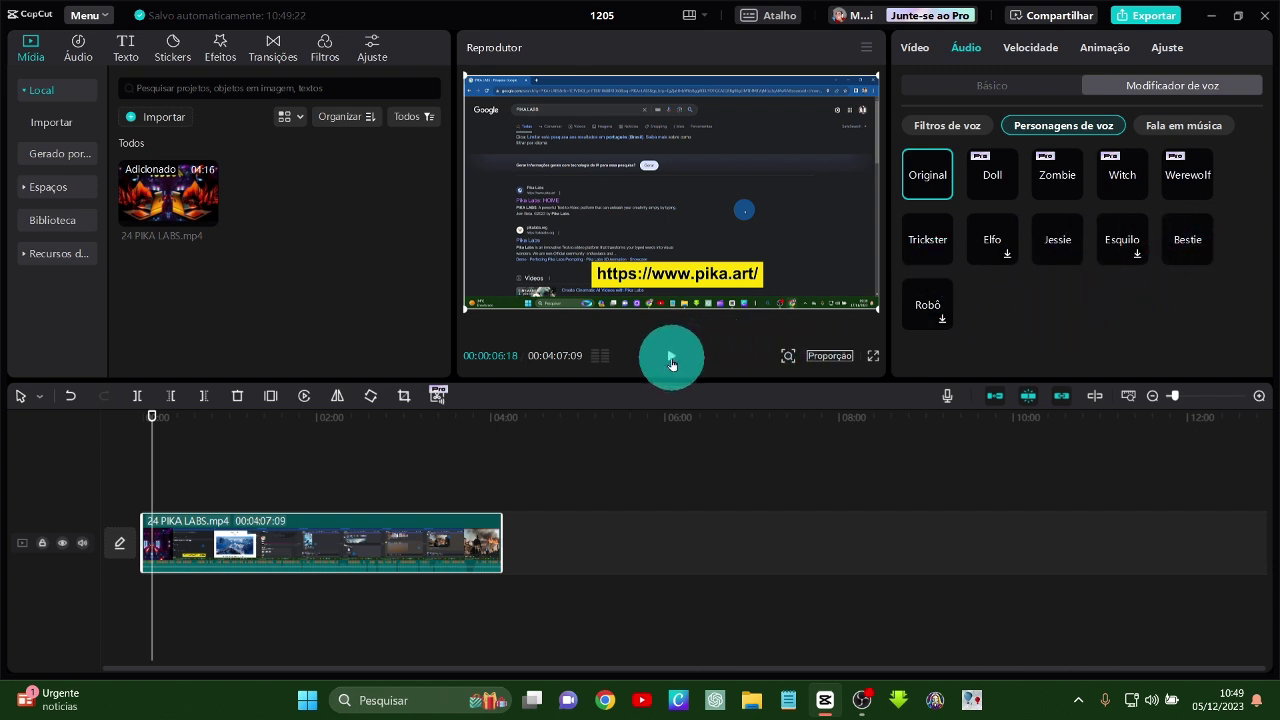
{"action": "left_click", "coordinate": [991, 252]}
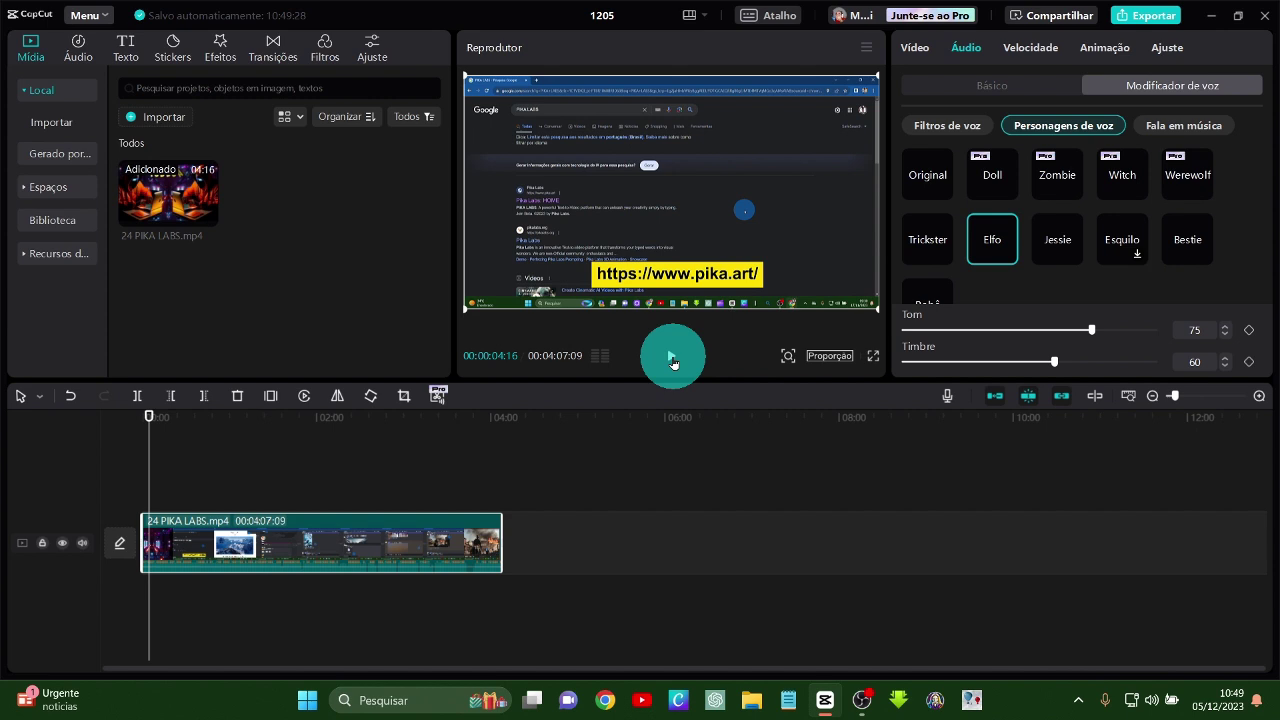
{"action": "left_click", "coordinate": [925, 172]}
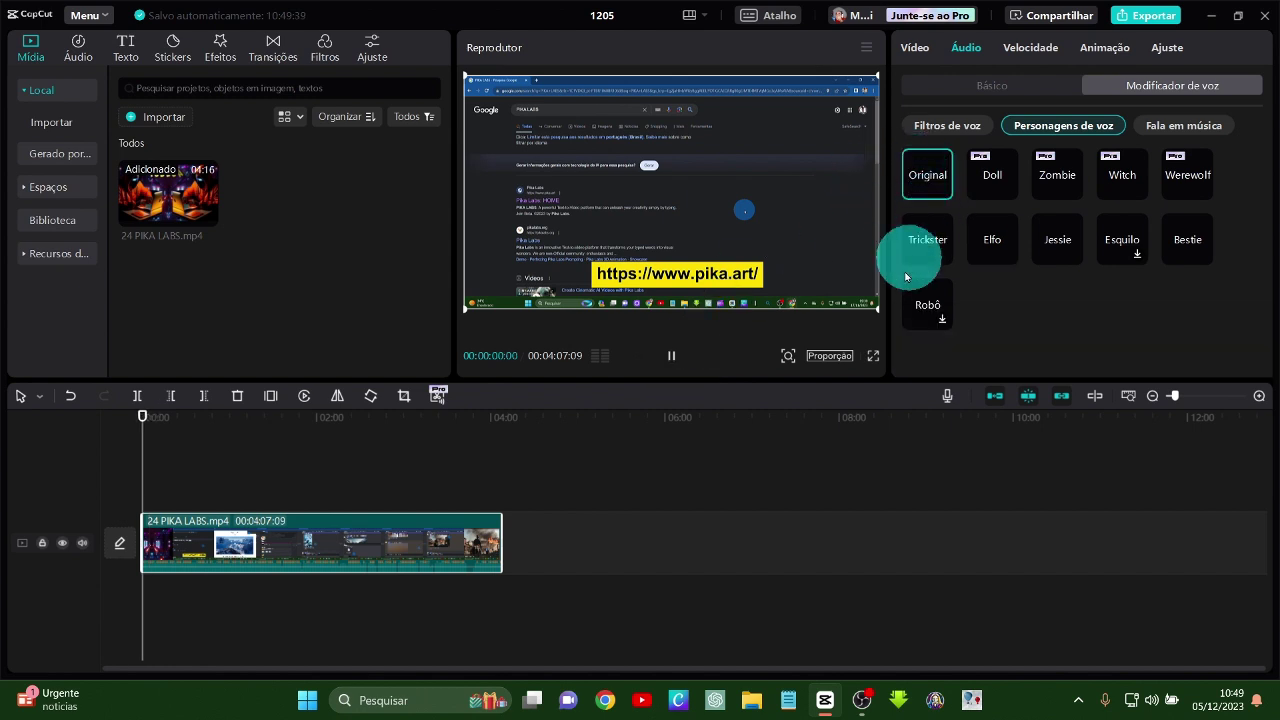
- Try the Jessie voice character on the clip and listen to its playback
{"action": "left_click", "coordinate": [1057, 247]}
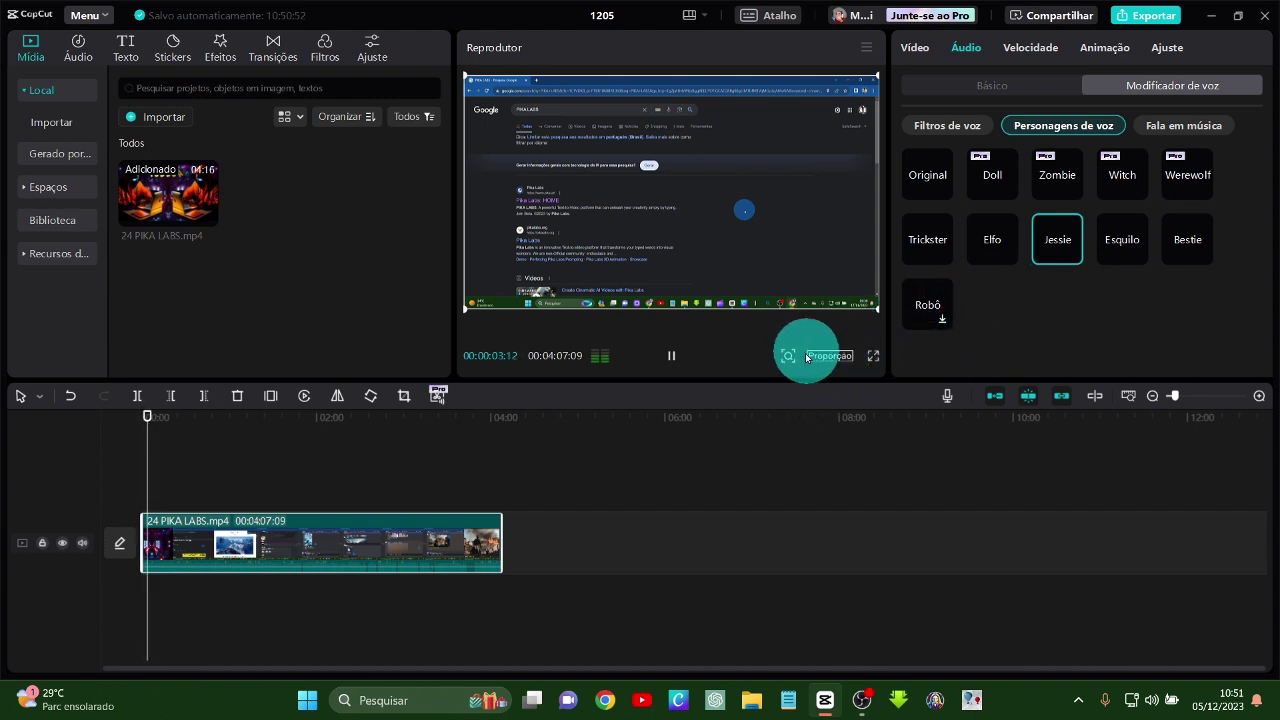
{"action": "left_click", "coordinate": [672, 358]}
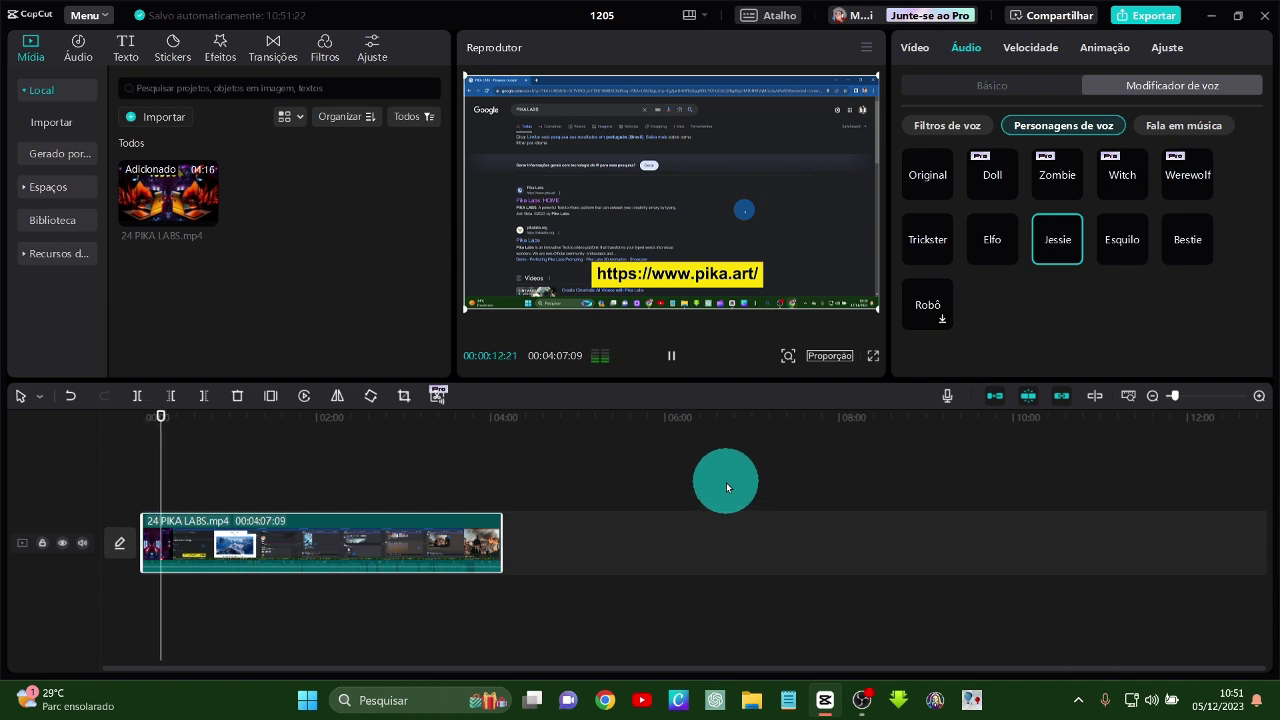
{"action": "left_click", "coordinate": [672, 358]}
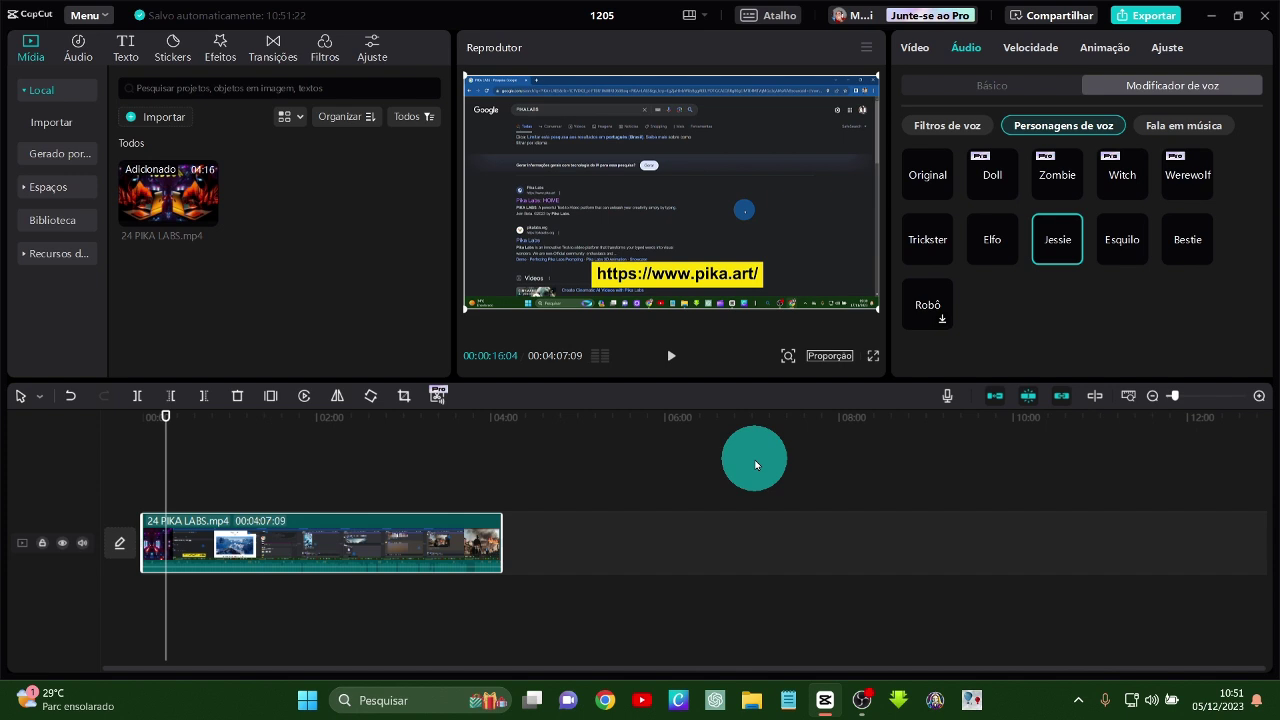
- Try the Esquilo voice character on the clip with its Tom raised to 87
{"action": "left_click", "coordinate": [1141, 251]}
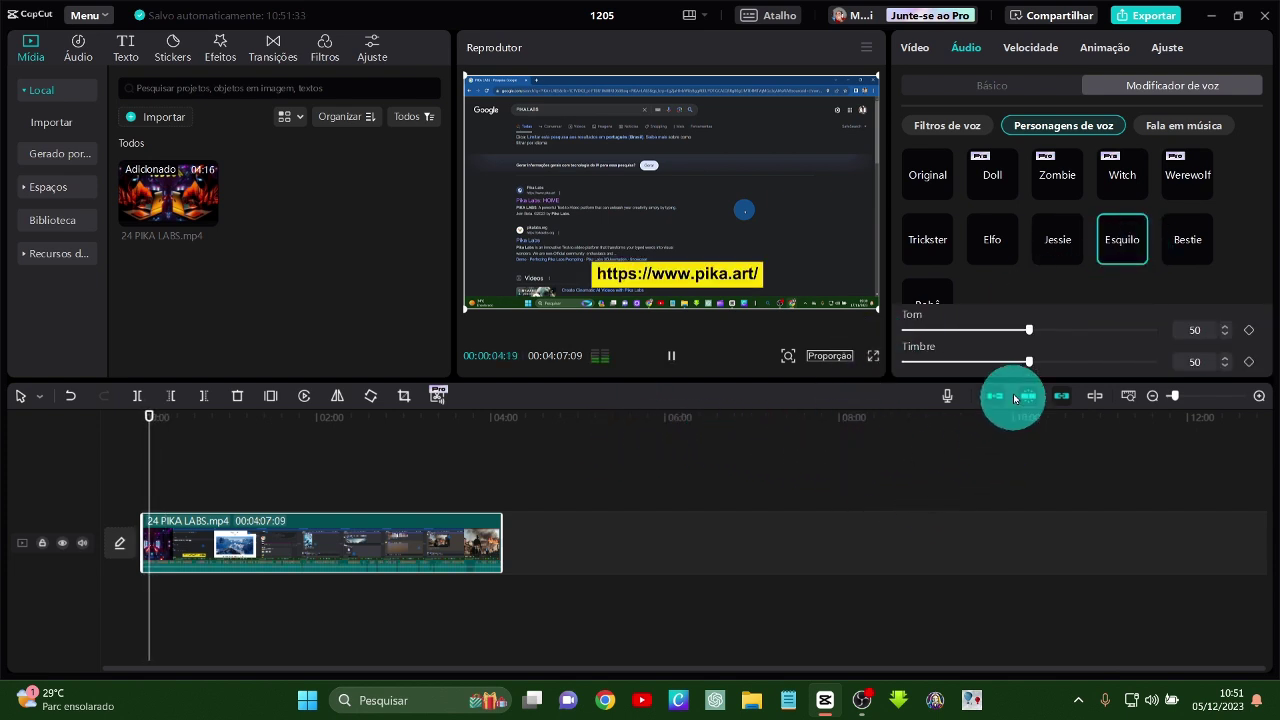
{"action": "left_click_drag", "start_coordinate": [1030, 331], "coordinate": [1121, 331]}
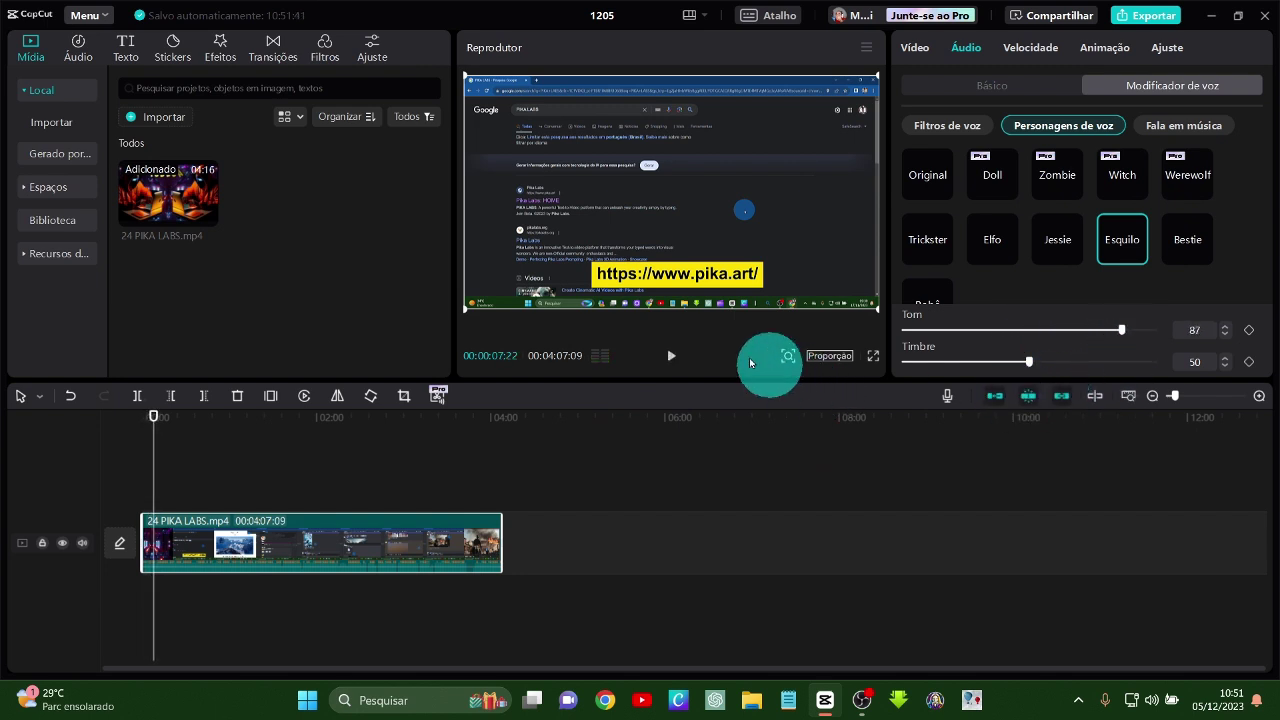
{"action": "left_click", "coordinate": [672, 357]}
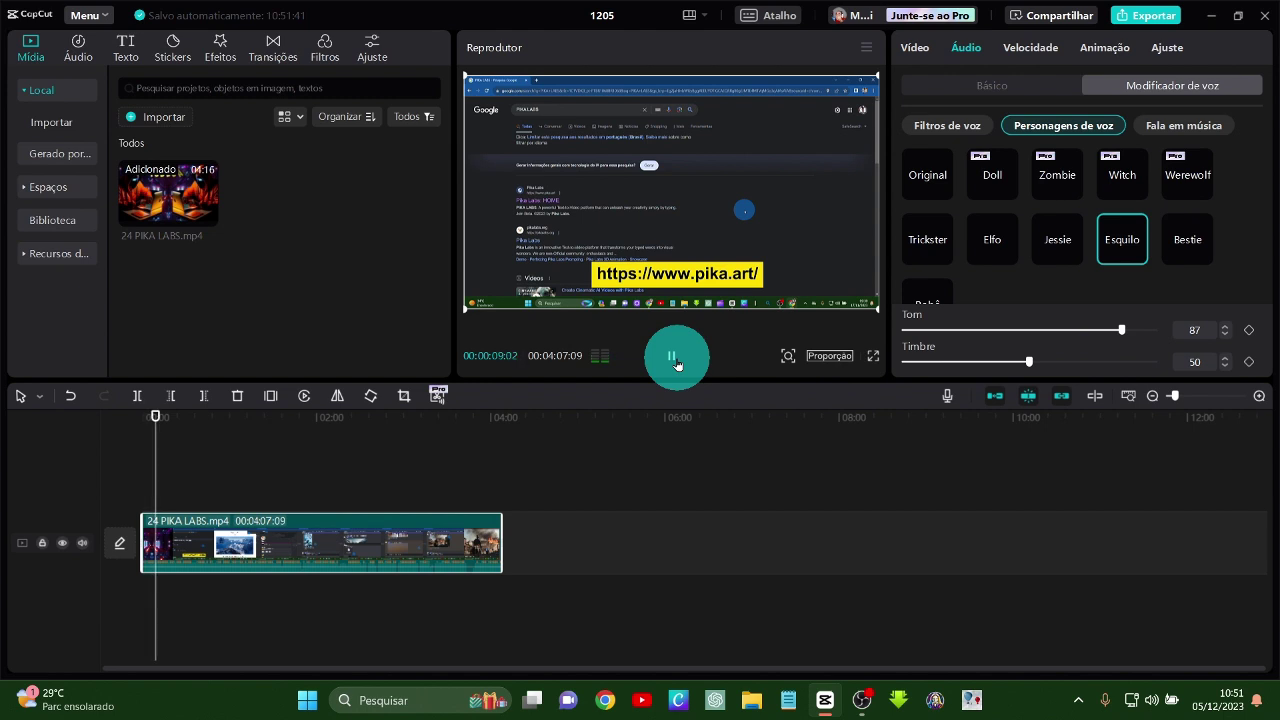
- Try the Esquilo voice with Tom at 51 and Timbre at 91, and set the voice character back to Original
{"action": "left_click_drag", "start_coordinate": [1094, 338], "coordinate": [1131, 368]}
{"action": "left_click", "coordinate": [1030, 364]}
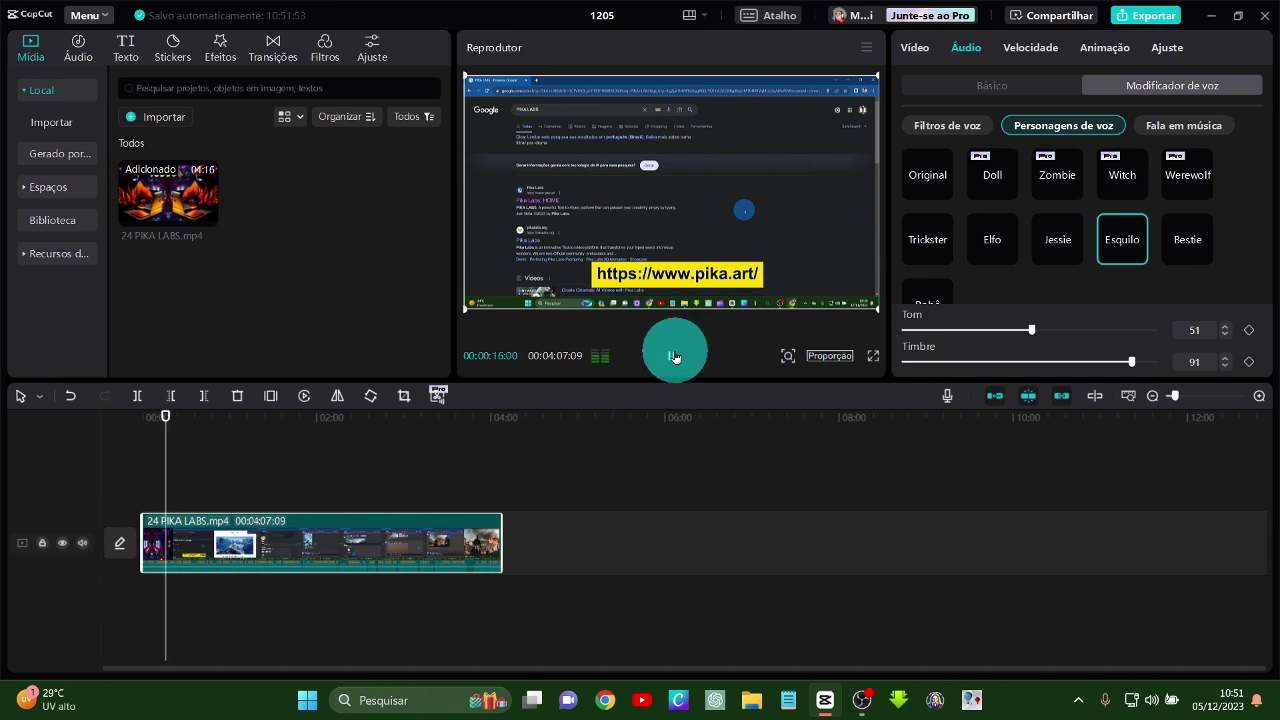
{"action": "left_click", "coordinate": [922, 195]}
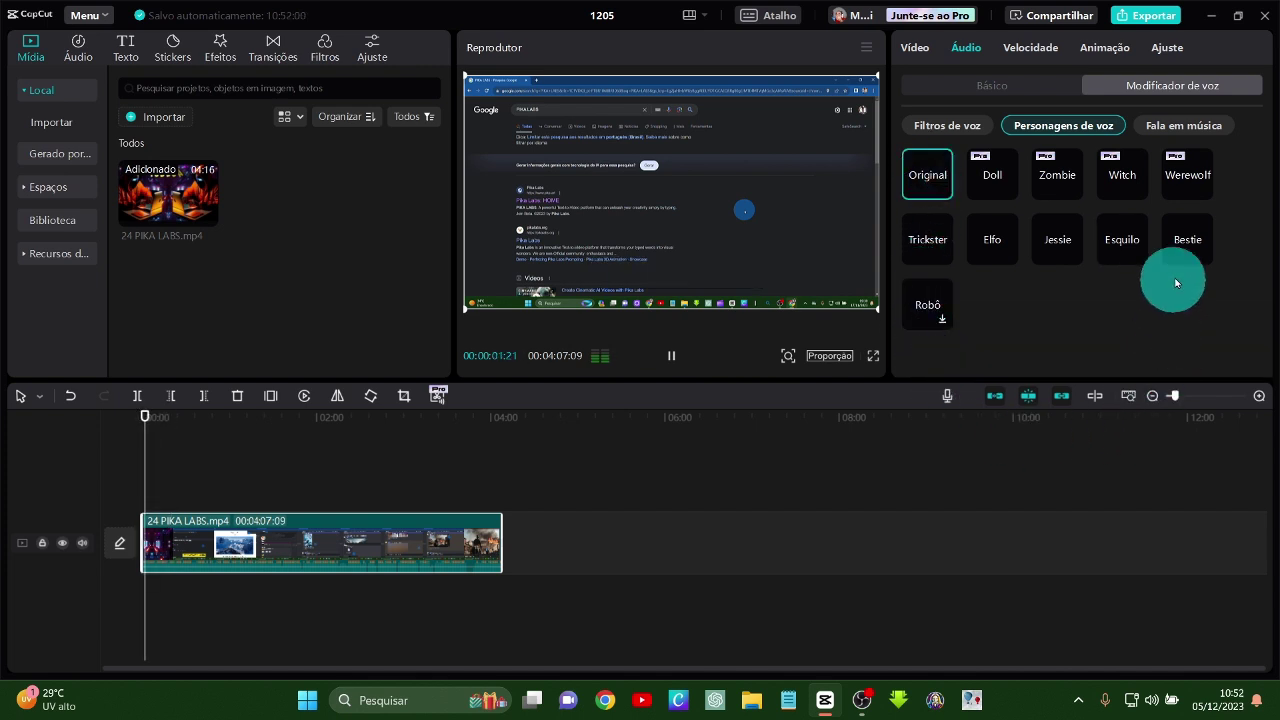
- Try the Bestie voice character on the clip and raise the clip's volume to 20.0 dB
{"action": "left_click", "coordinate": [1185, 243]}
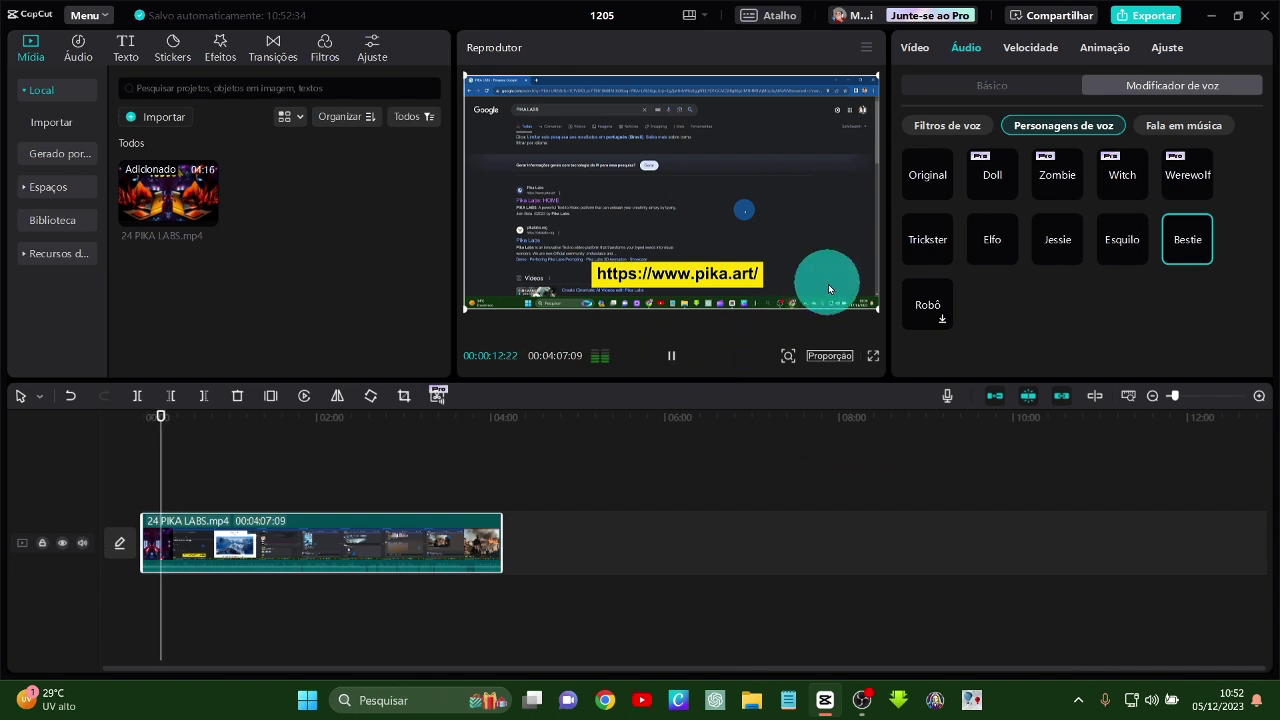
{"action": "left_click", "coordinate": [975, 86]}
{"action": "left_click_drag", "start_coordinate": [1091, 174], "coordinate": [1153, 174]}
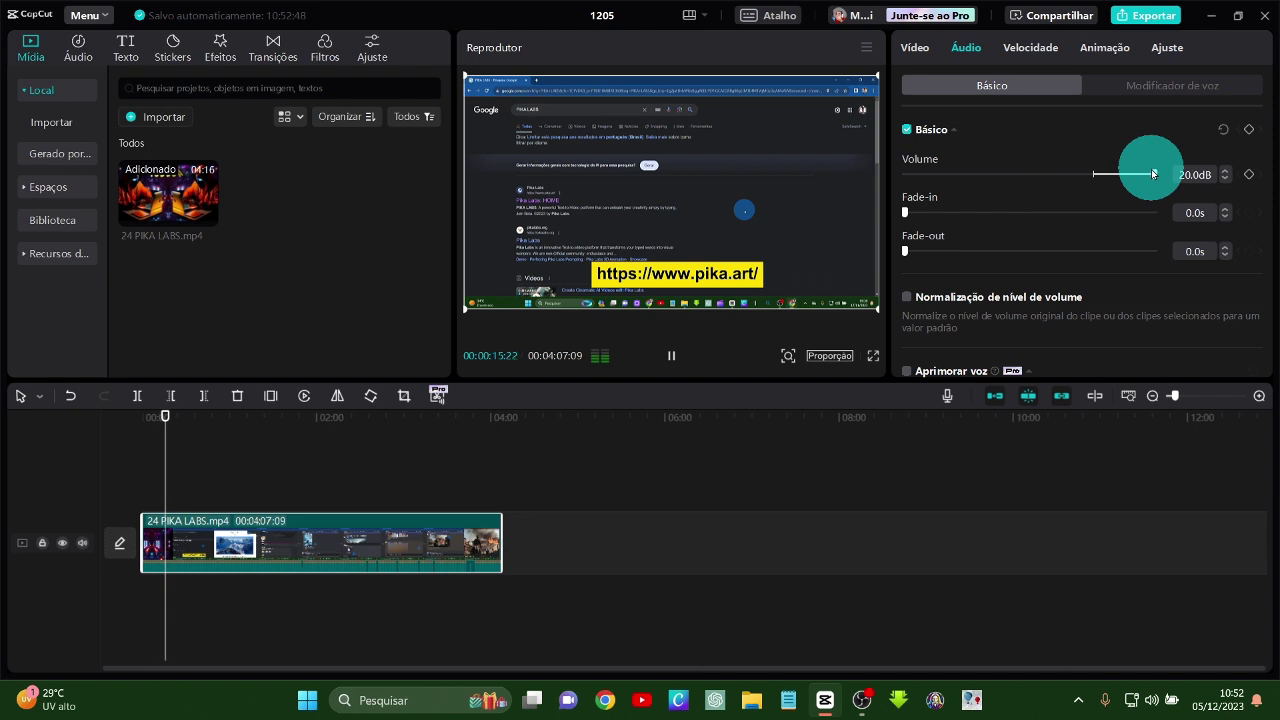
{"action": "left_click", "coordinate": [1150, 86]}
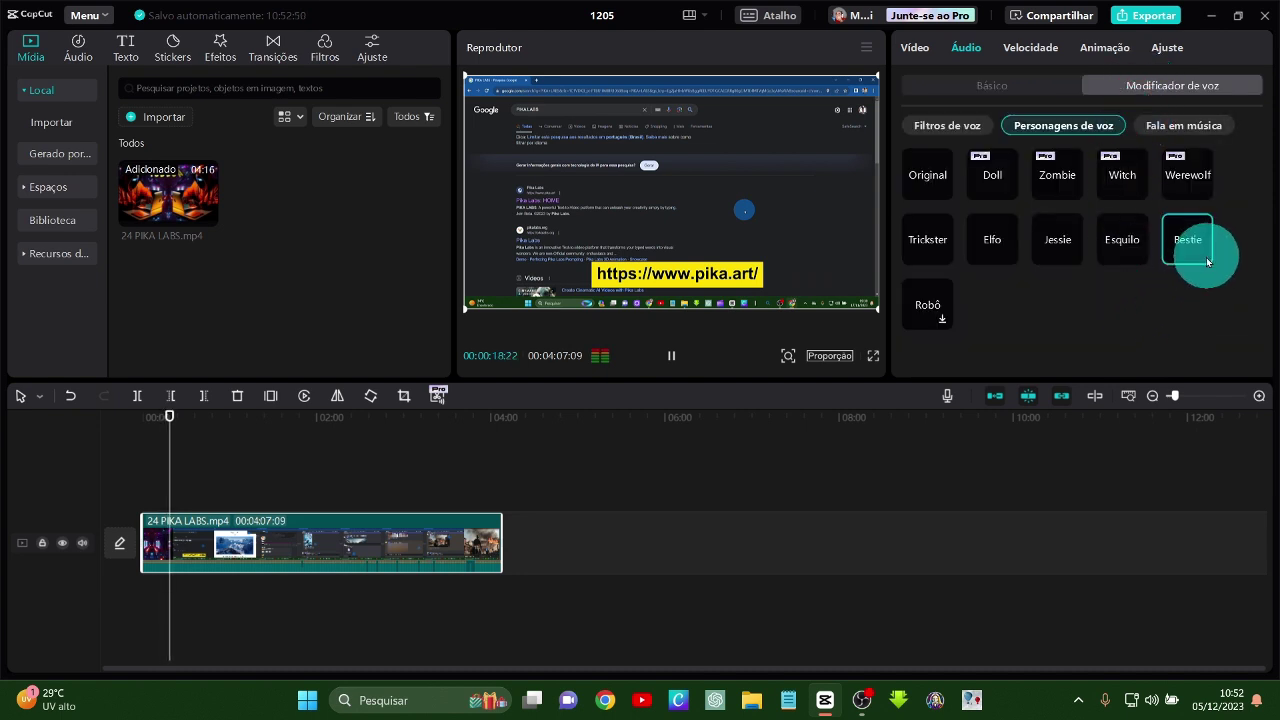
{"action": "left_click", "coordinate": [670, 362]}
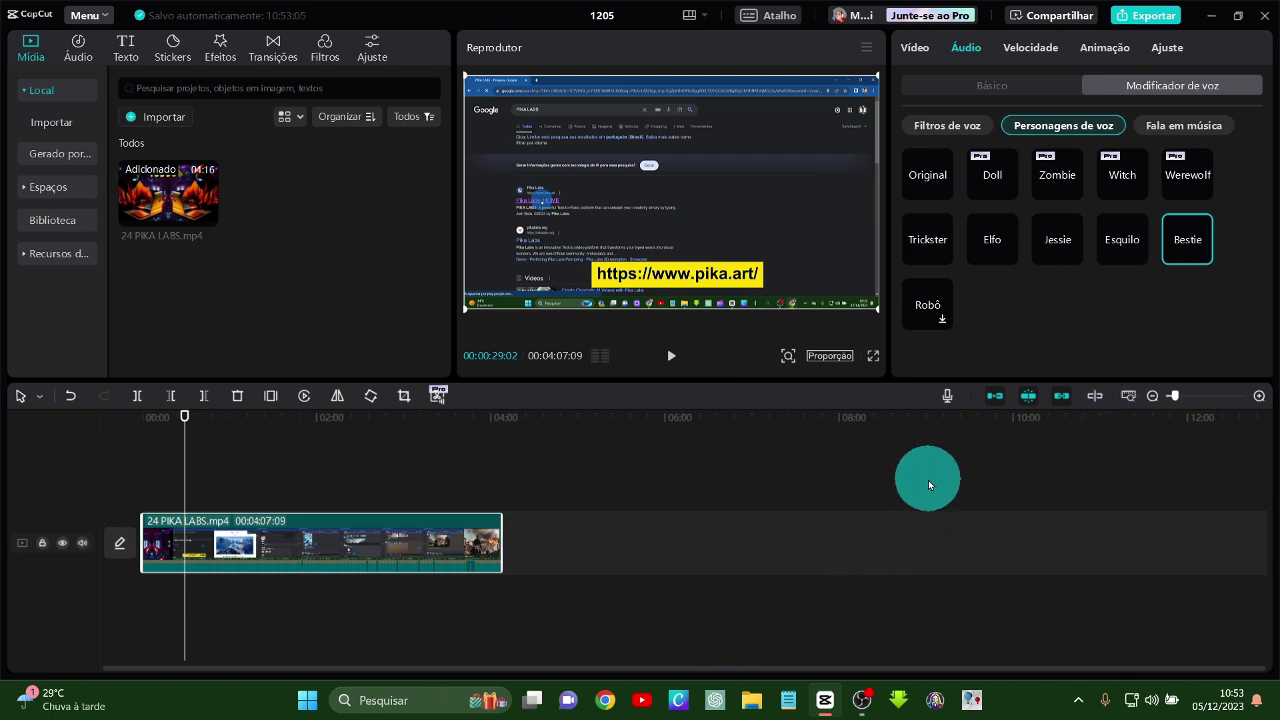
- Try the Robô voice character on the clip with its Força lowered to 60
{"action": "left_click", "coordinate": [922, 311]}
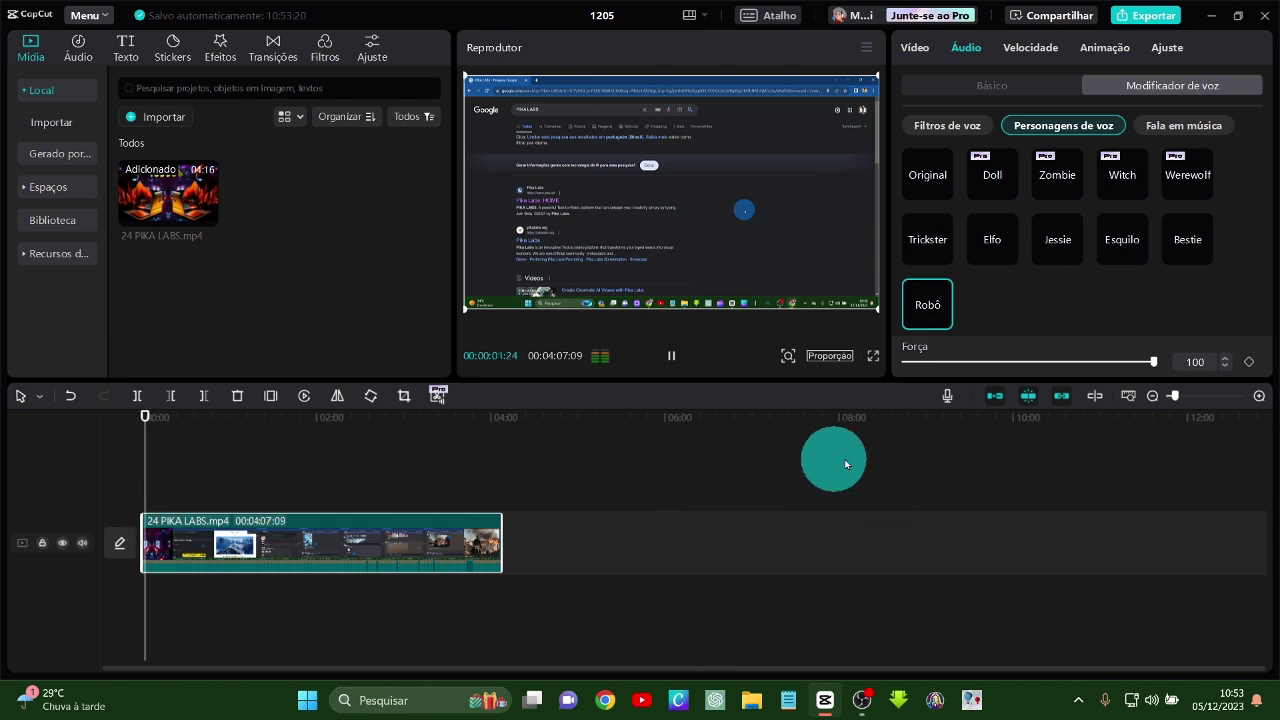
{"action": "left_click_drag", "start_coordinate": [1157, 369], "coordinate": [1056, 375]}
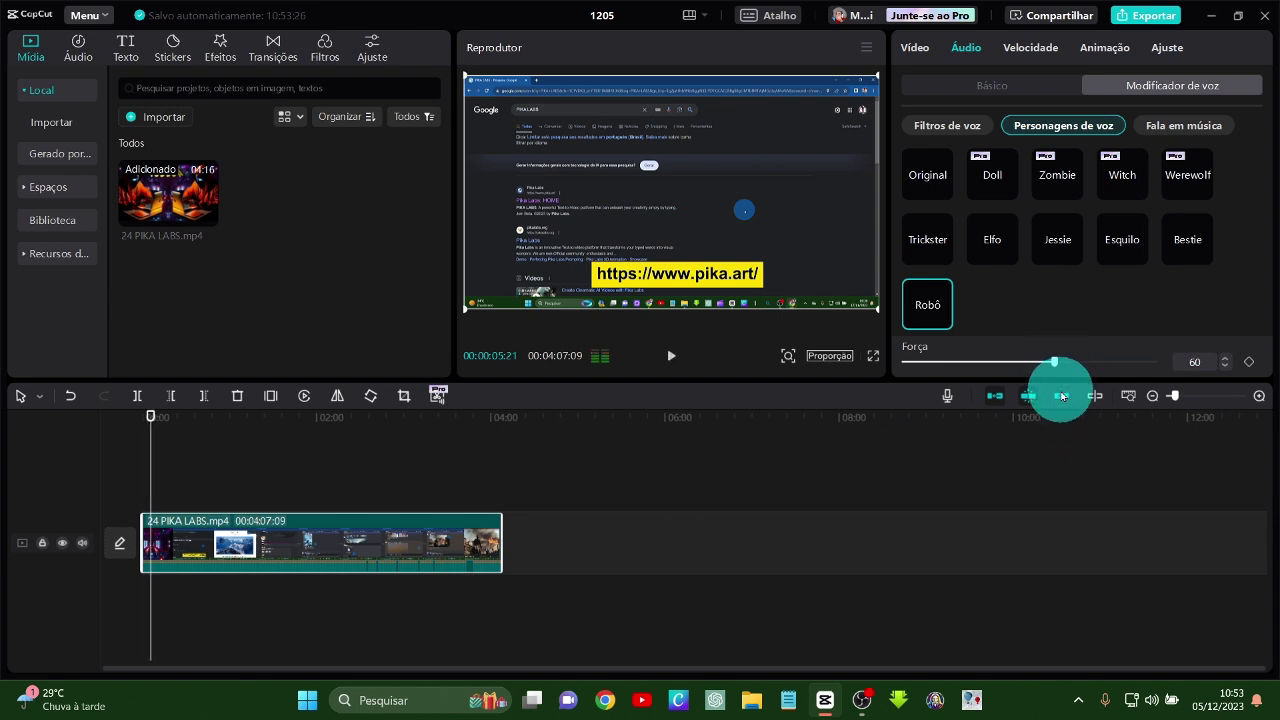
{"action": "left_click", "coordinate": [673, 359]}
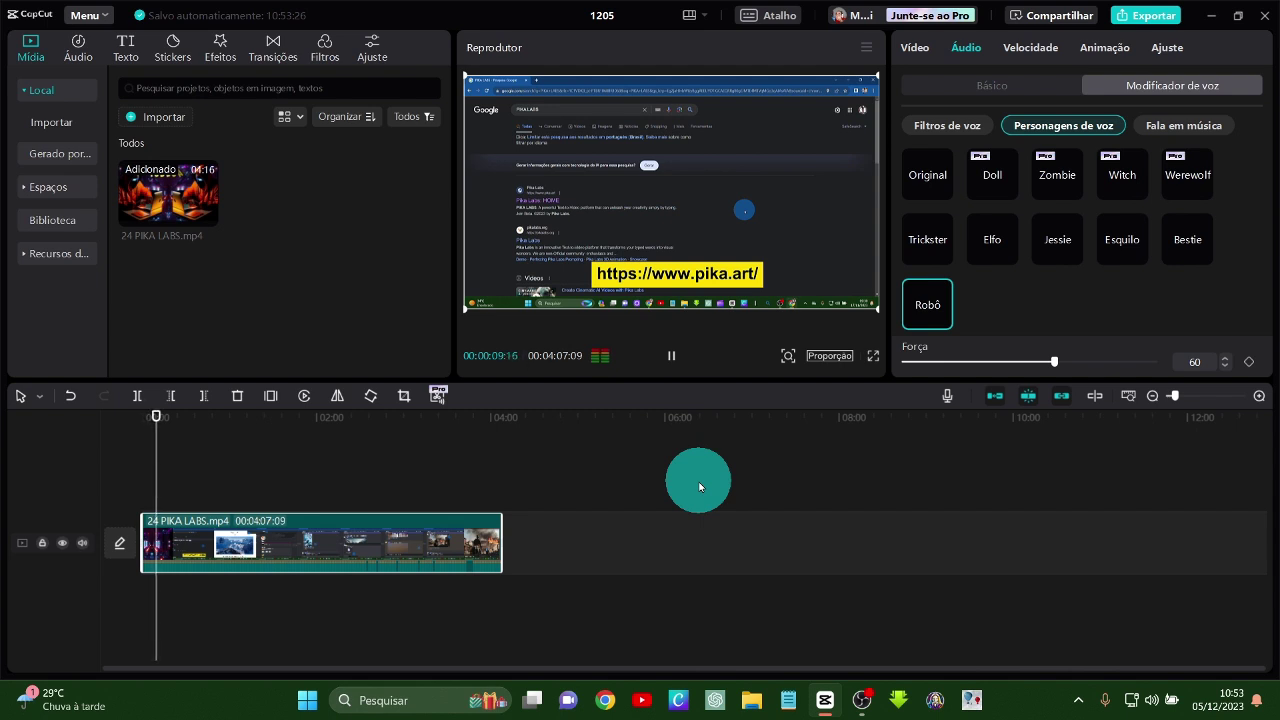
{"action": "left_click", "coordinate": [670, 358]}
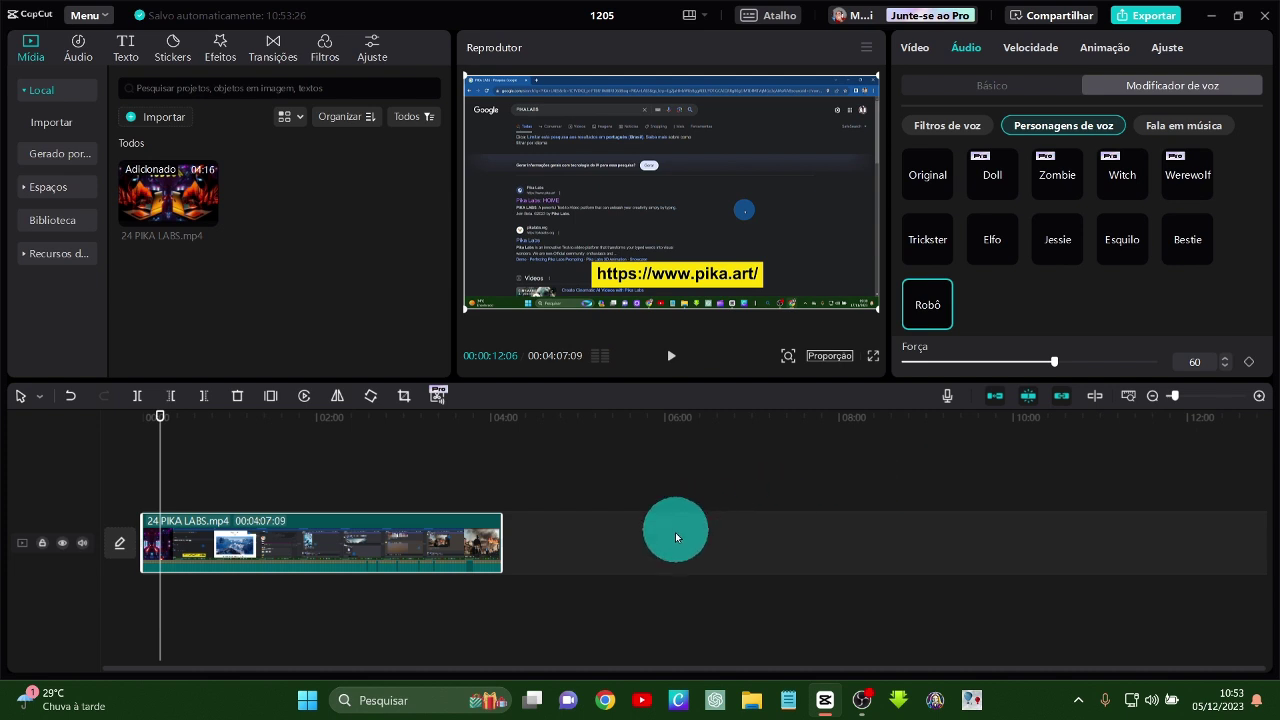
- Add the Tremer voice filter on top of the clip's Robô voice character
{"action": "left_click", "coordinate": [950, 128]}
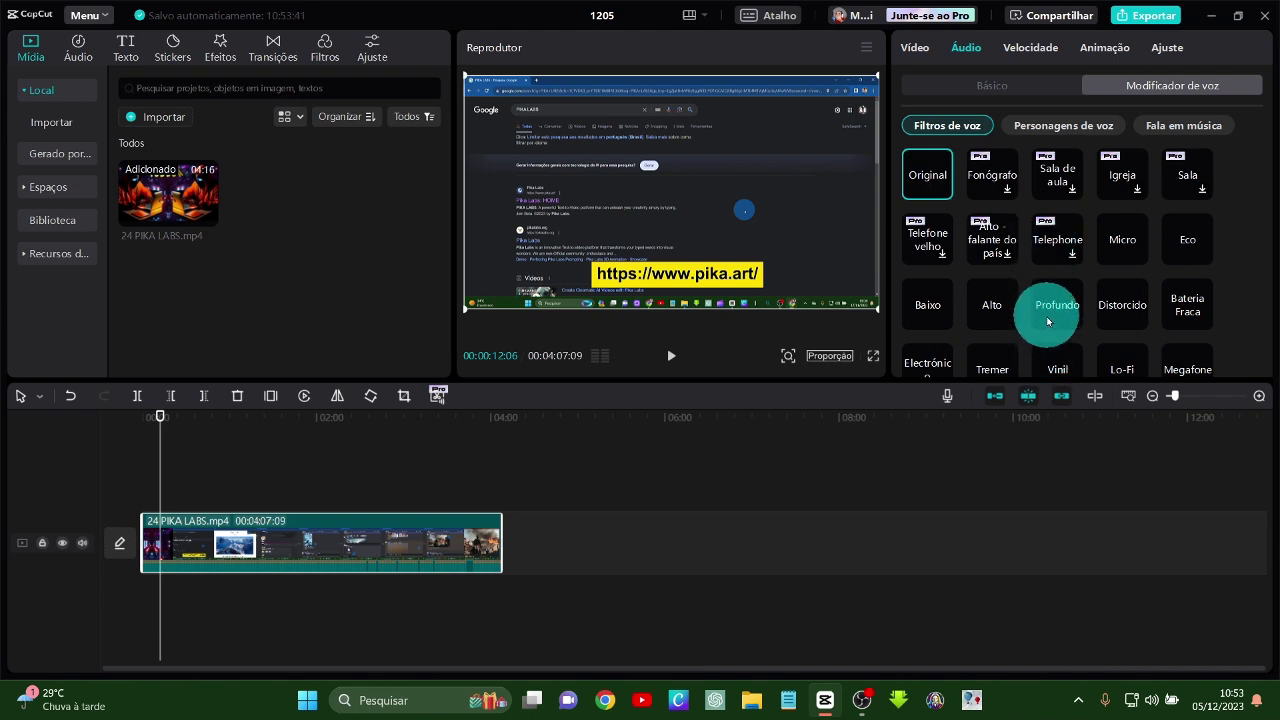
{"action": "scroll", "coordinate": [1047, 320], "scroll_direction": "down", "scroll_amount": 1}
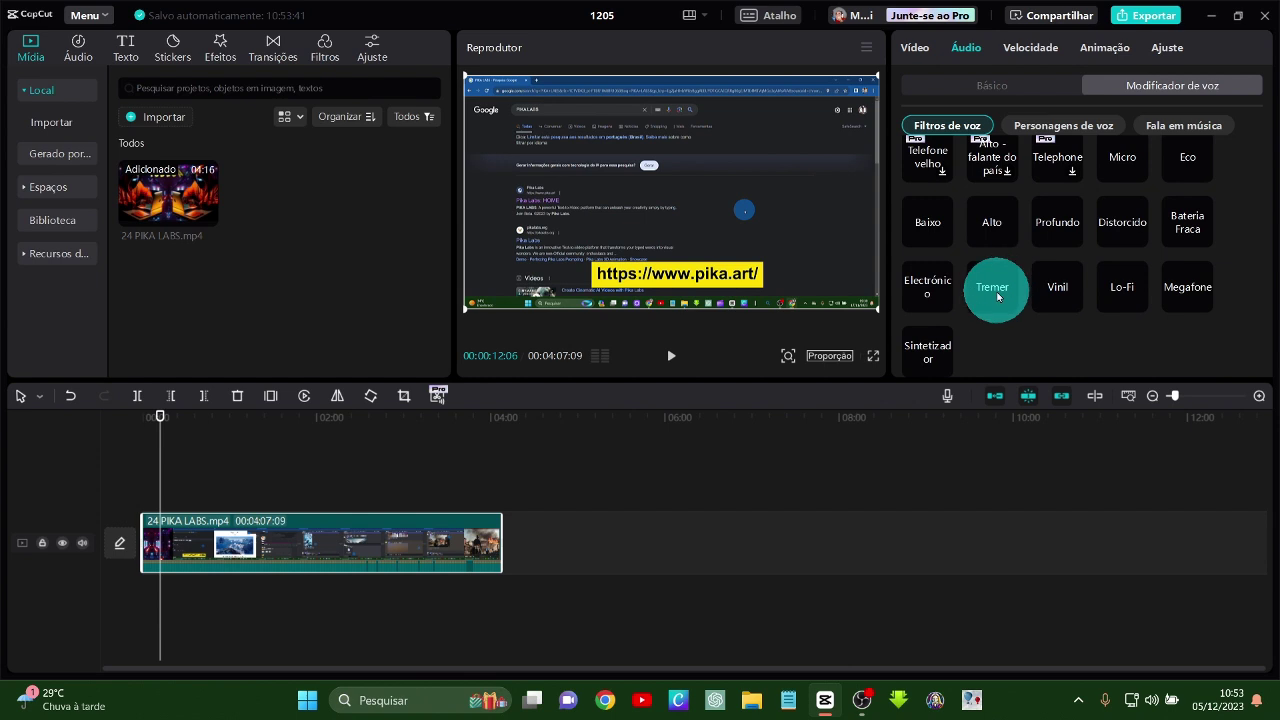
{"action": "left_click", "coordinate": [997, 296]}
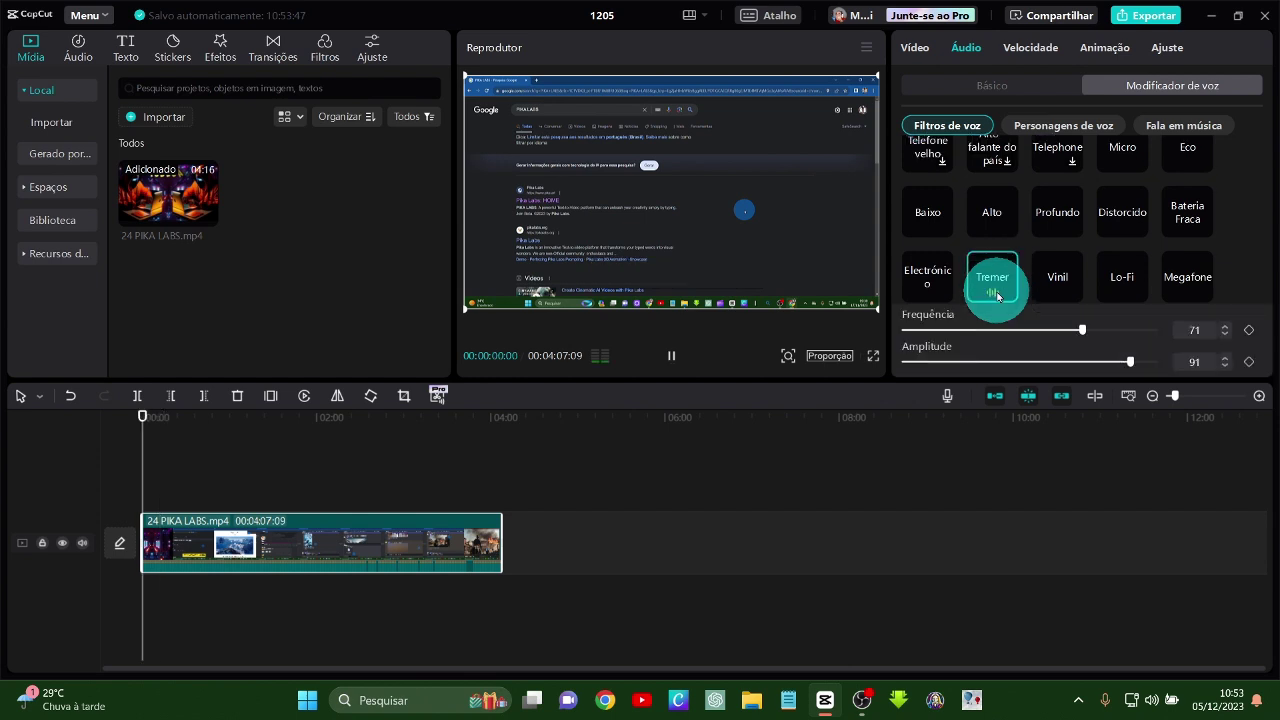
- Switch the clip's voice character to Trickster and on to Elfo, and listen to it combined with the Tremer filter
{"action": "left_click", "coordinate": [1063, 125]}
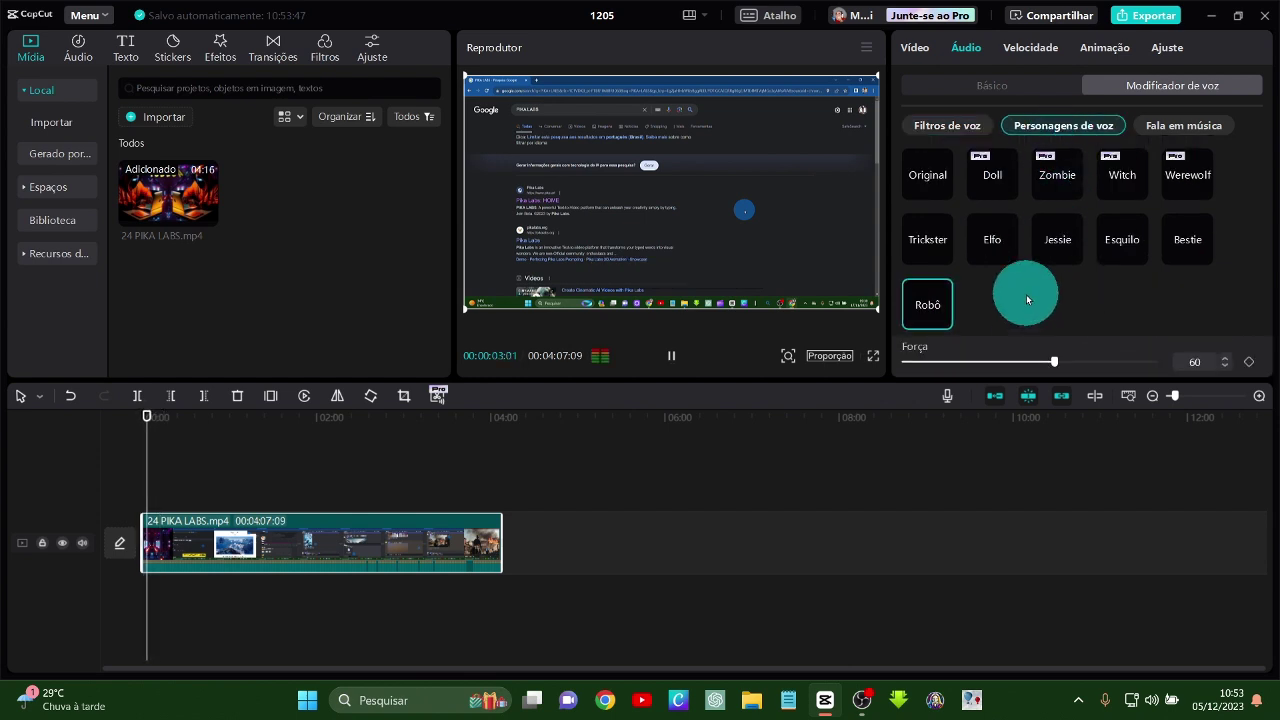
{"action": "left_click", "coordinate": [929, 240]}
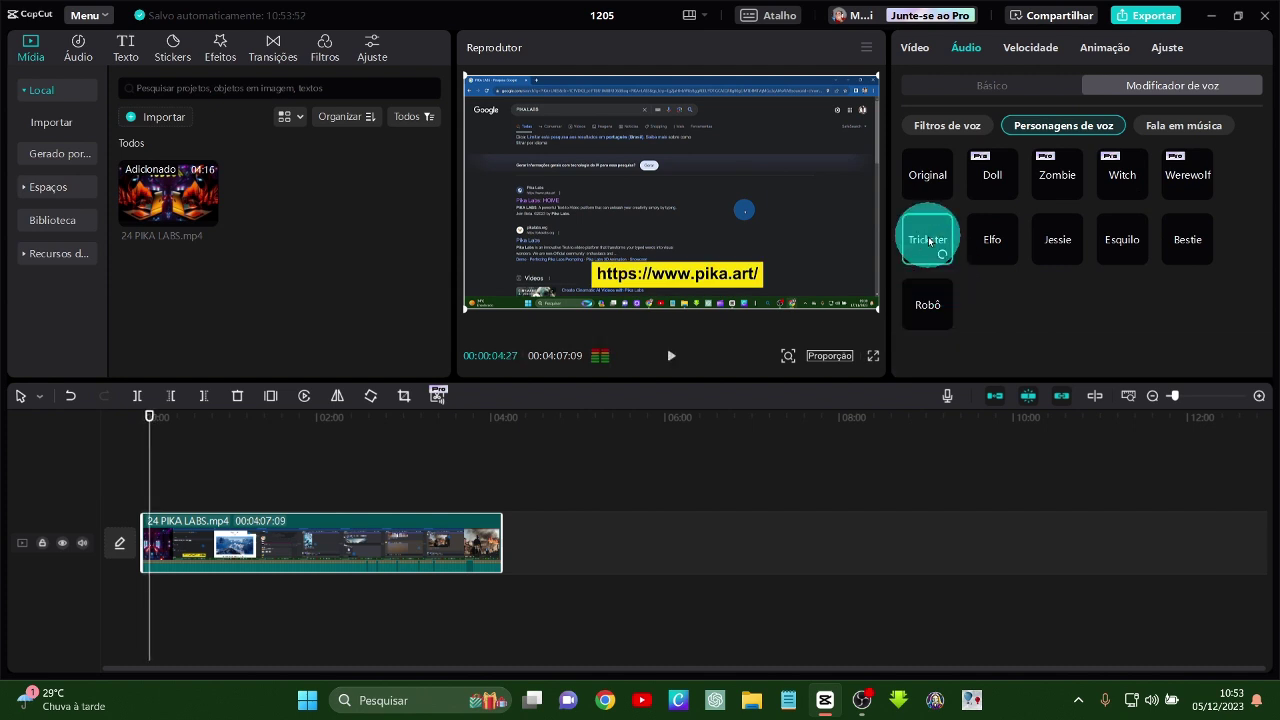
{"action": "left_click", "coordinate": [992, 240]}
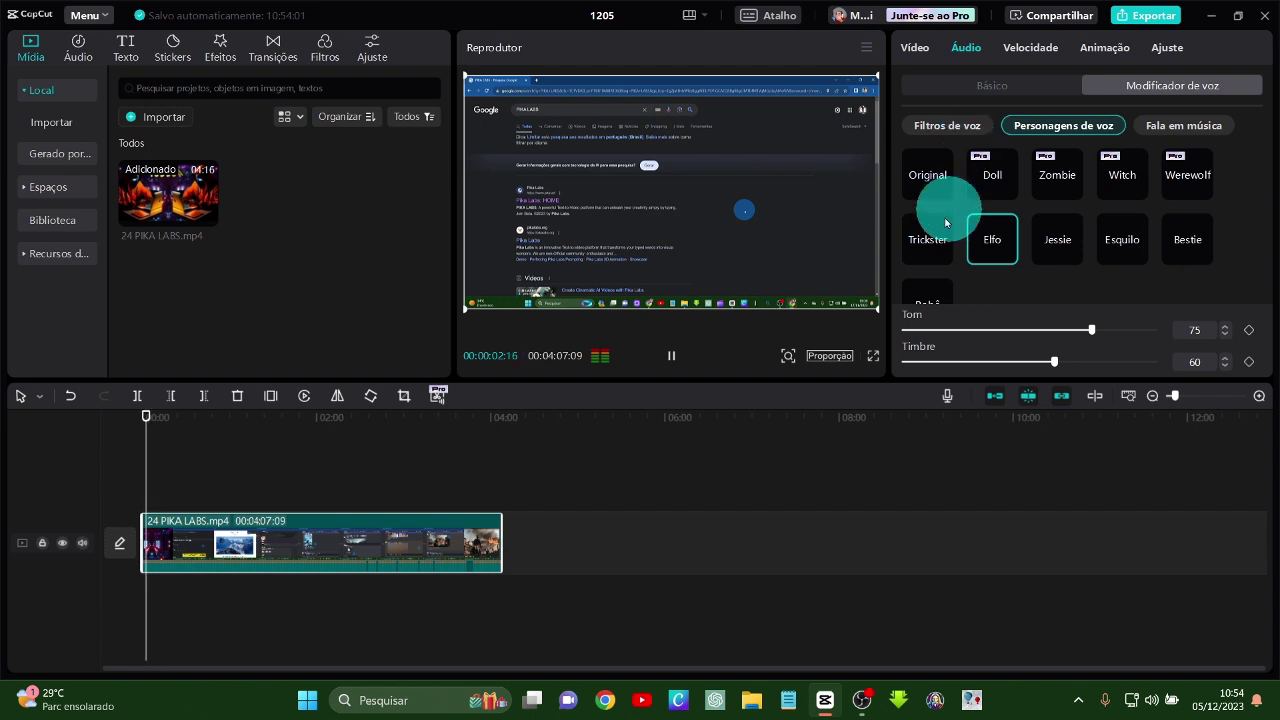
{"action": "left_click", "coordinate": [671, 358]}
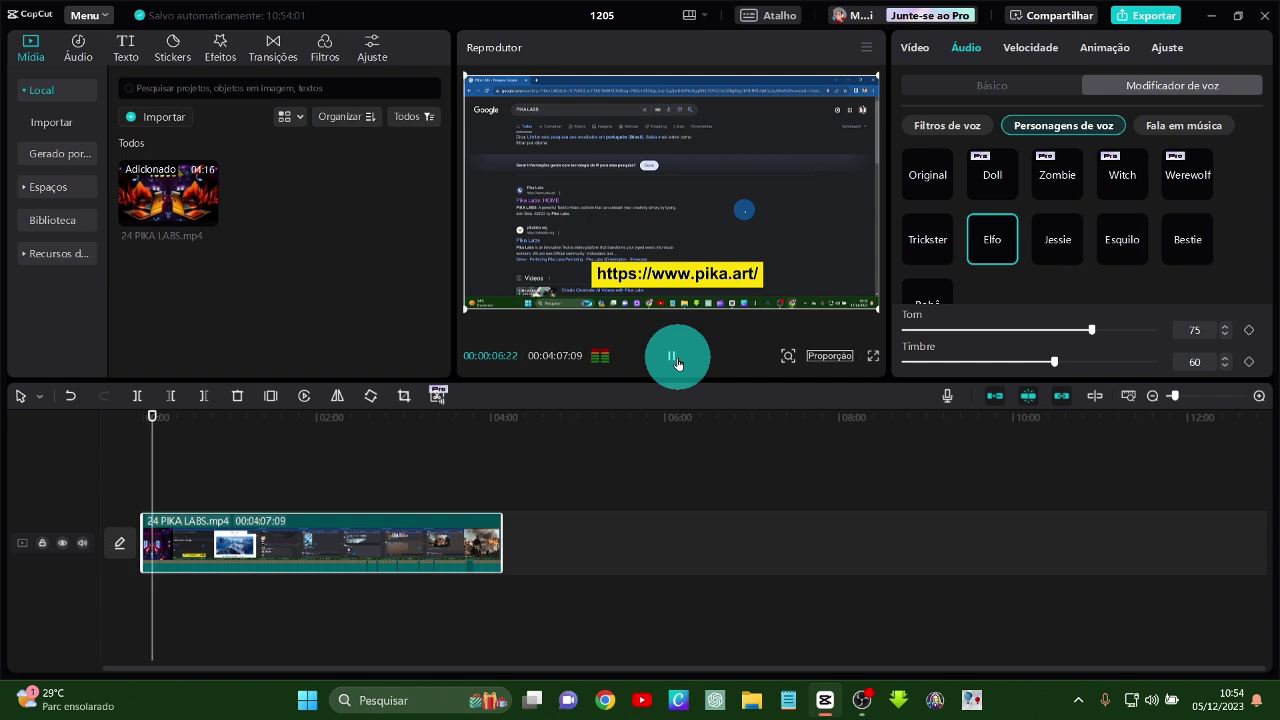
{"action": "left_click", "coordinate": [676, 360]}
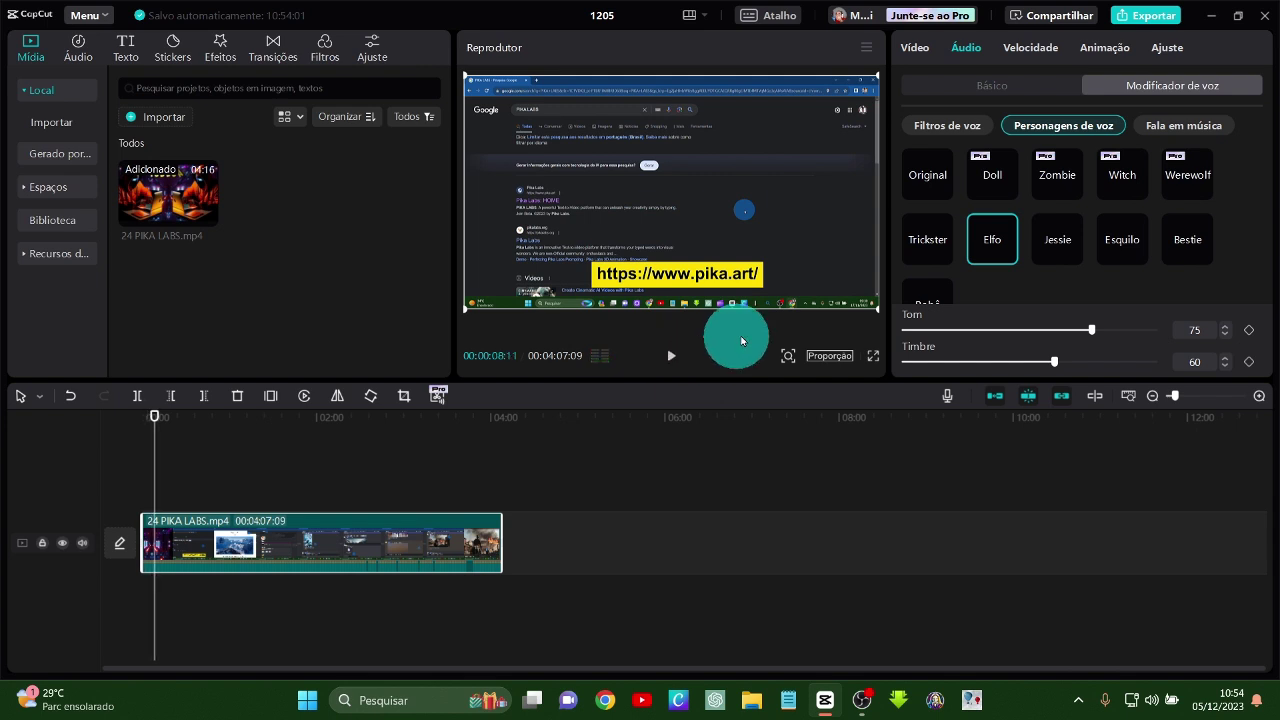
- Set the clip's voice filter back to Original and pause the playback
{"action": "left_click", "coordinate": [953, 126]}
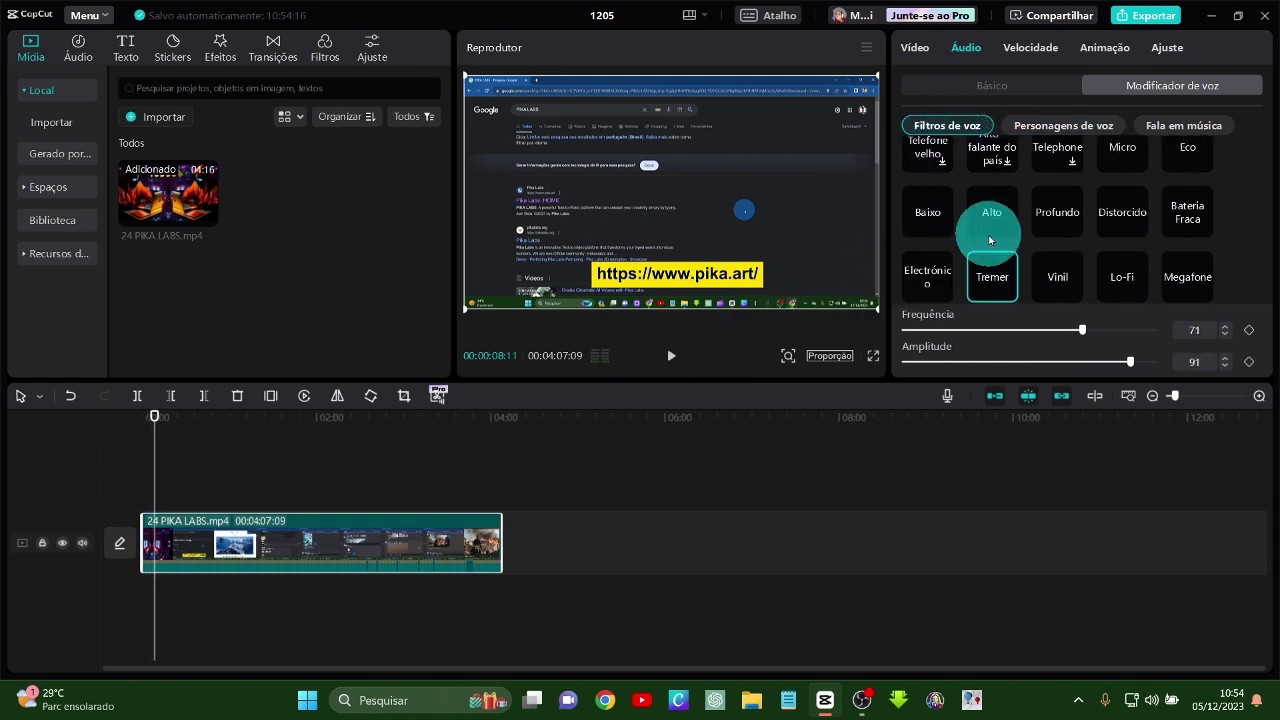
{"action": "scroll", "coordinate": [980, 249], "scroll_direction": "up", "scroll_amount": 2}
{"action": "left_click", "coordinate": [937, 181]}
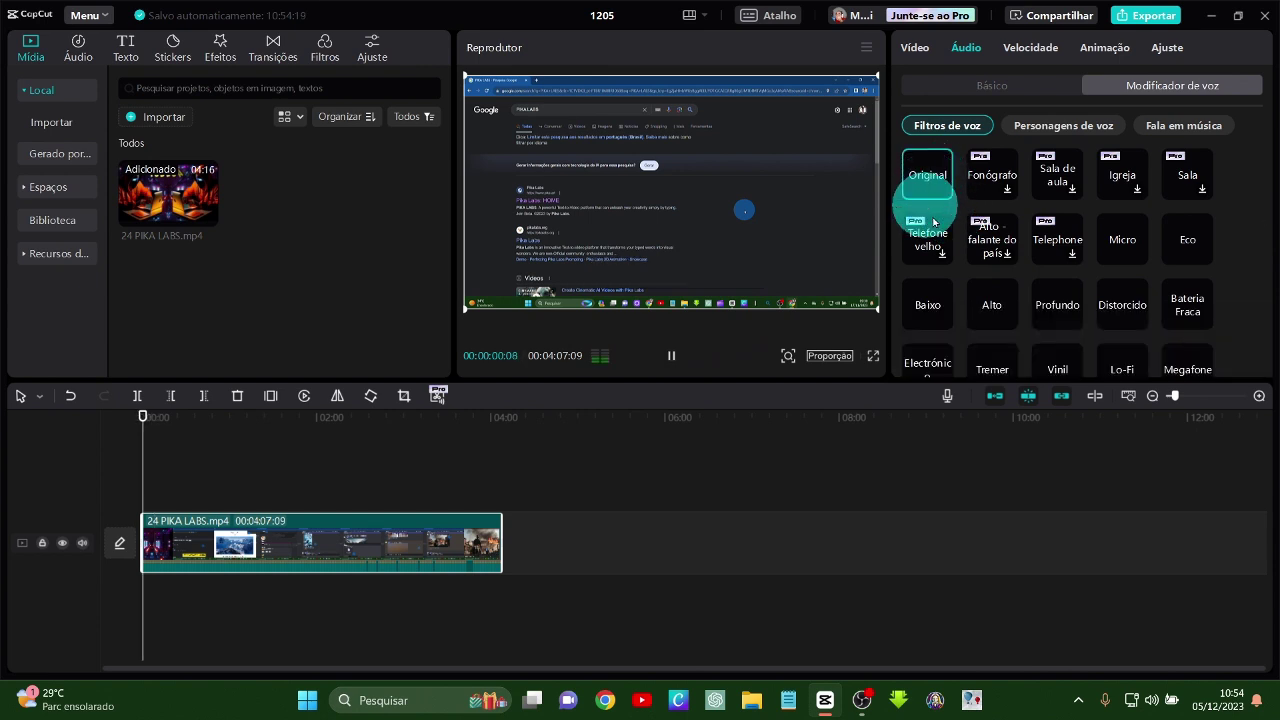
{"action": "left_click", "coordinate": [673, 357]}
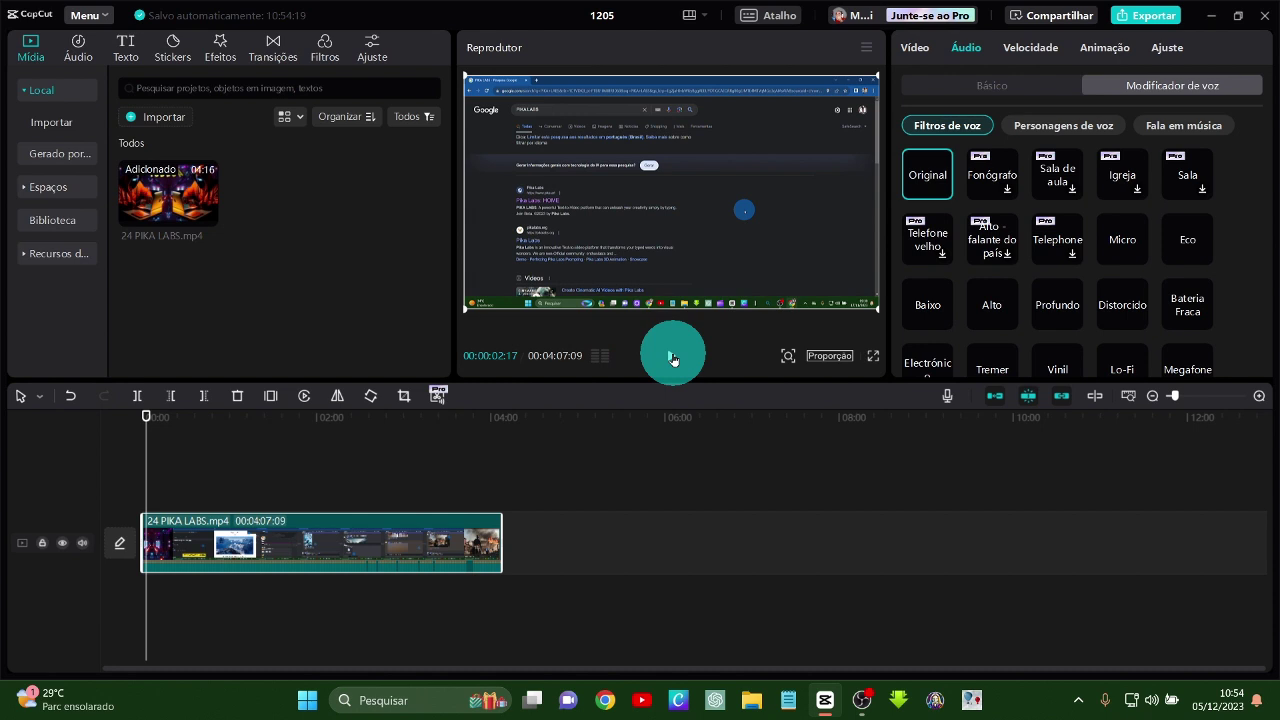
- Listen to the clip without a voice filter, try the Jessie and Bestie voice characters on it, and pause the playback
{"action": "left_click", "coordinate": [673, 358]}
{"action": "left_click", "coordinate": [673, 358]}
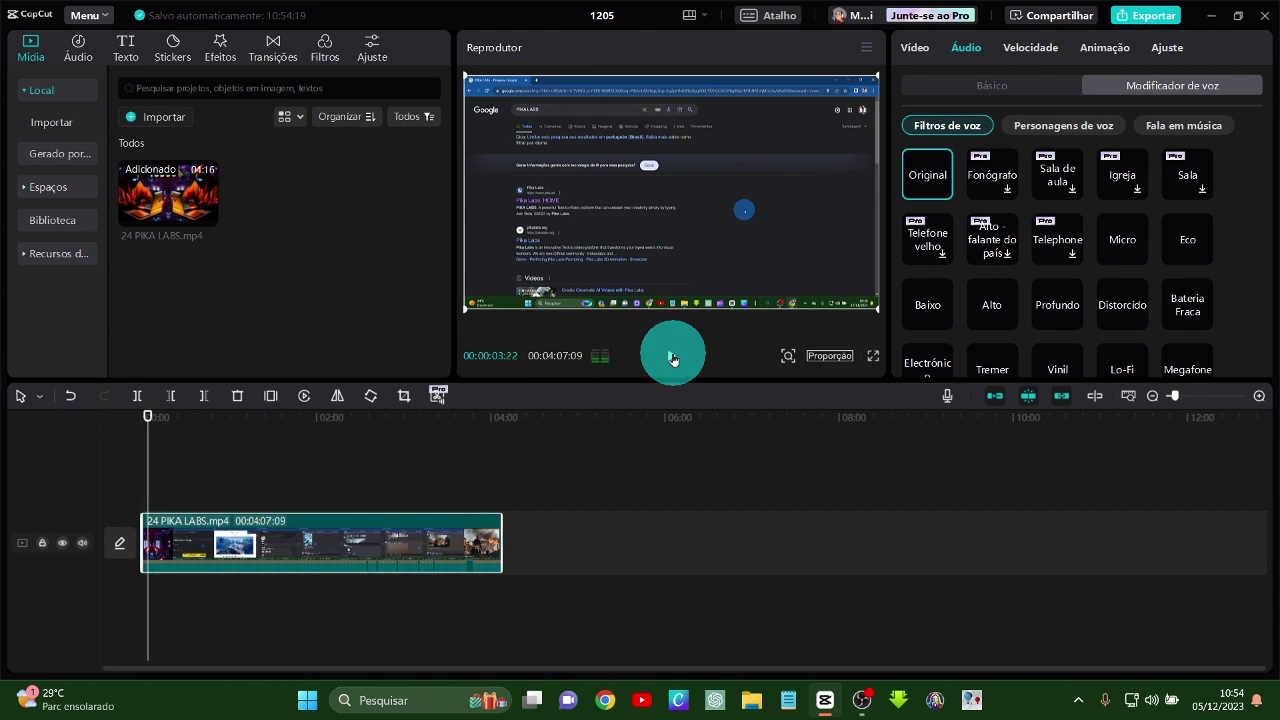
{"action": "left_click", "coordinate": [1050, 128]}
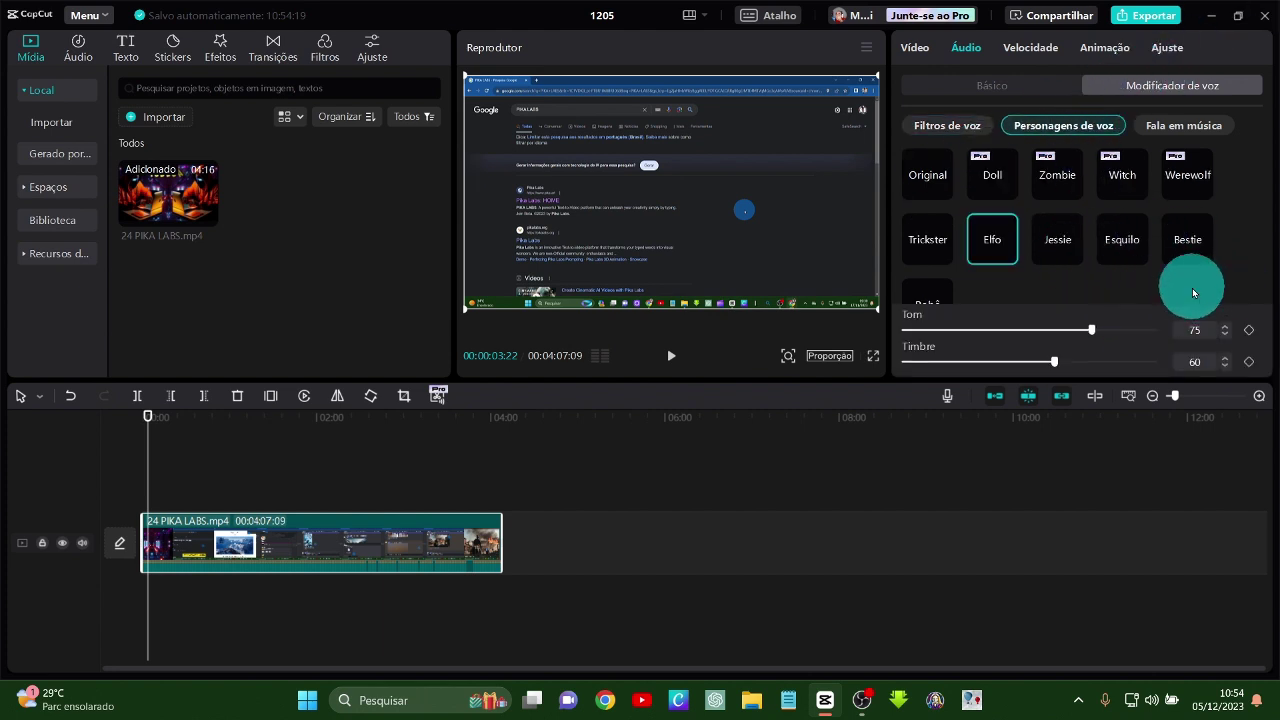
{"action": "left_click", "coordinate": [1058, 262]}
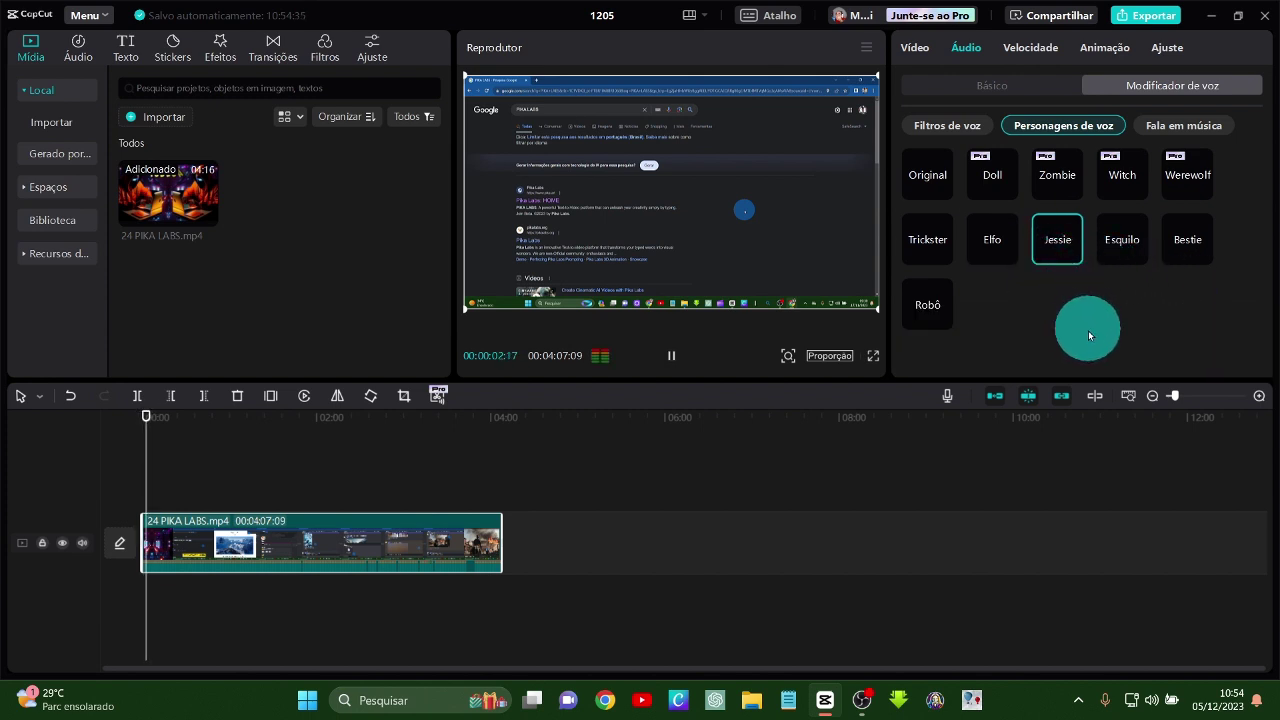
{"action": "left_click", "coordinate": [1188, 256]}
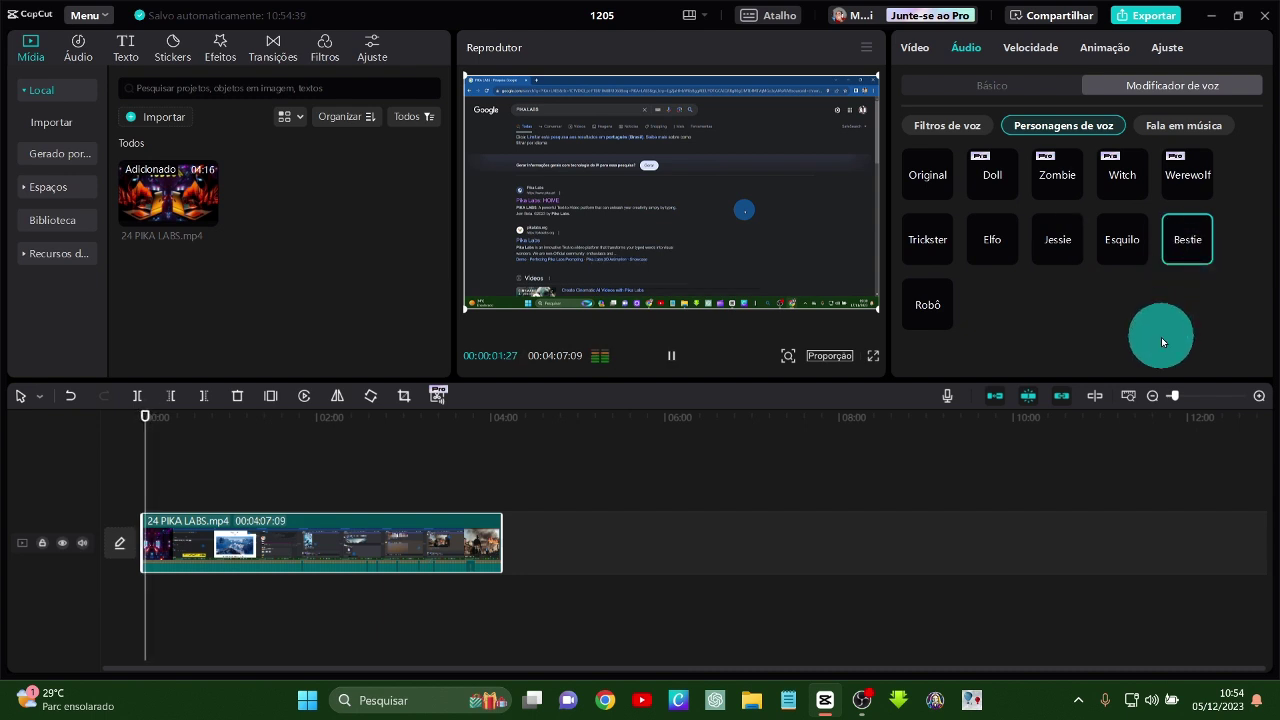
{"action": "left_click", "coordinate": [679, 360]}
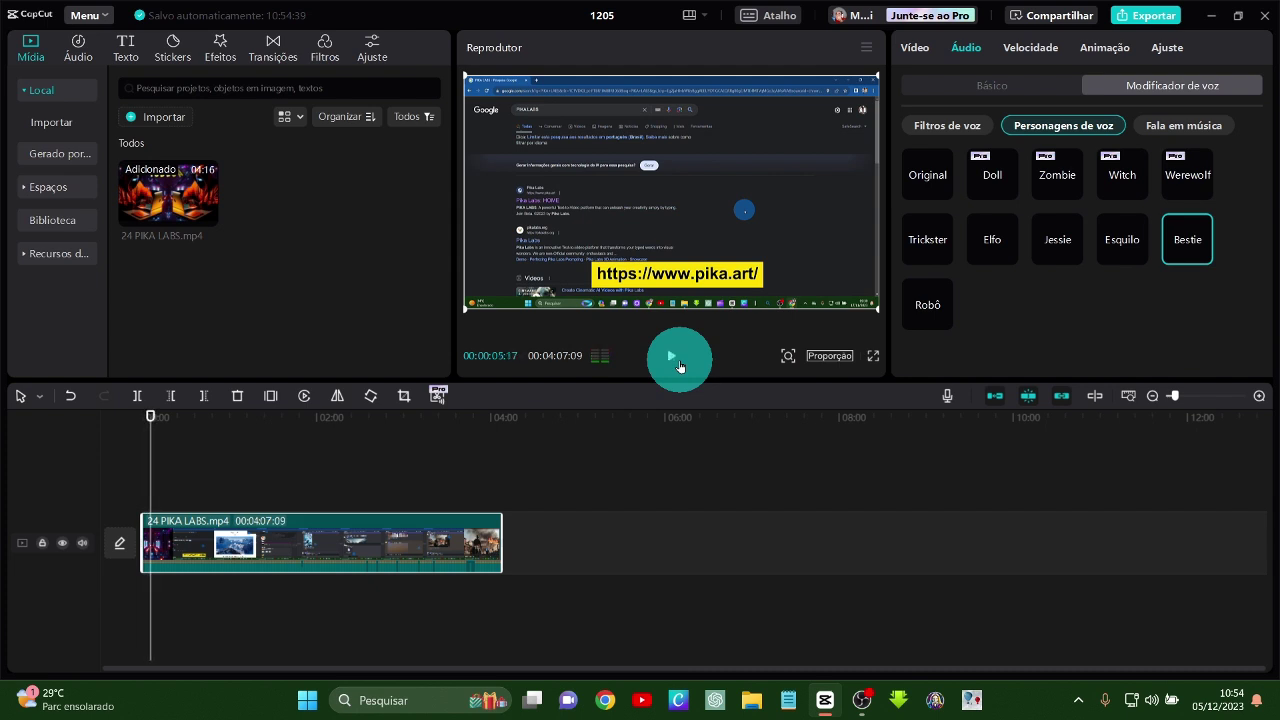
- View the Fala em música styles, and shorten the clip by splitting it at 00:00:49:22 and deleting the second part
{"action": "left_click", "coordinate": [947, 125]}
{"action": "left_click", "coordinate": [1187, 128]}
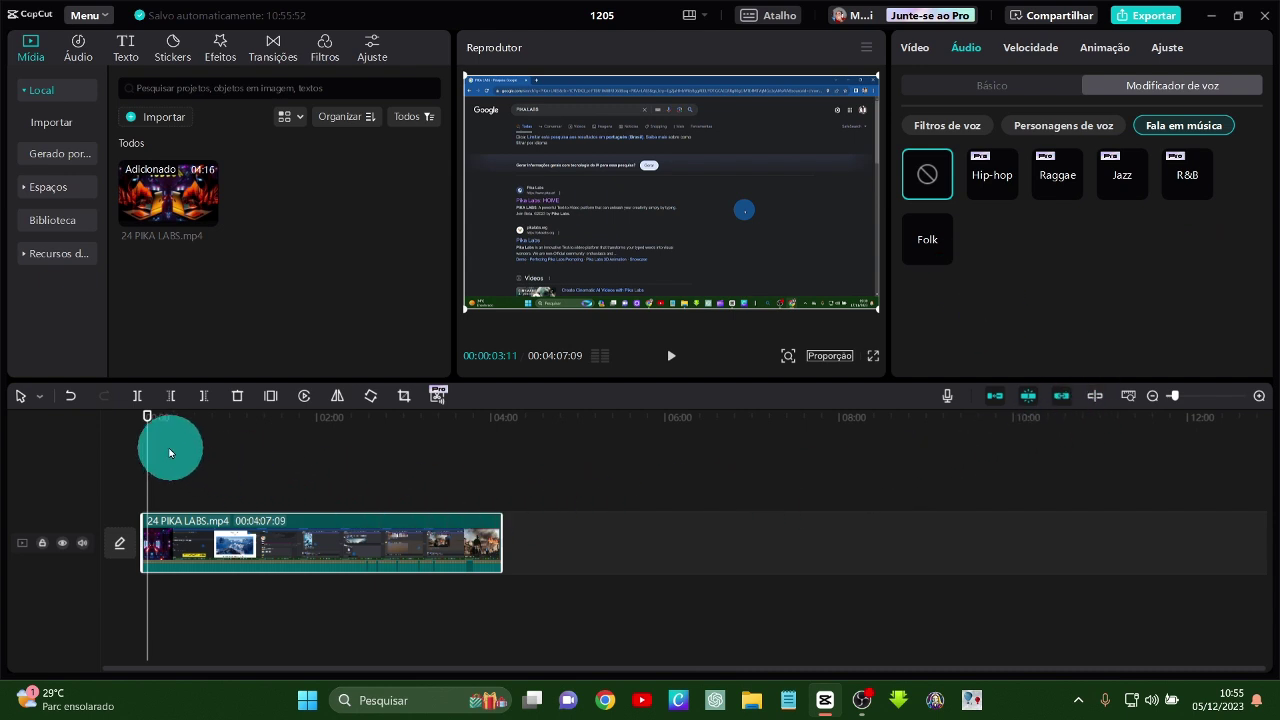
{"action": "left_click_drag", "start_coordinate": [150, 441], "coordinate": [188, 441]}
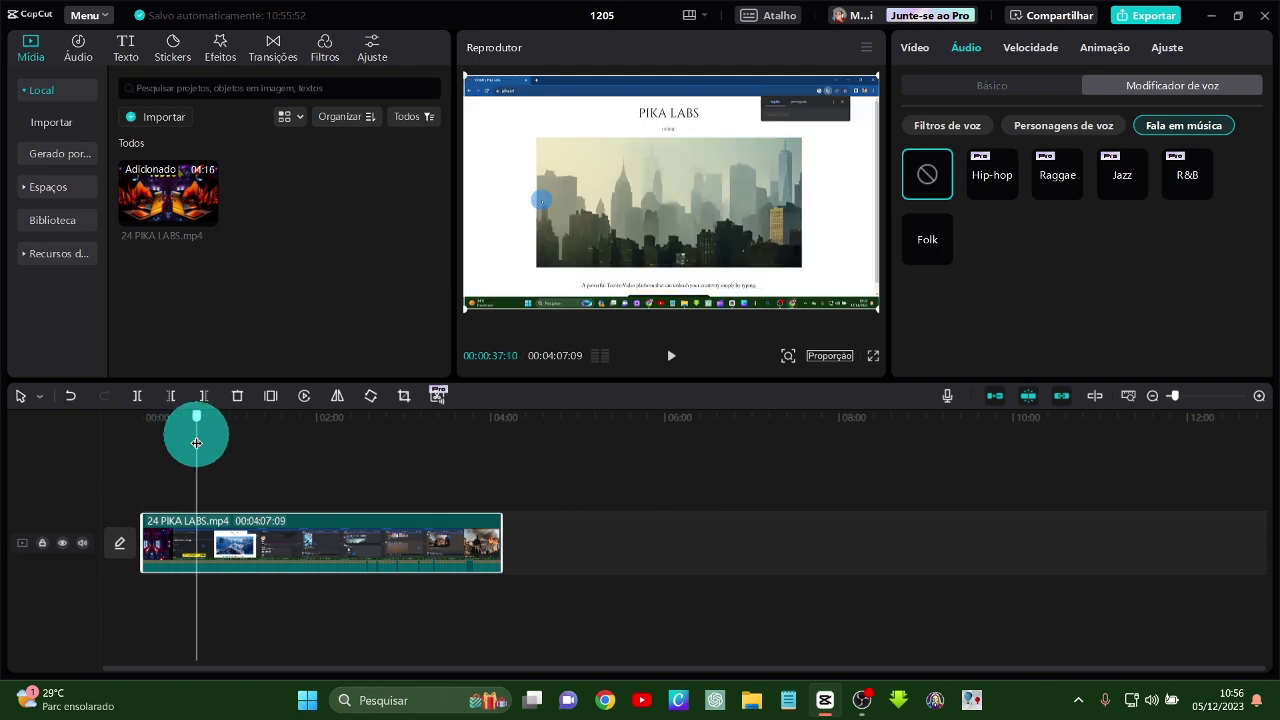
{"action": "left_click_drag", "start_coordinate": [196, 443], "coordinate": [214, 443]}
{"action": "left_click", "coordinate": [277, 524]}
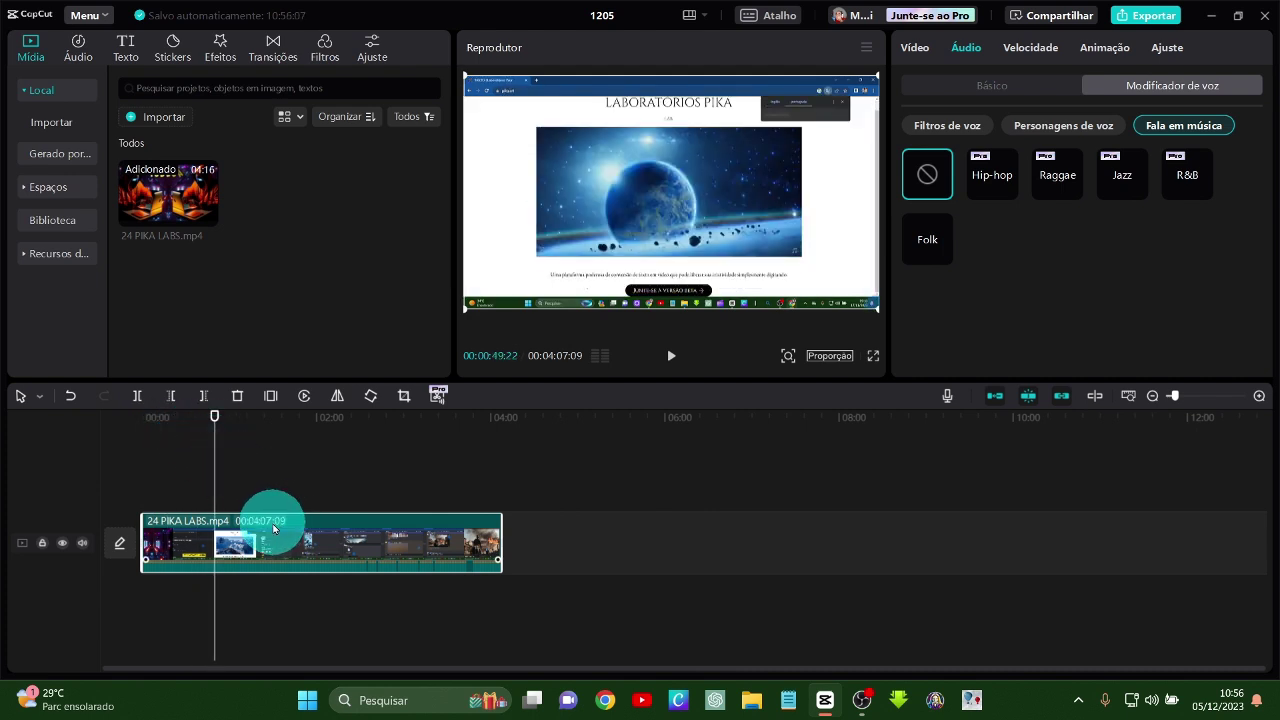
{"action": "key", "text": "ctrl+b"}
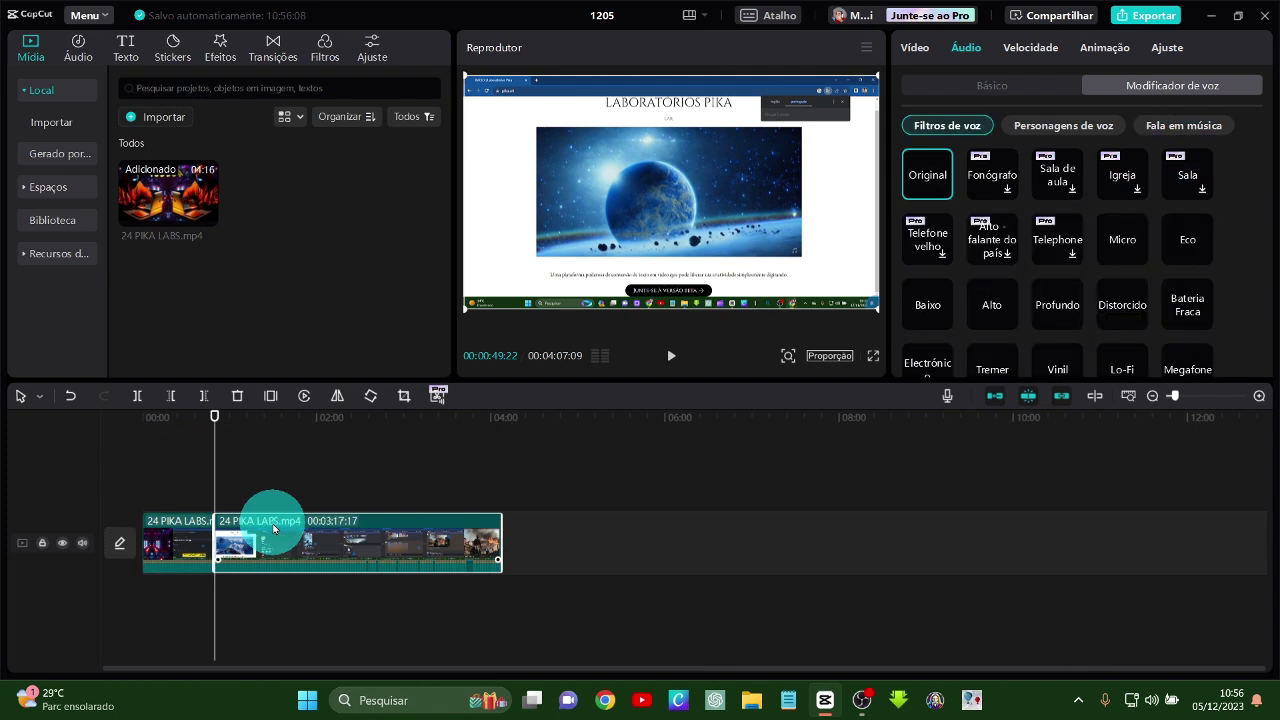
{"action": "key", "text": "Delete"}
- Try the Folk style from Fala em música on the shortened clip and return to its voice filters
{"action": "left_click", "coordinate": [196, 543]}
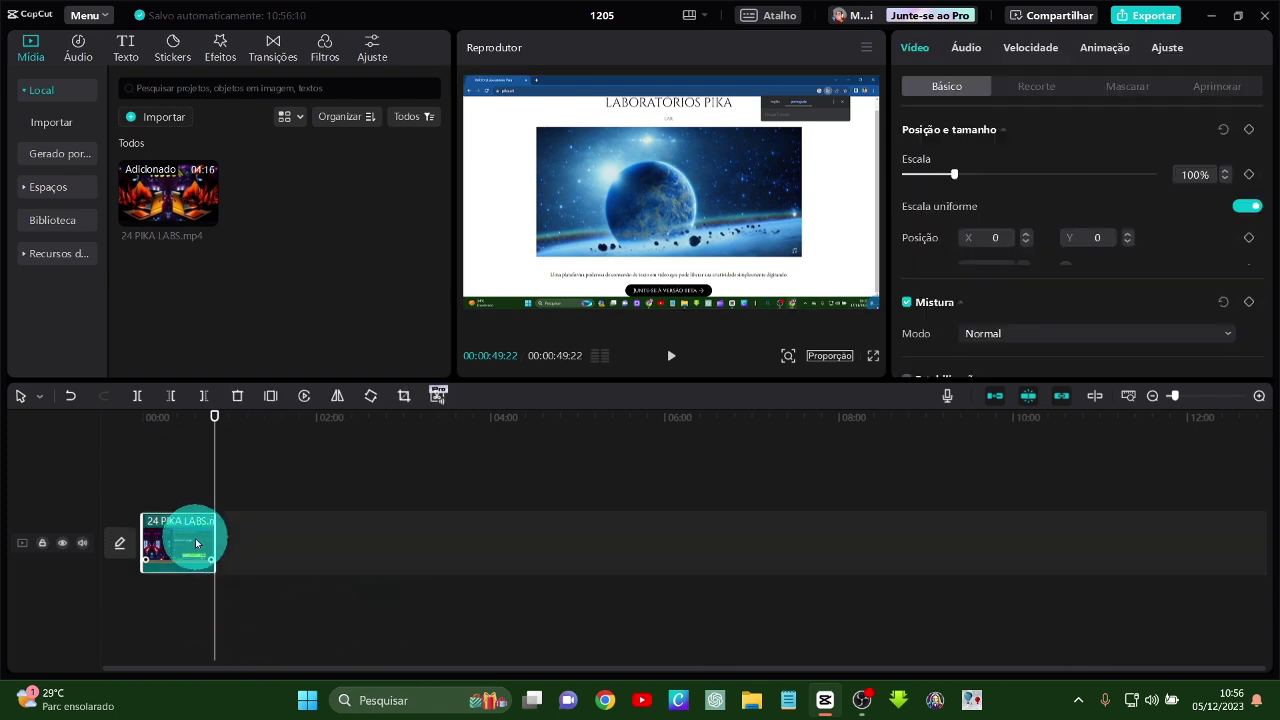
{"action": "left_click", "coordinate": [975, 47]}
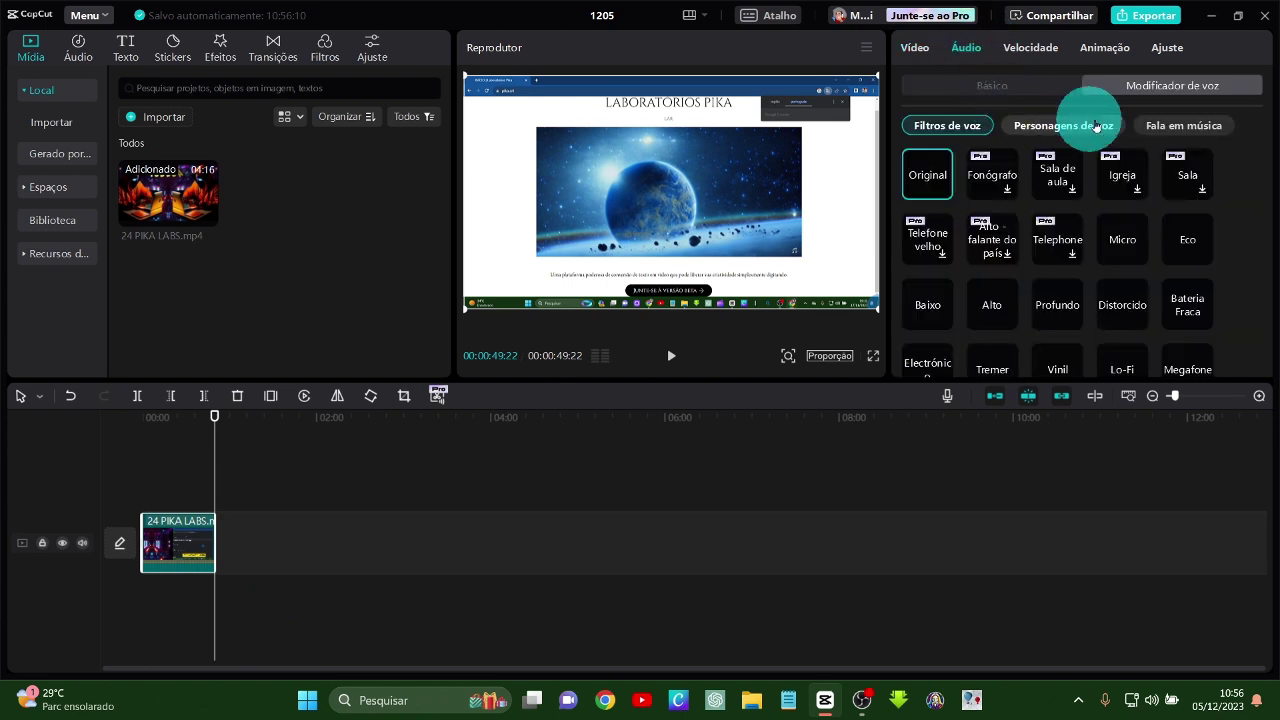
{"action": "left_click", "coordinate": [1177, 133]}
{"action": "key", "text": "Home"}
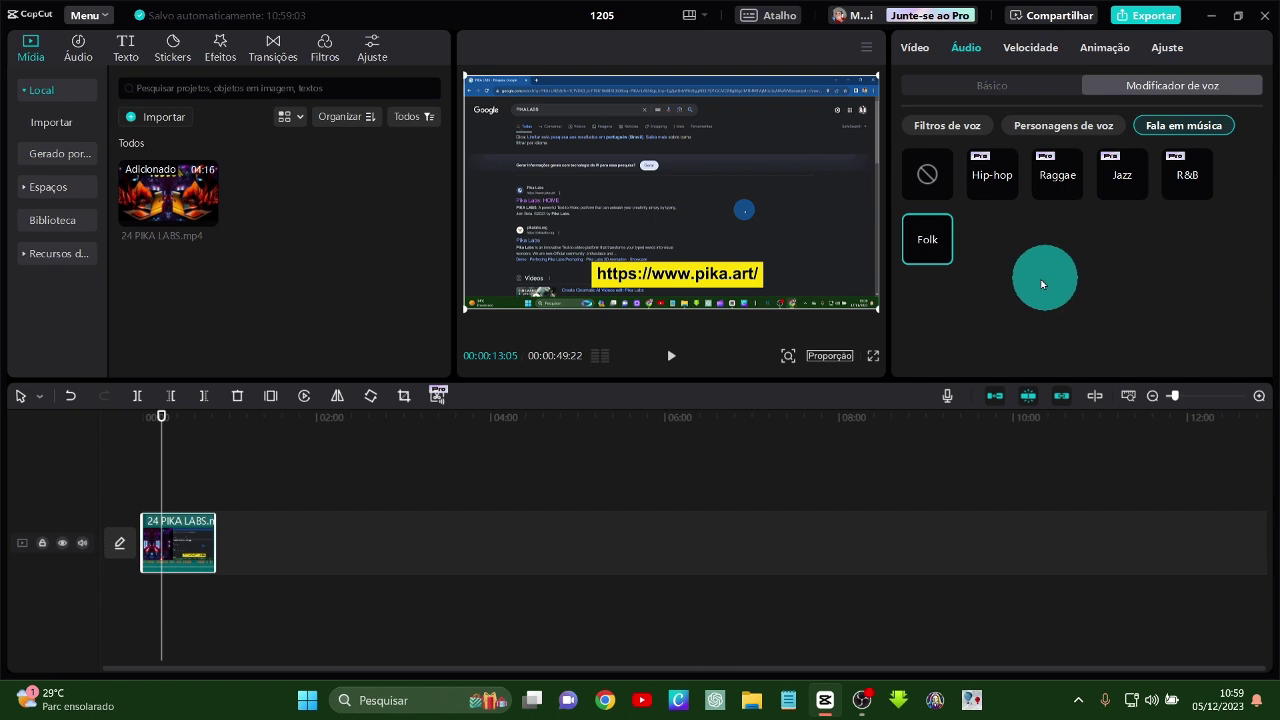
{"action": "left_click", "coordinate": [955, 128]}
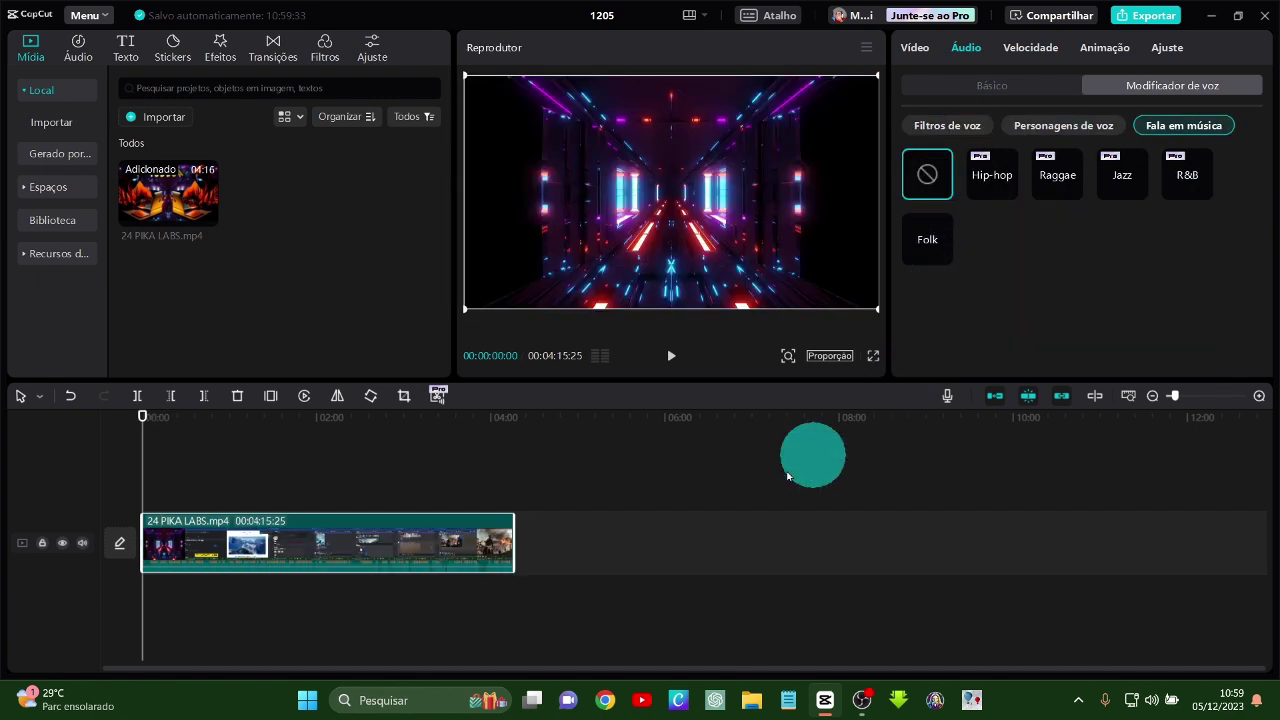
- Try the Folk style on the full-length clip
{"action": "left_click", "coordinate": [343, 545]}
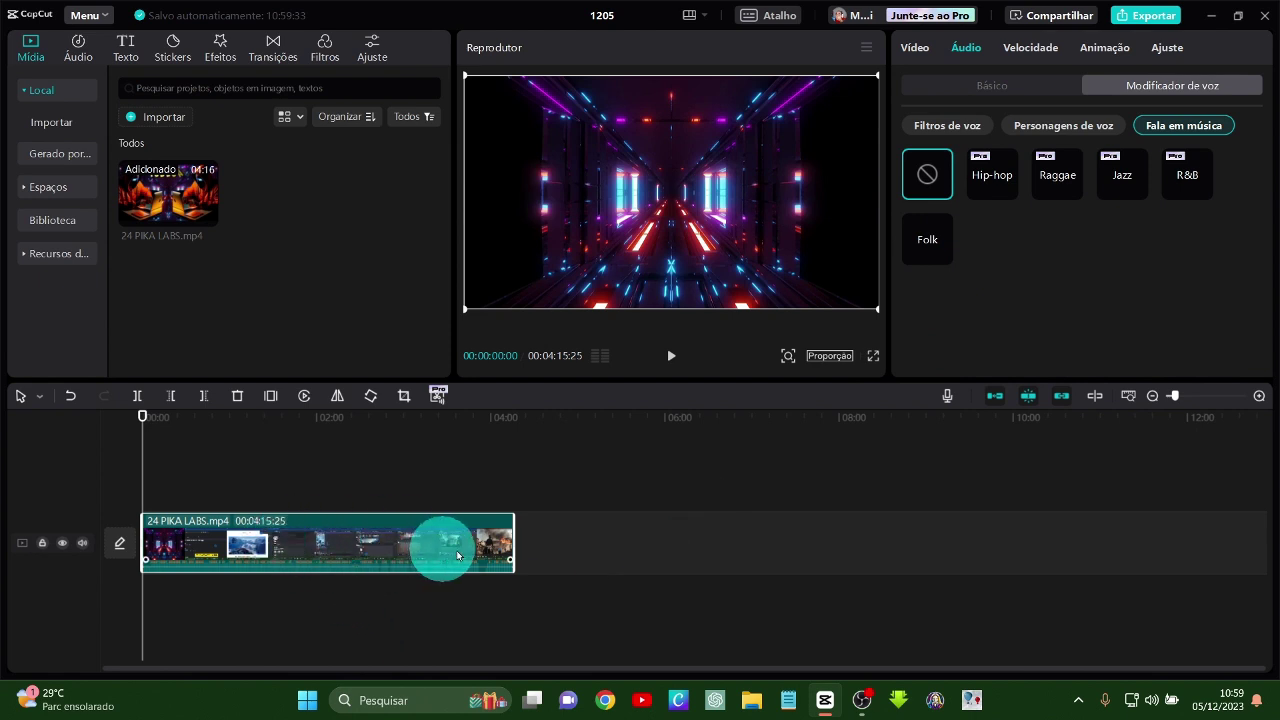
{"action": "left_click", "coordinate": [920, 250]}
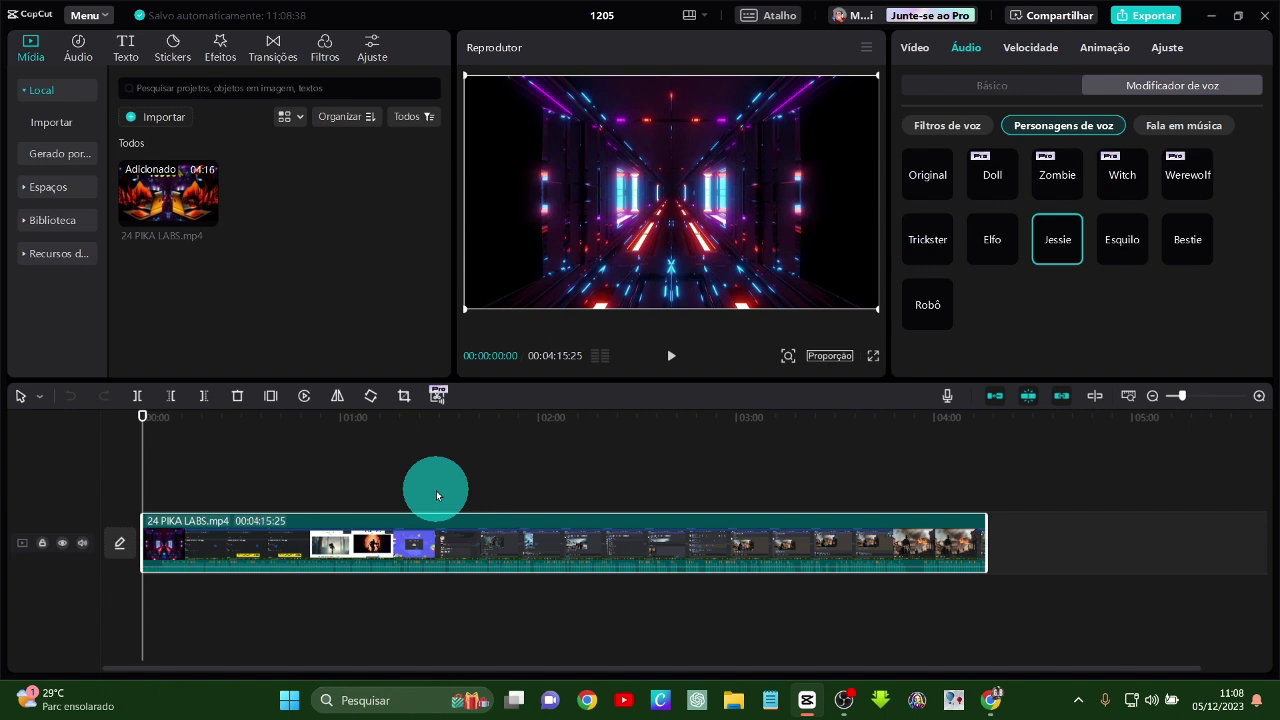
- Place the playhead at 00:01:29:00 and open the audio settings of the full-length clip
{"action": "left_click", "coordinate": [436, 490]}
{"action": "left_click", "coordinate": [871, 547]}
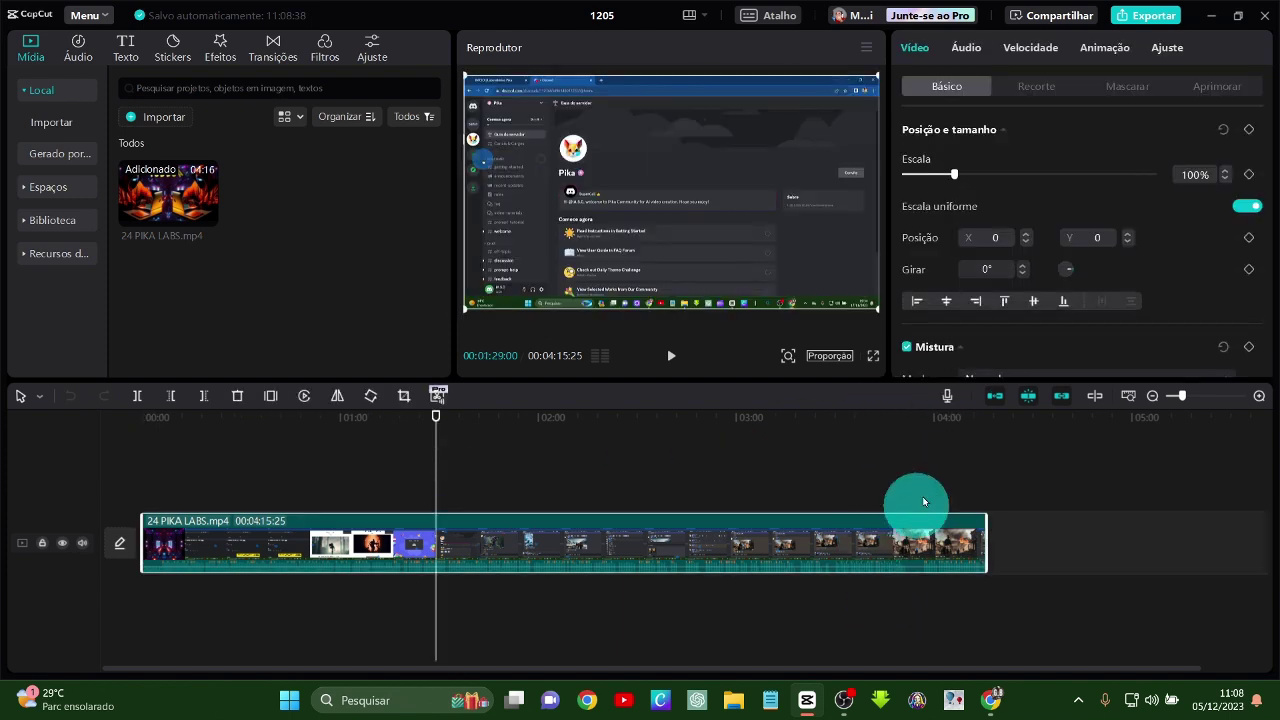
{"action": "left_click", "coordinate": [966, 48]}
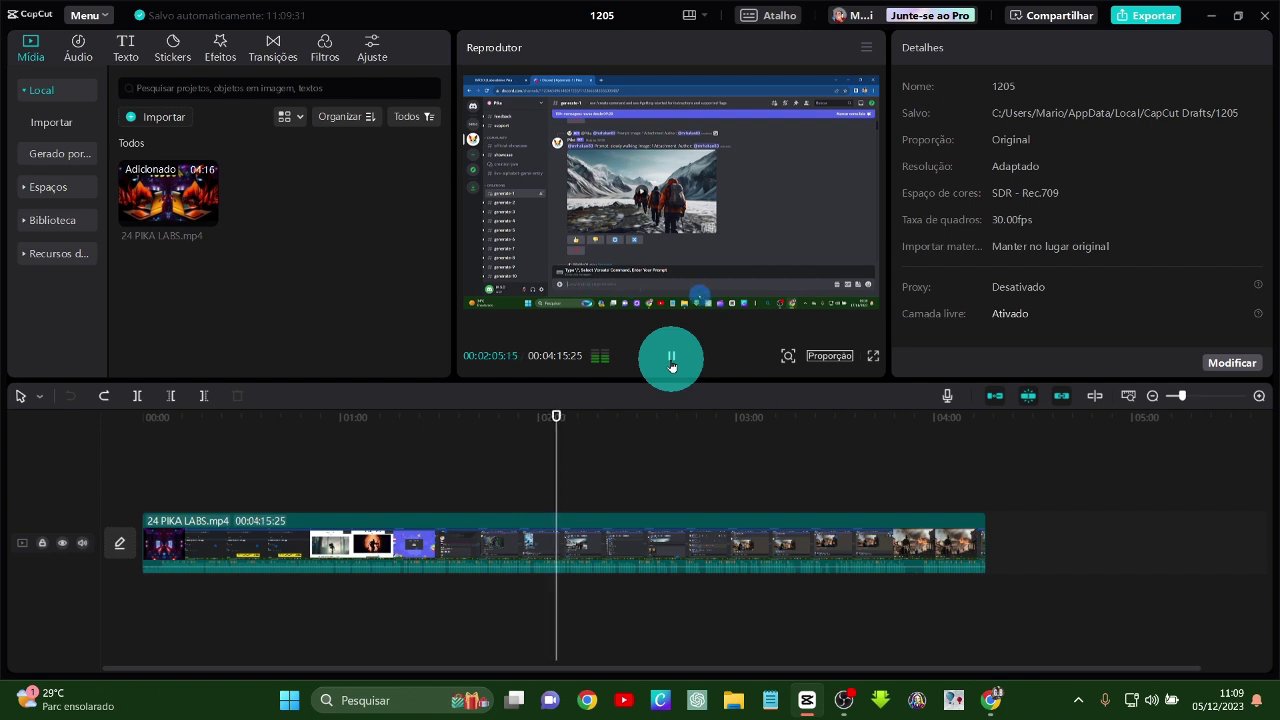
- Pause the playback, view the project's video export settings, and close them without exporting
{"action": "left_click", "coordinate": [671, 360]}
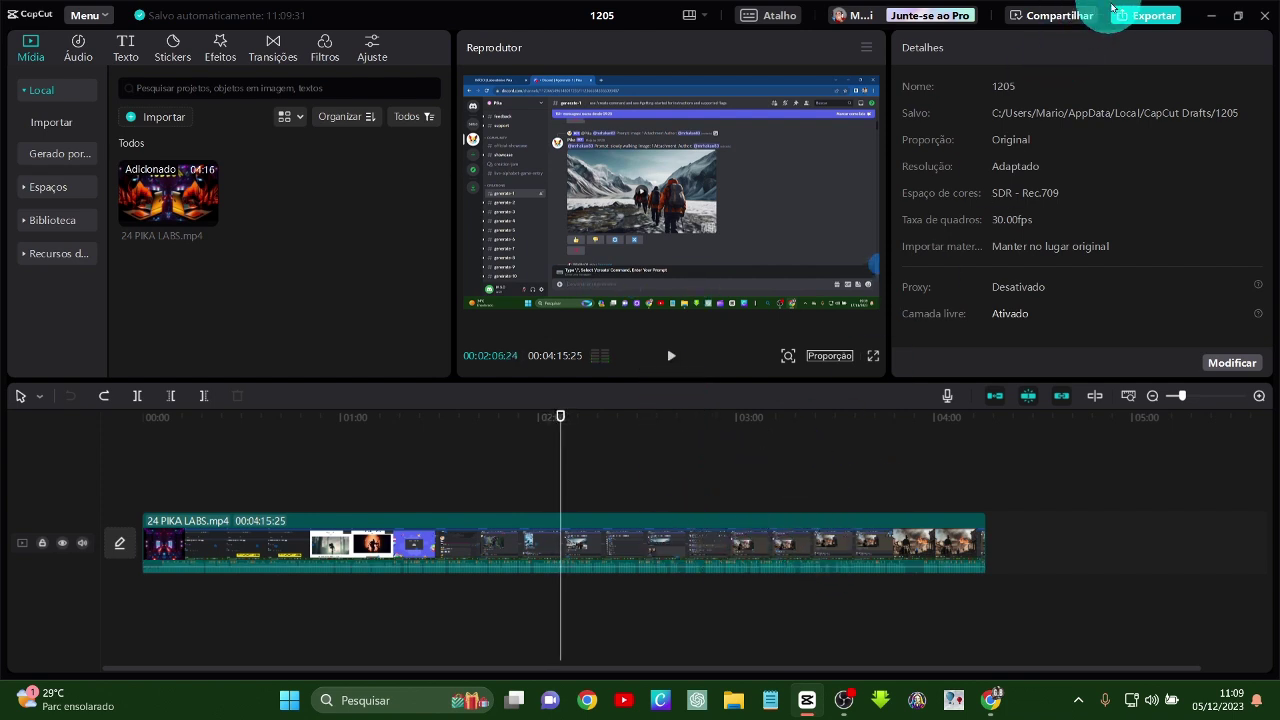
{"action": "left_click", "coordinate": [1145, 17]}
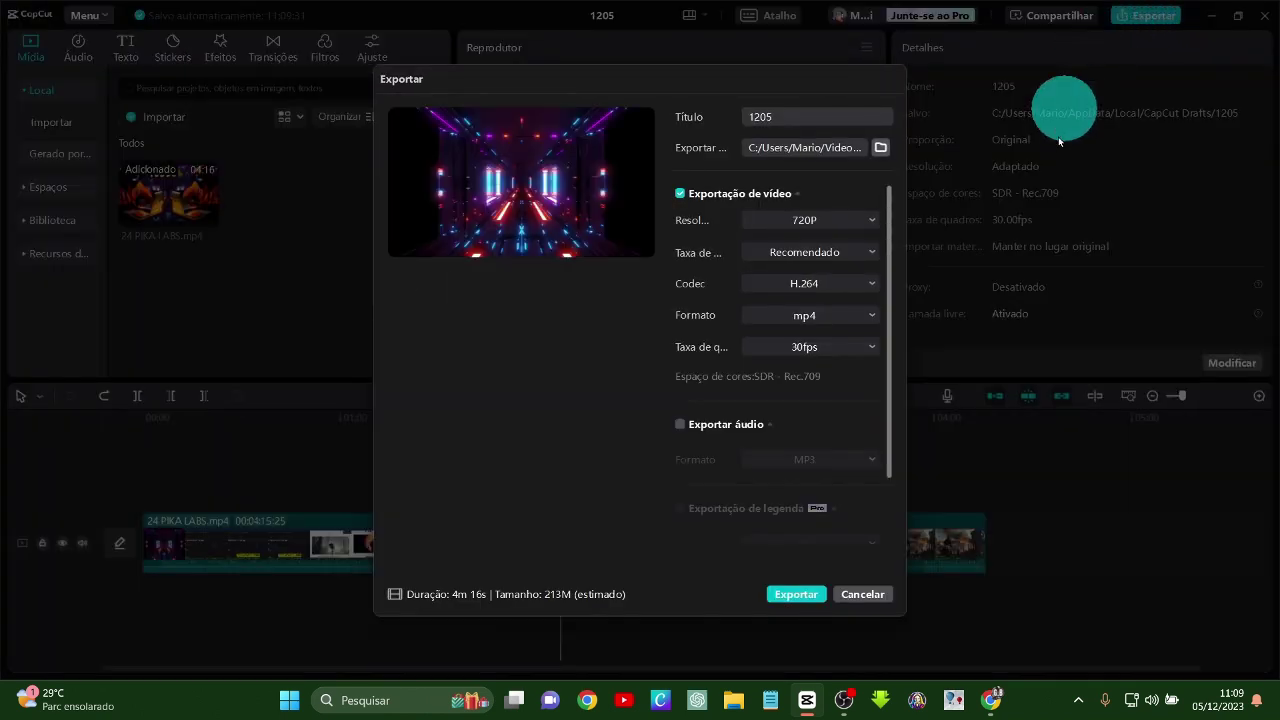
{"action": "left_click", "coordinate": [851, 600]}
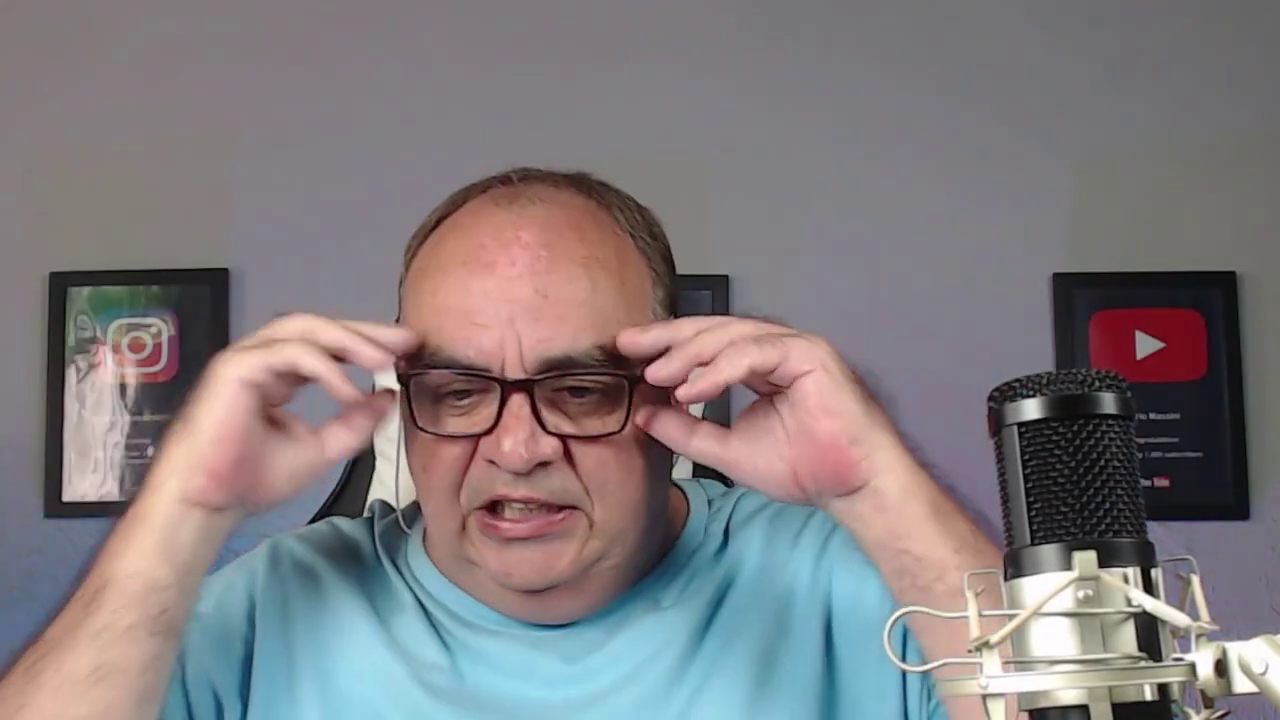